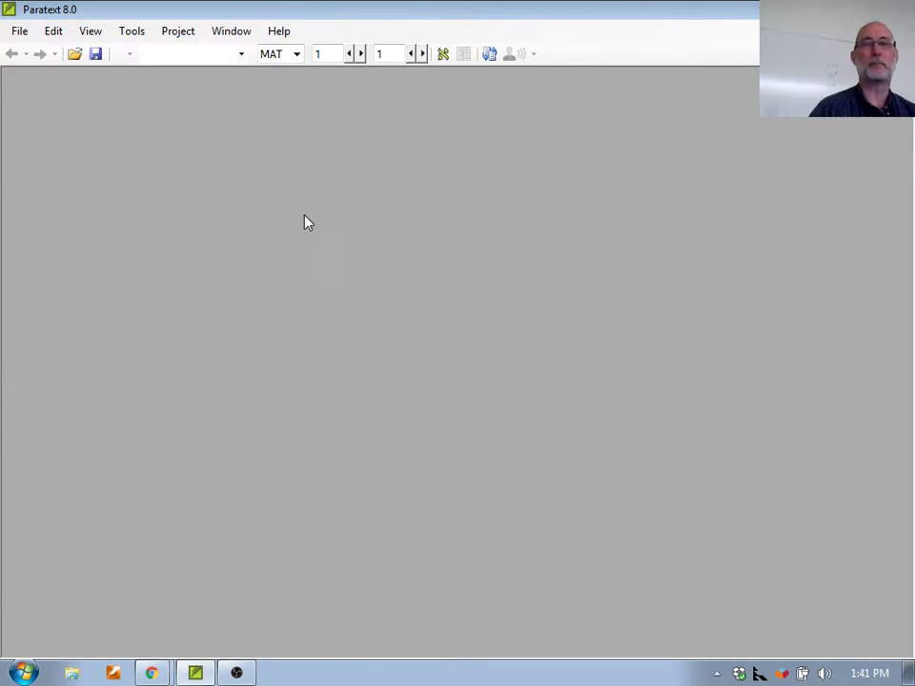
# Start a new project and set its full name to "This is my Paratext Workshop Test Project99"
pyautogui.click(20, 28)
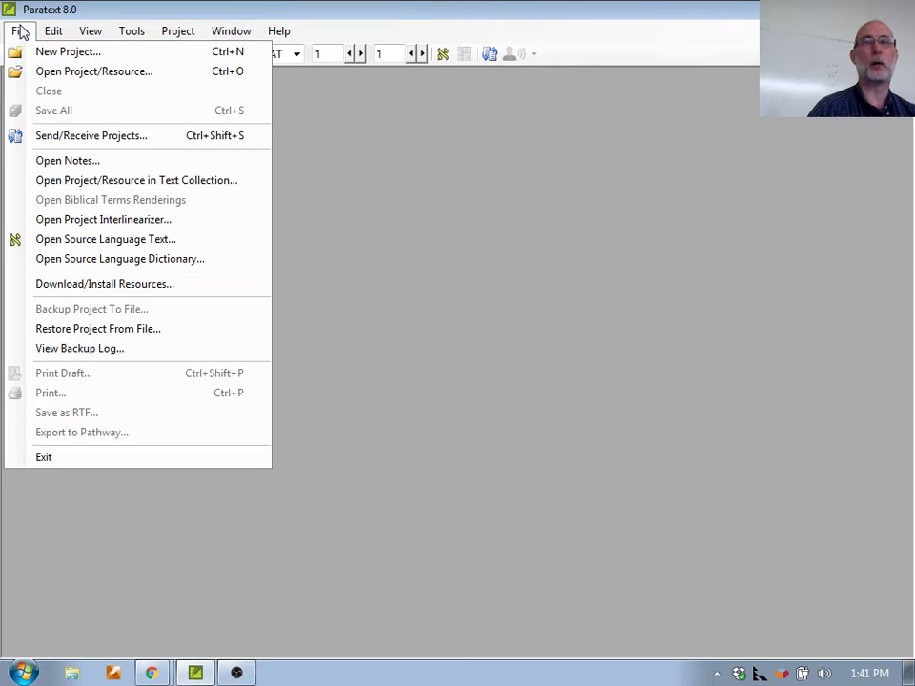
pyautogui.click(59, 57)
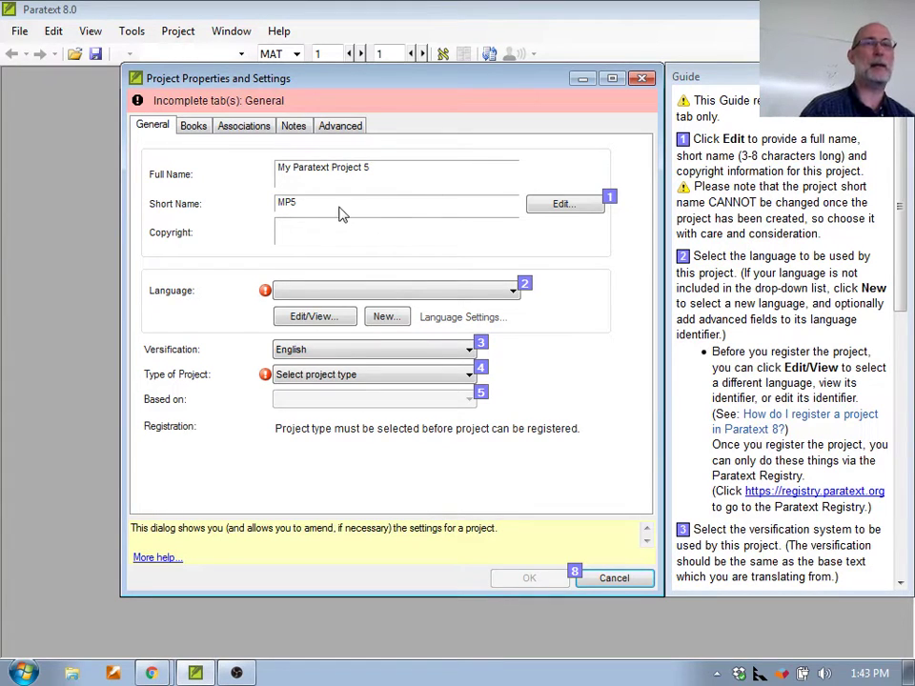
pyautogui.click(563, 204)
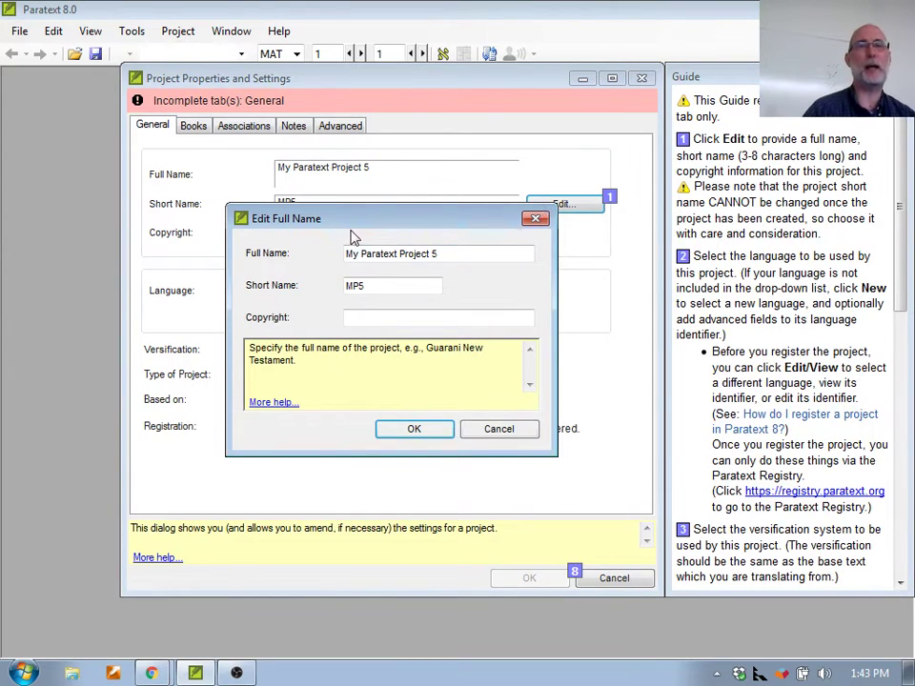
pyautogui.moveTo(357, 226); pyautogui.dragTo(705, 141)
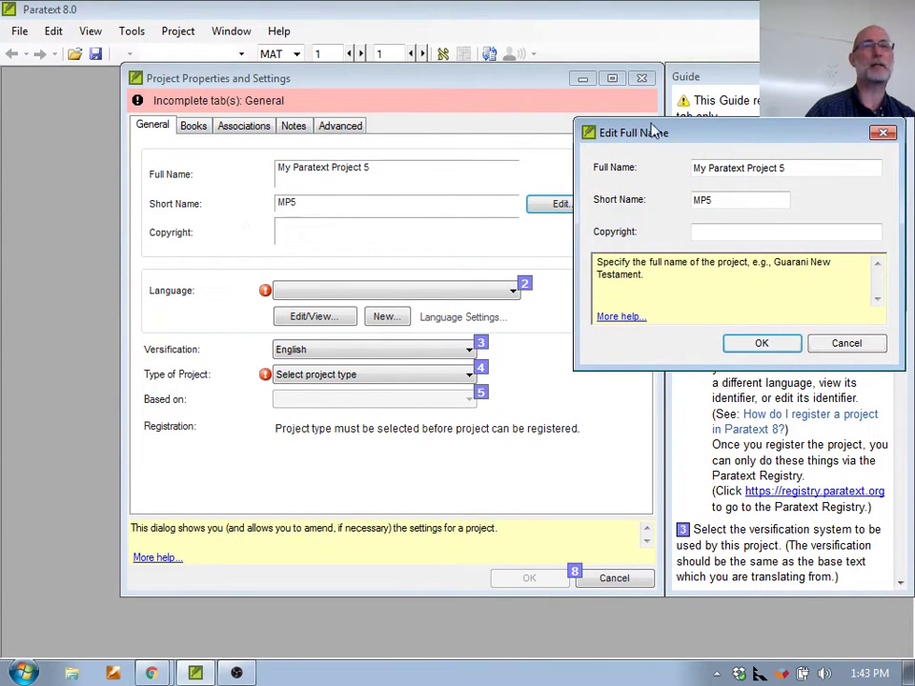
pyautogui.moveTo(654, 134); pyautogui.dragTo(337, 146)
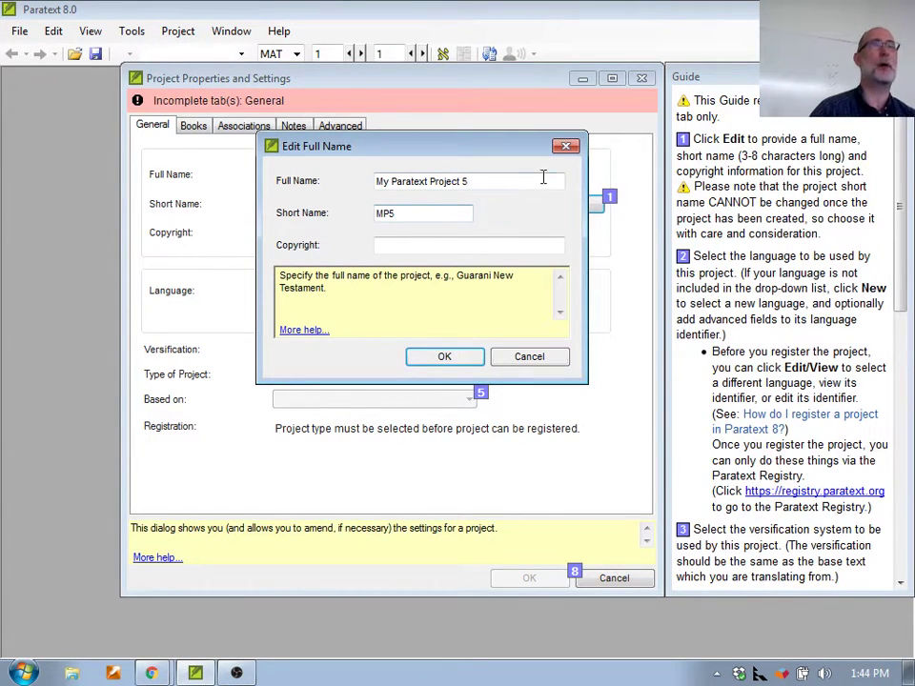
pyautogui.moveTo(511, 180); pyautogui.dragTo(276, 211)
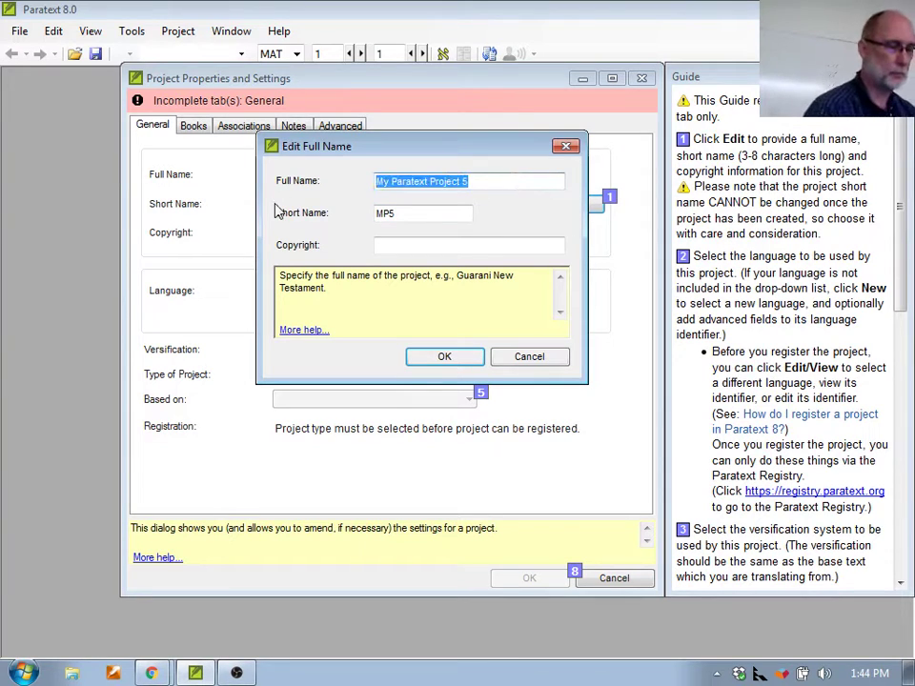
pyautogui.write('This is m')
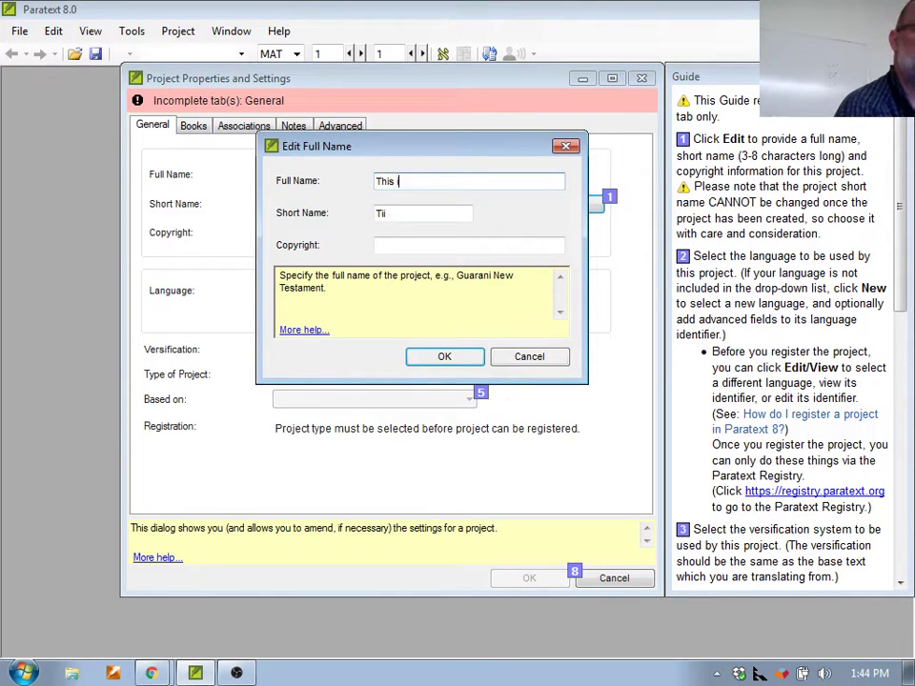
pyautogui.write('y ')
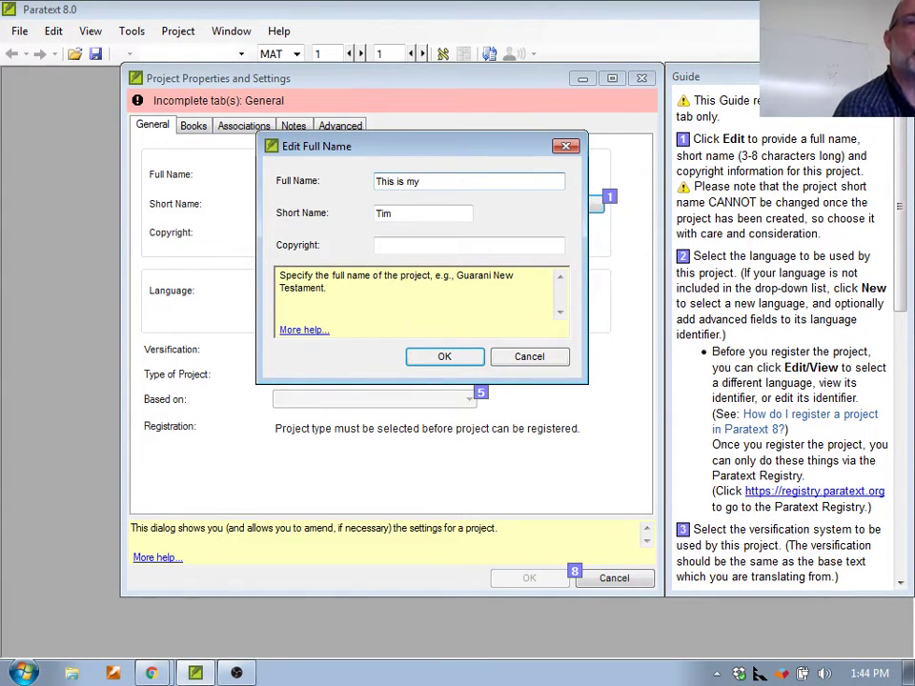
pyautogui.write('Paratex')
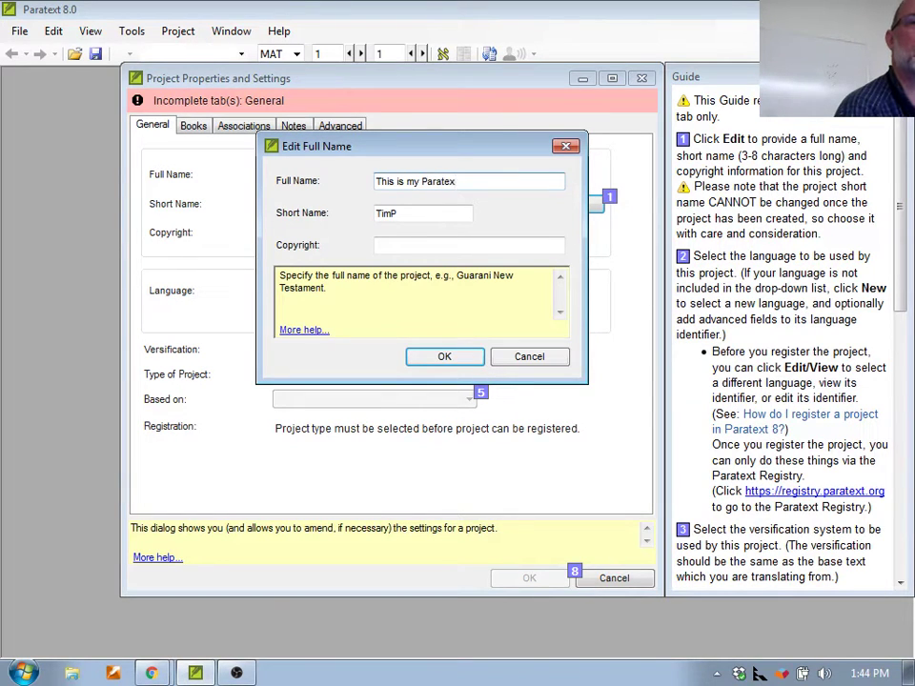
pyautogui.write('t W')
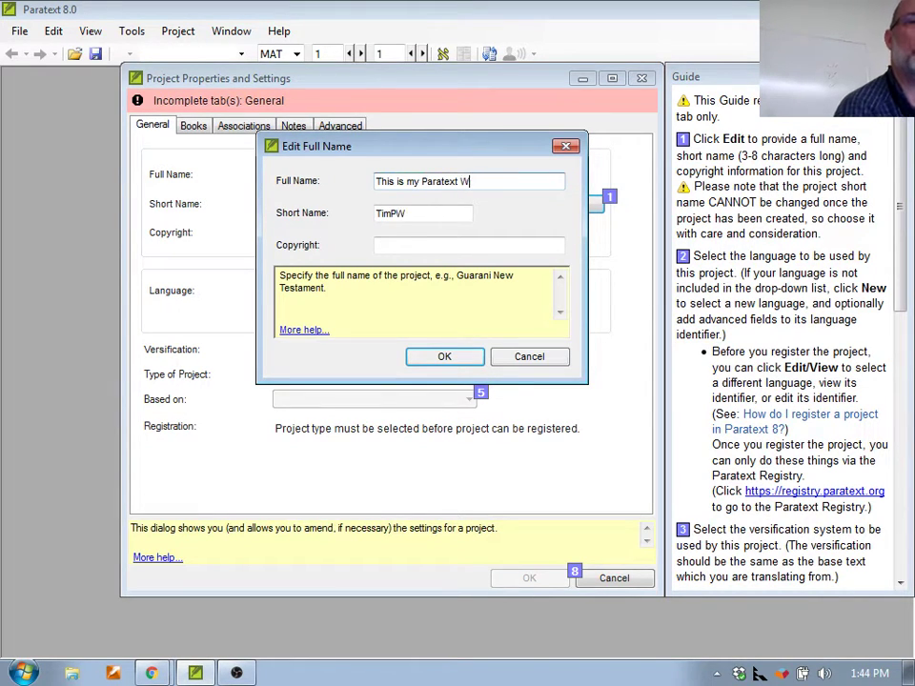
pyautogui.write('rorkshop ')
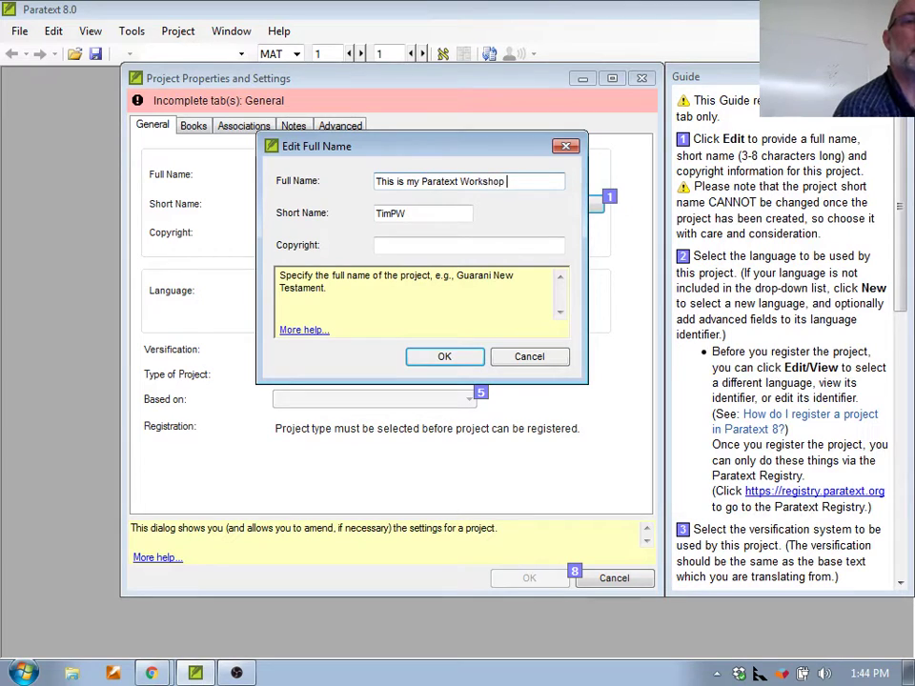
pyautogui.write('Test Project')
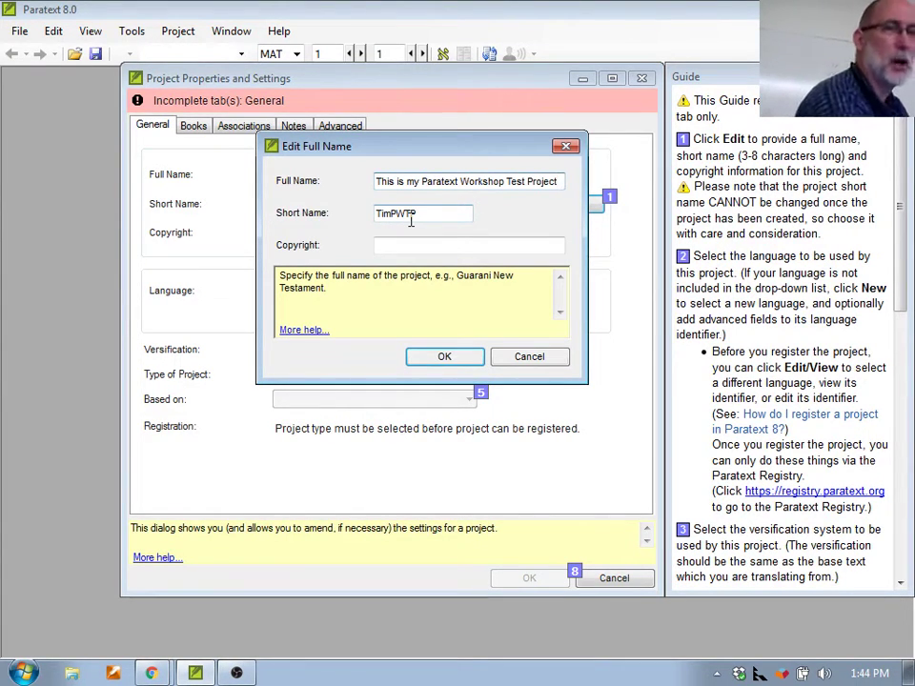
pyautogui.write('99')
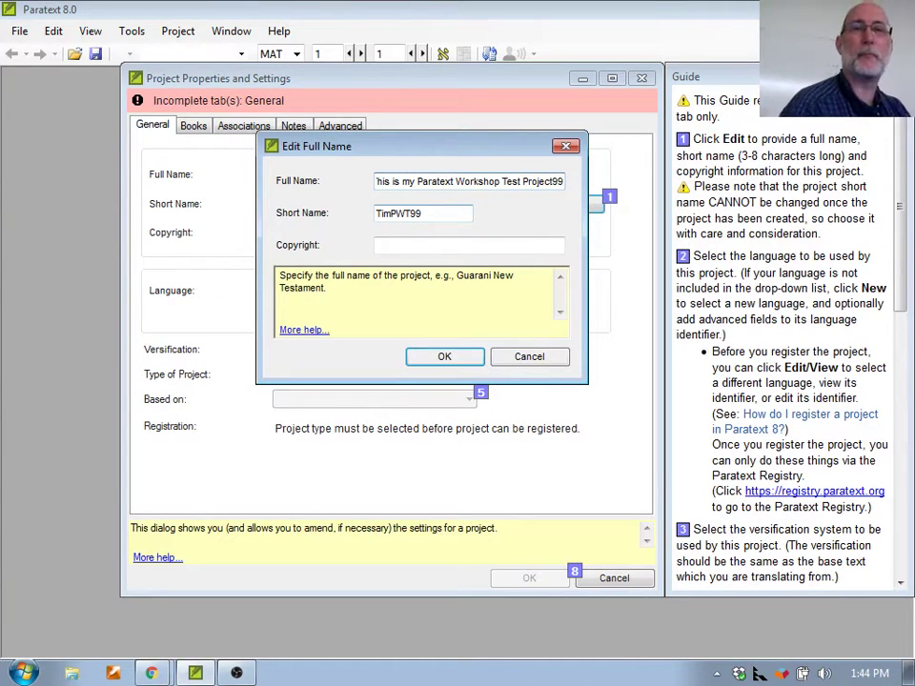
# Try 12345 as the new project's short name
pyautogui.click(425, 212)
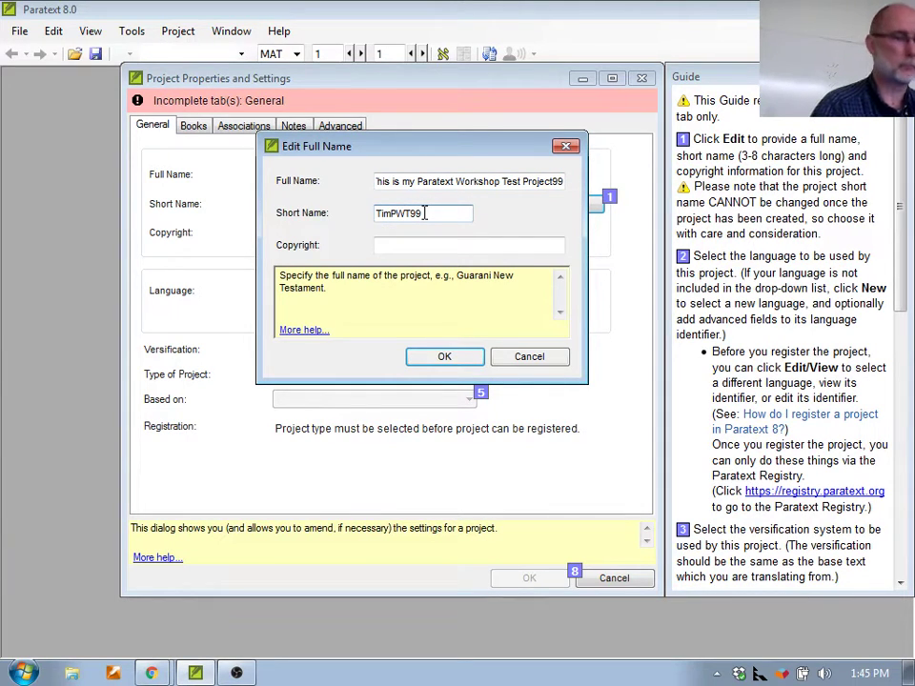
pyautogui.press('BackSpace')
pyautogui.press('BackSpace')
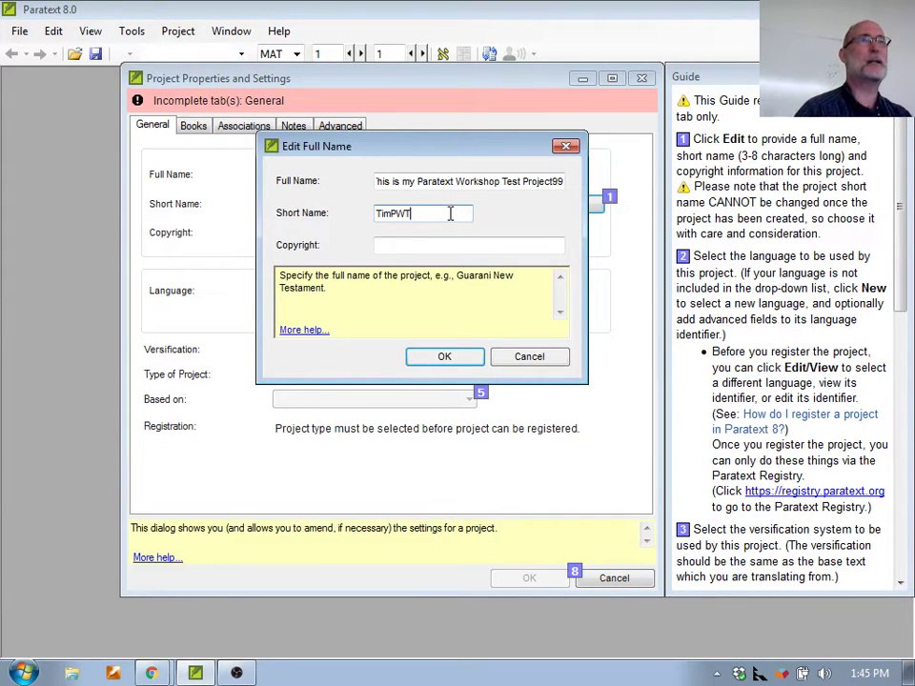
pyautogui.doubleClick(420, 215)
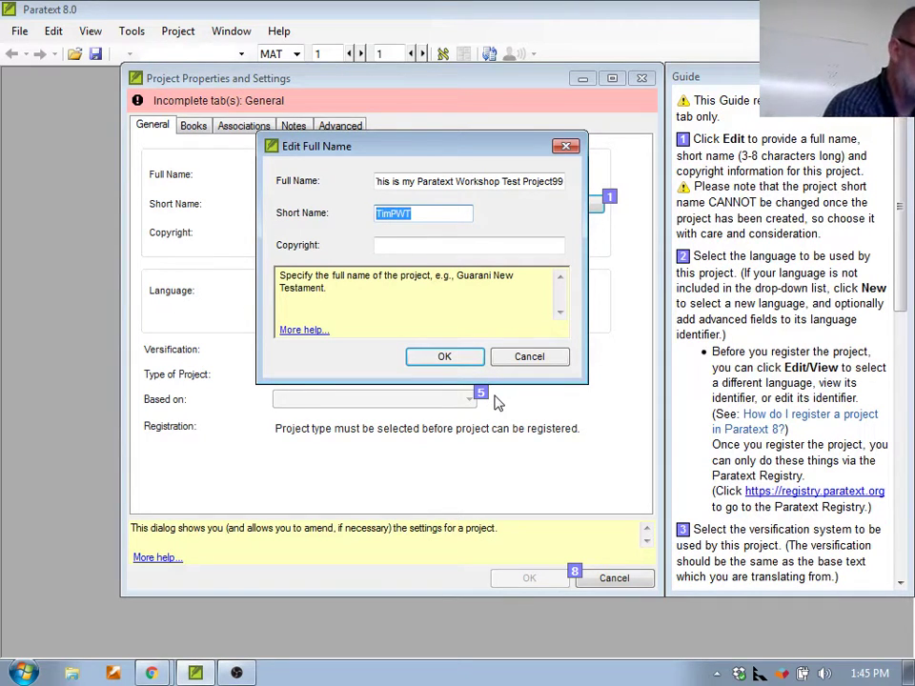
pyautogui.write('12345')
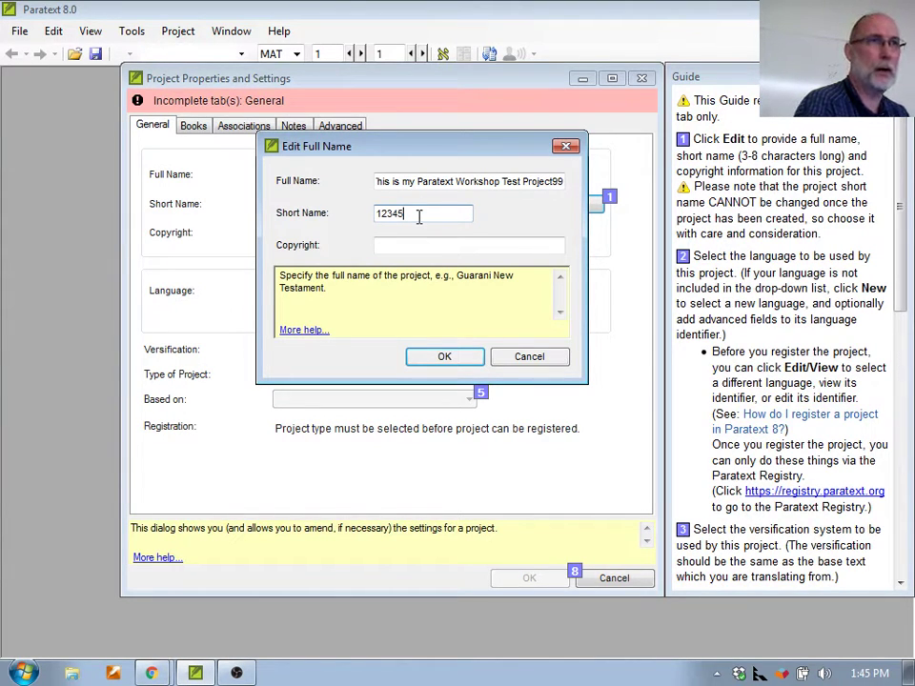
# Set the project's short name to TimPWT99, leave the copyright blank, and accept the naming details
pyautogui.moveTo(418, 217); pyautogui.dragTo(338, 227)
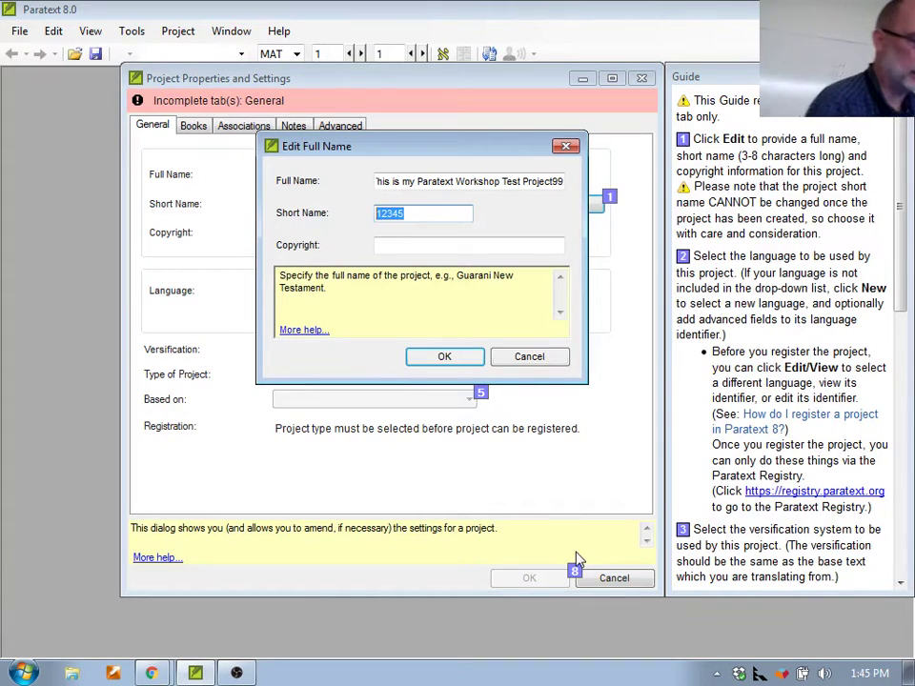
pyautogui.write('Tim')
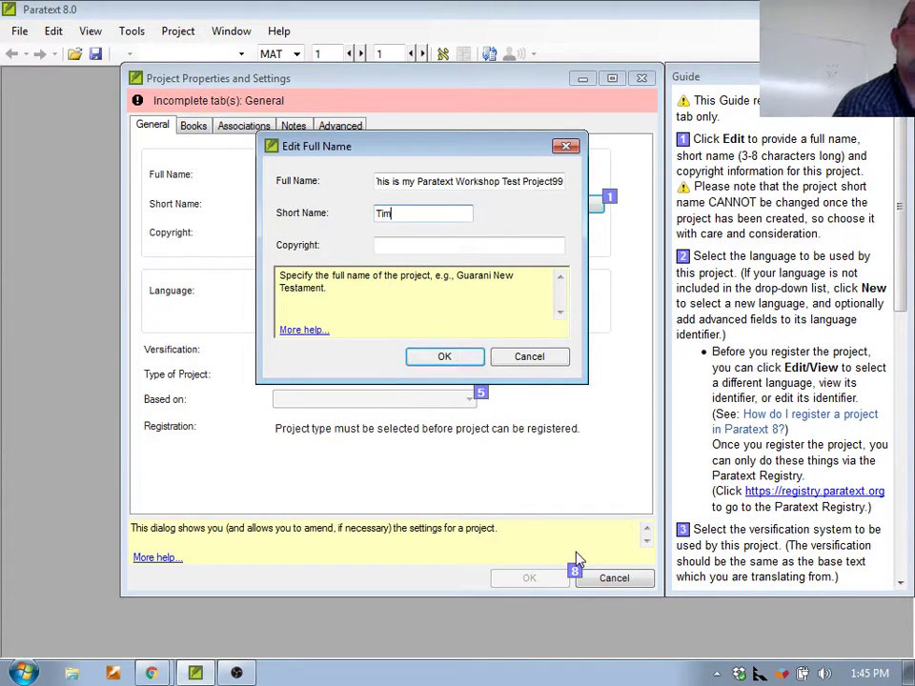
pyautogui.write('PW')
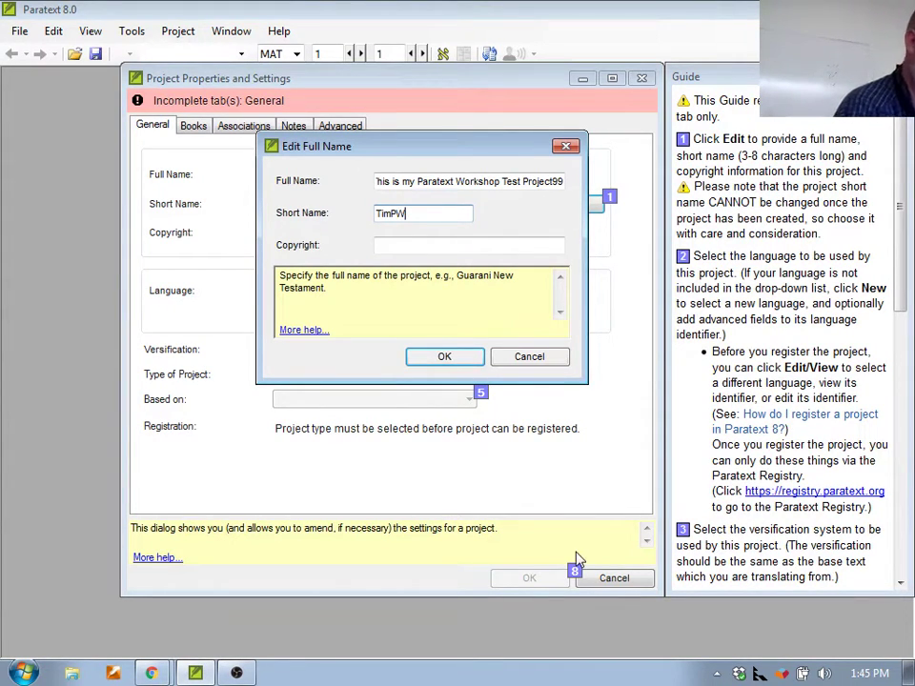
pyautogui.write('T99')
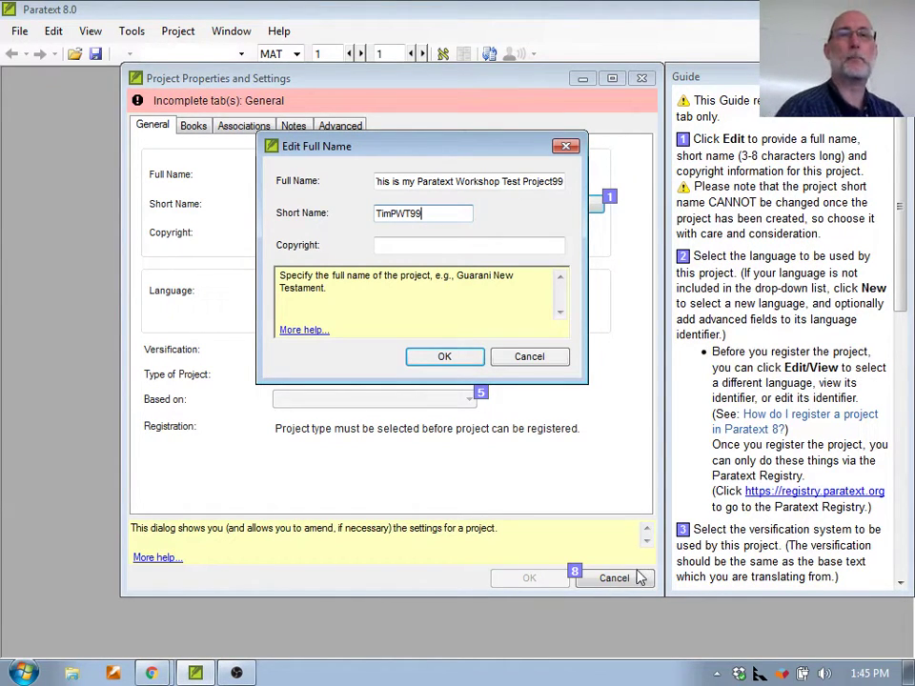
pyautogui.click(512, 245)
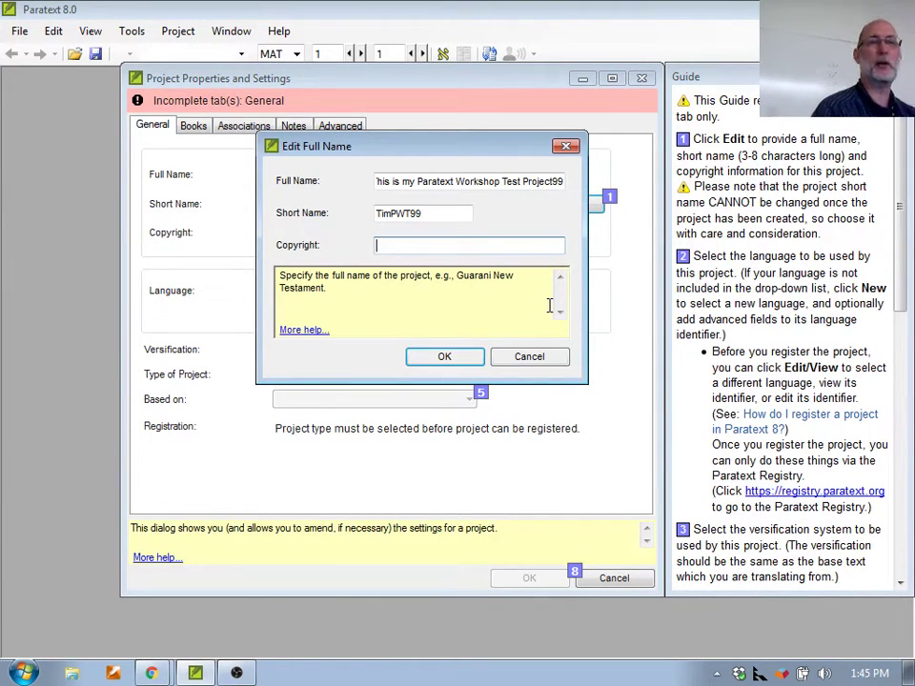
pyautogui.click(445, 356)
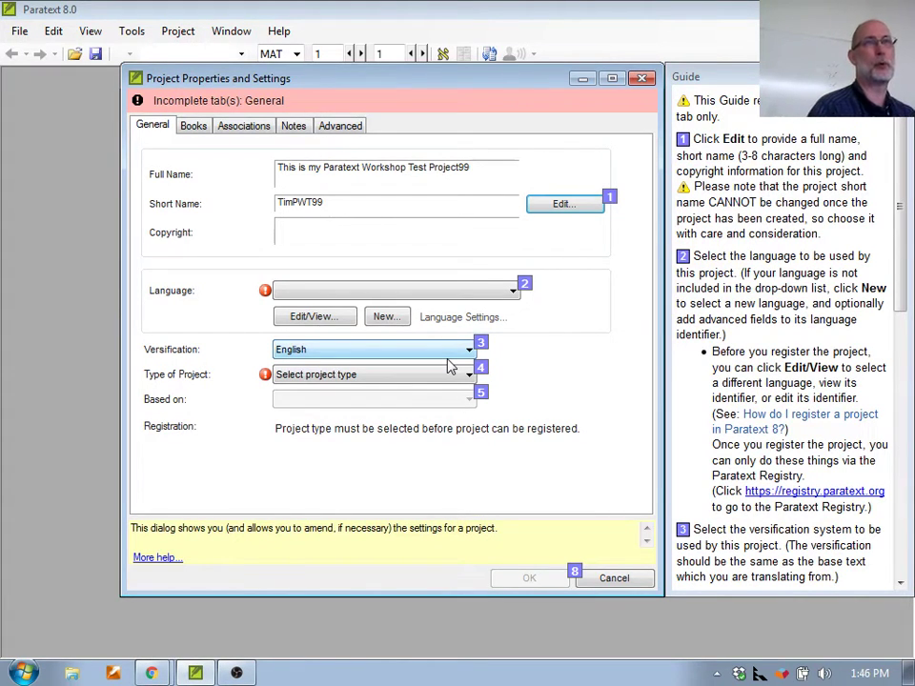
# Set the project type to Consultant Notes and the language to AmericanEnglish (eng-US)
pyautogui.click(420, 377)
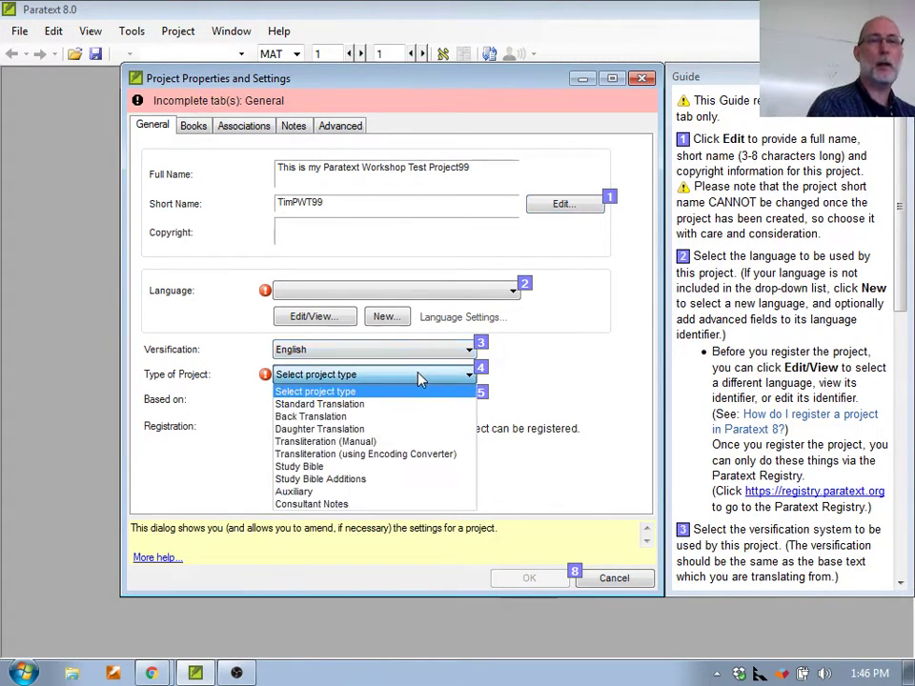
pyautogui.click(386, 505)
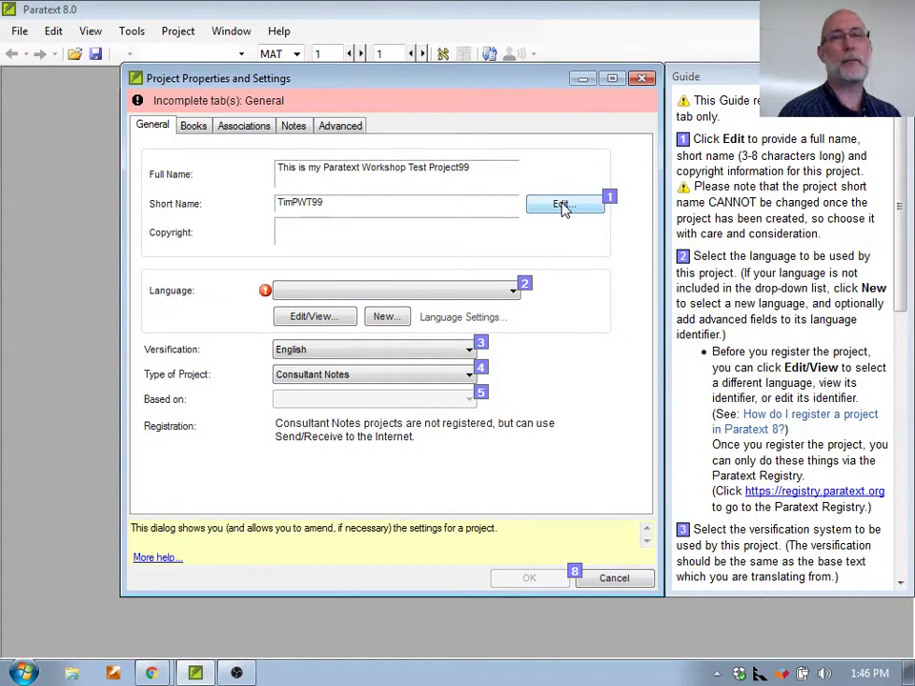
pyautogui.click(429, 381)
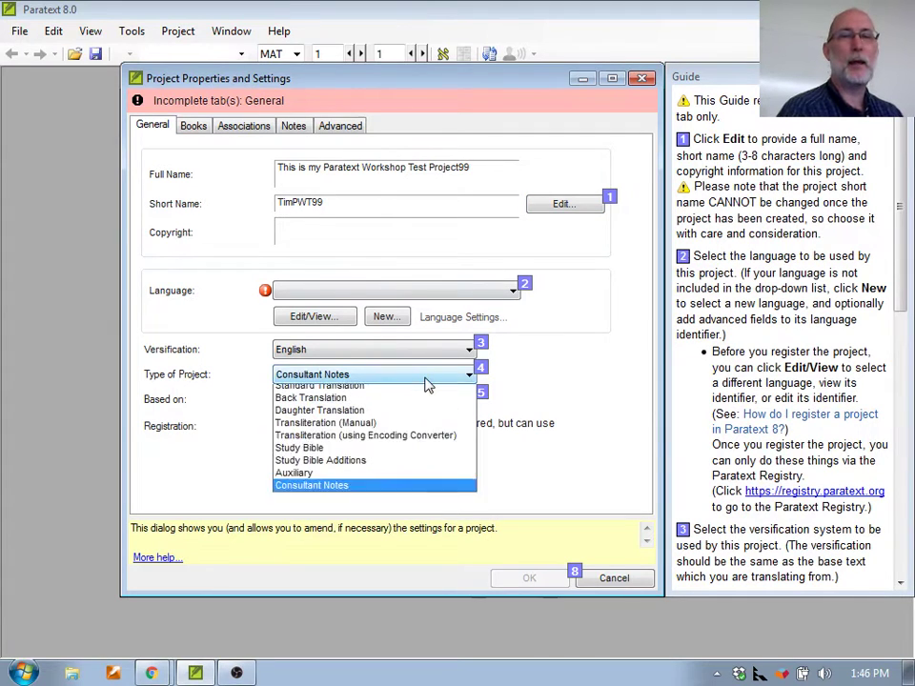
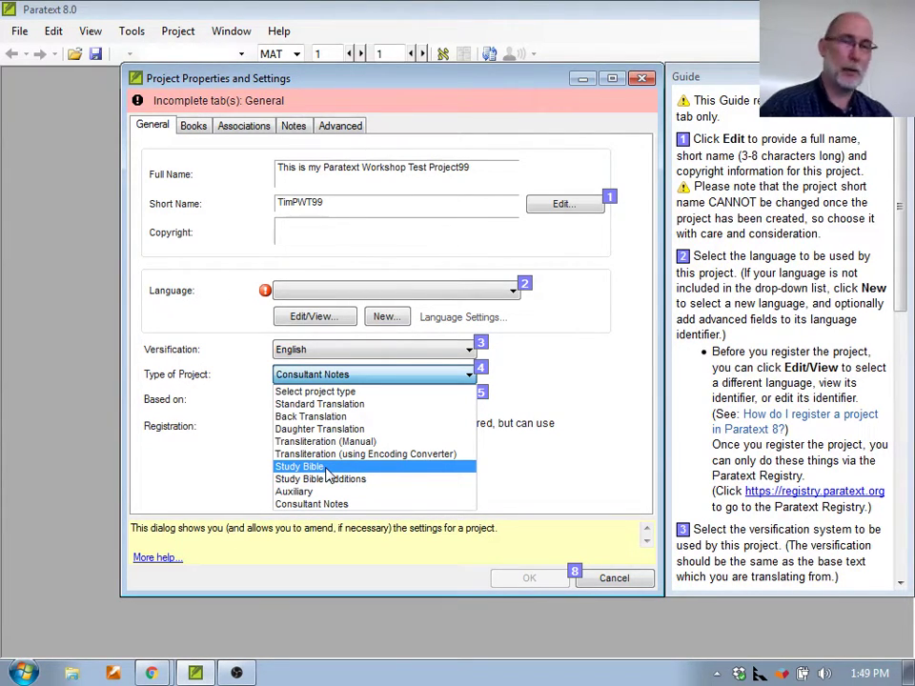
pyautogui.click(315, 503)
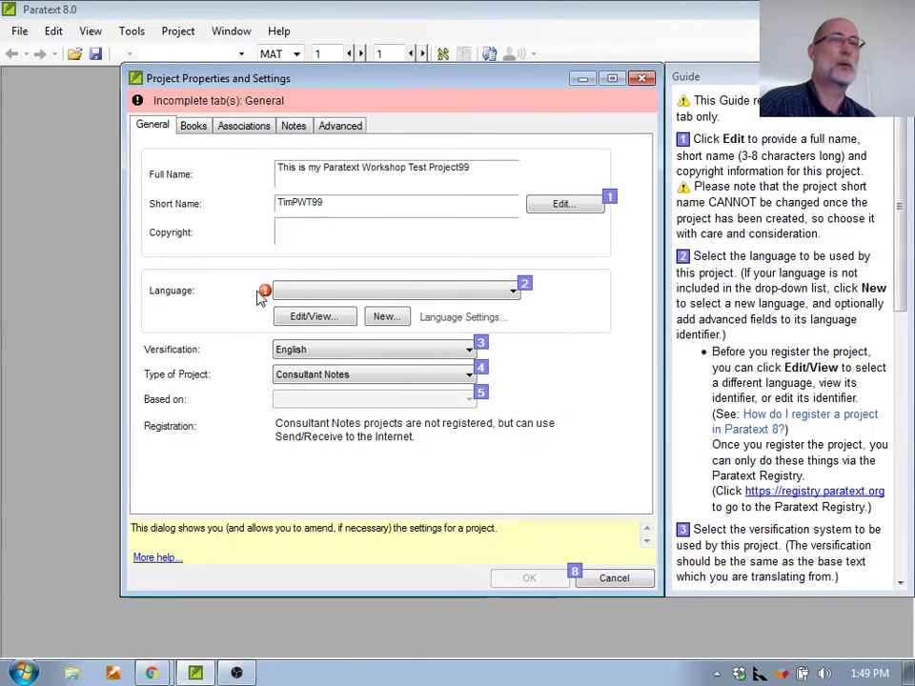
pyautogui.click(306, 293)
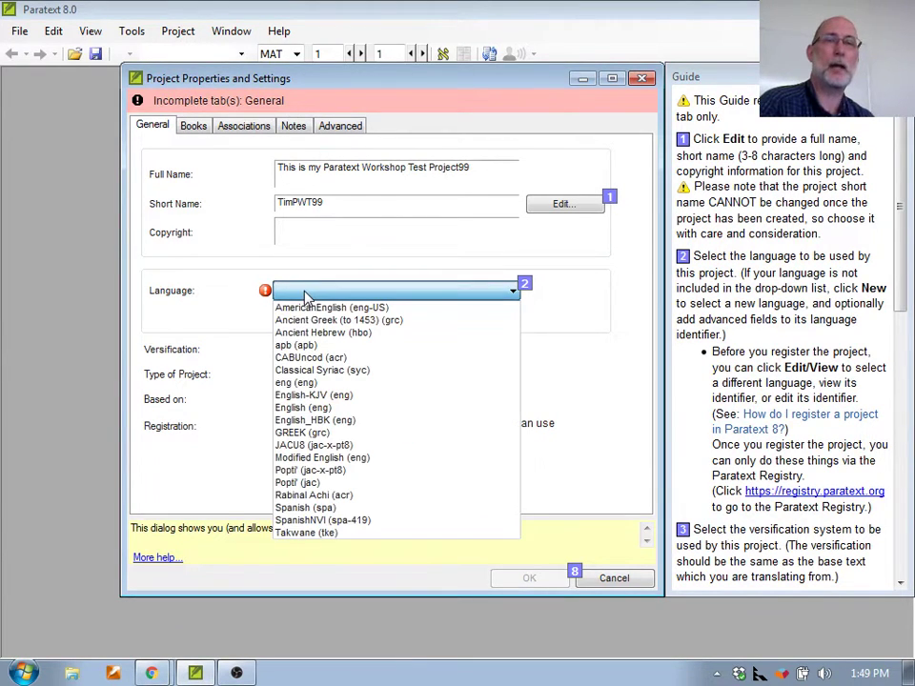
pyautogui.click(324, 308)
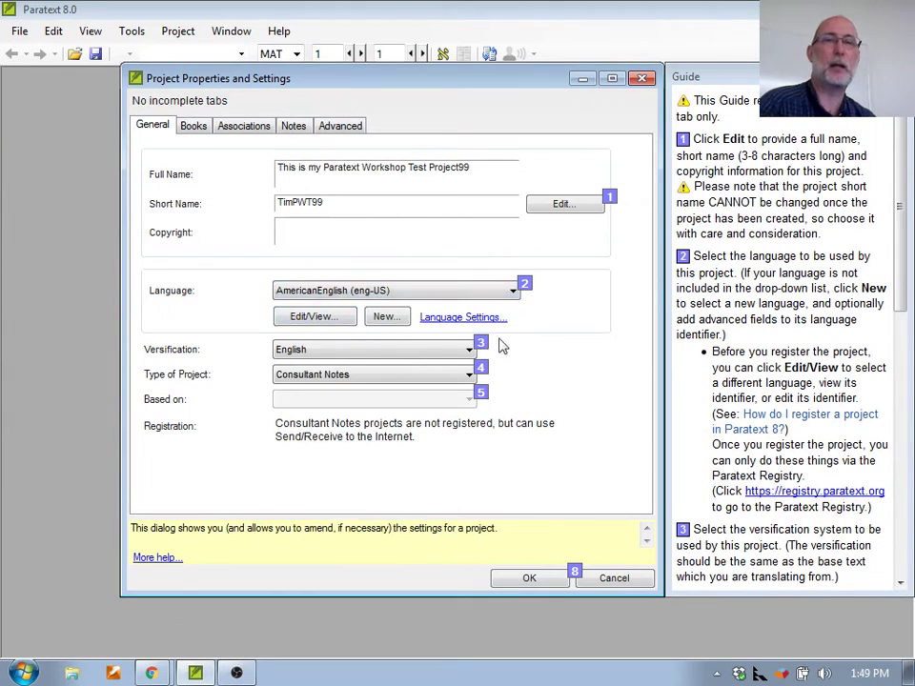
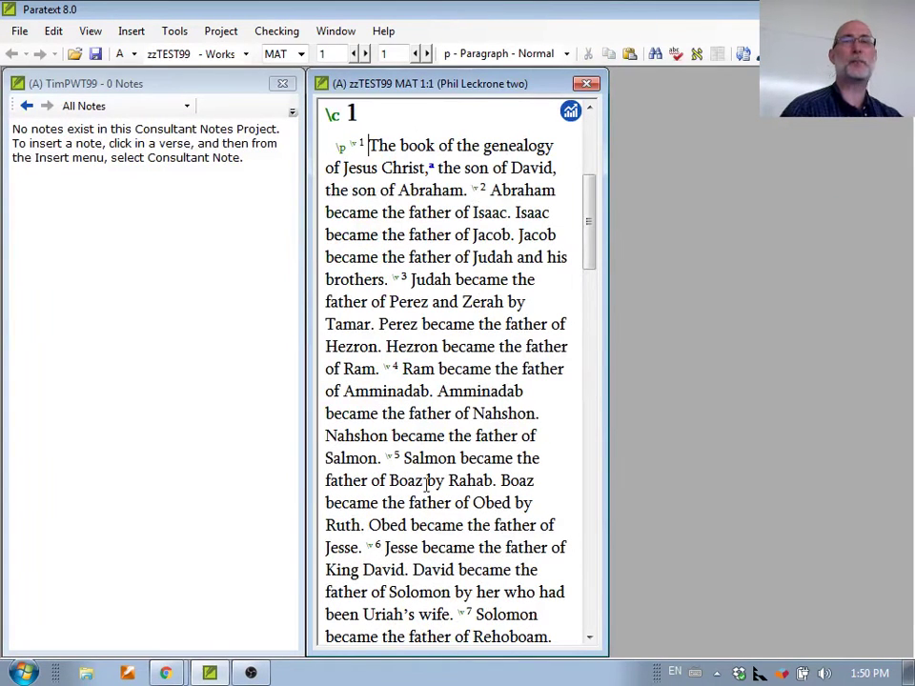
# Insert a consultant note on the word "book" in MAT 1:1 of zzTEST99 with the text "Thgisi sisda f notesatlgj adstr"
pyautogui.doubleClick(407, 145)
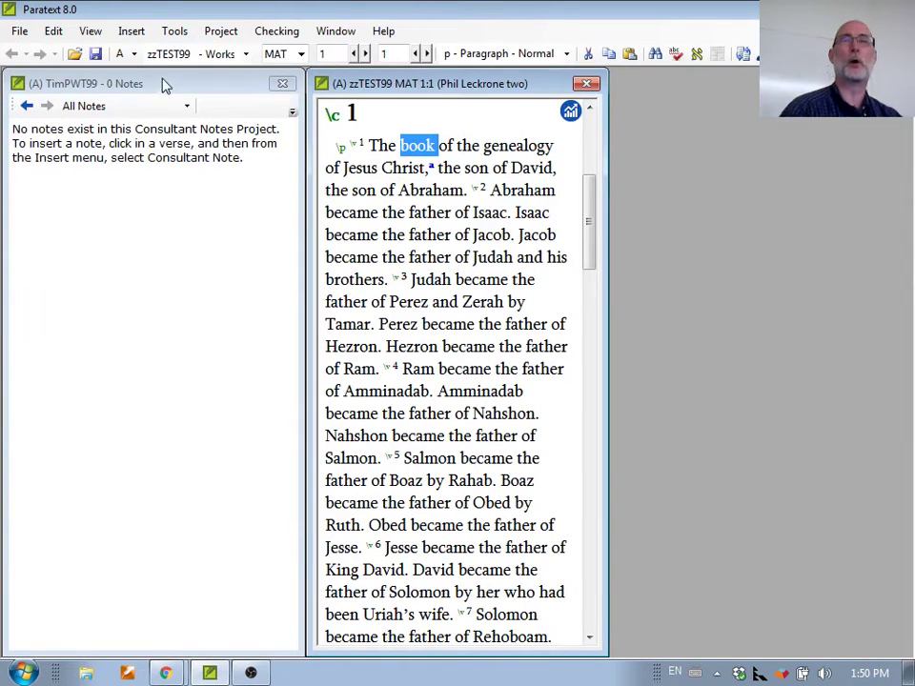
pyautogui.click(130, 31)
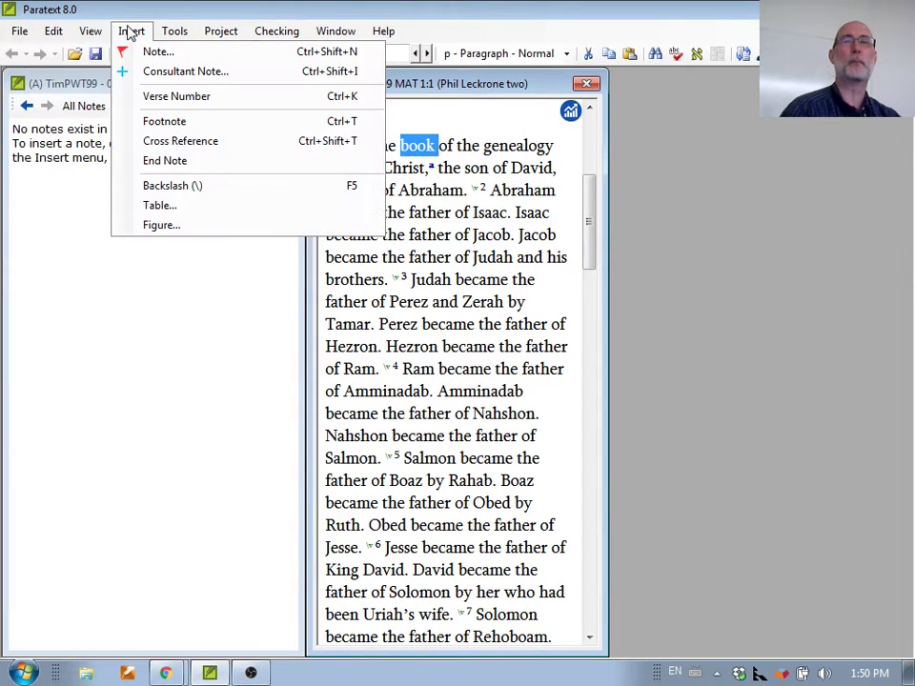
pyautogui.click(164, 74)
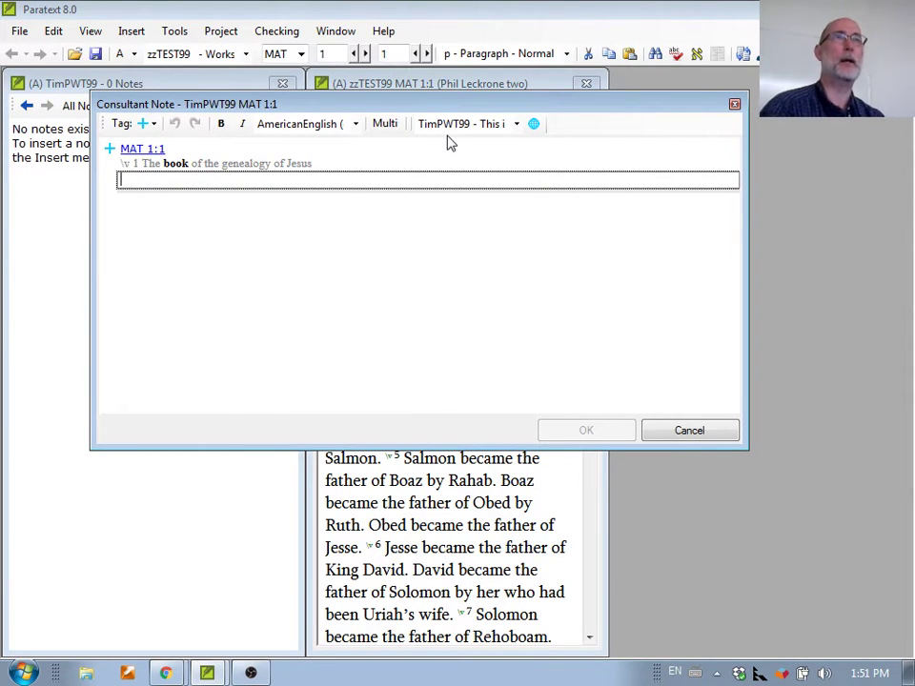
pyautogui.write('Thgi')
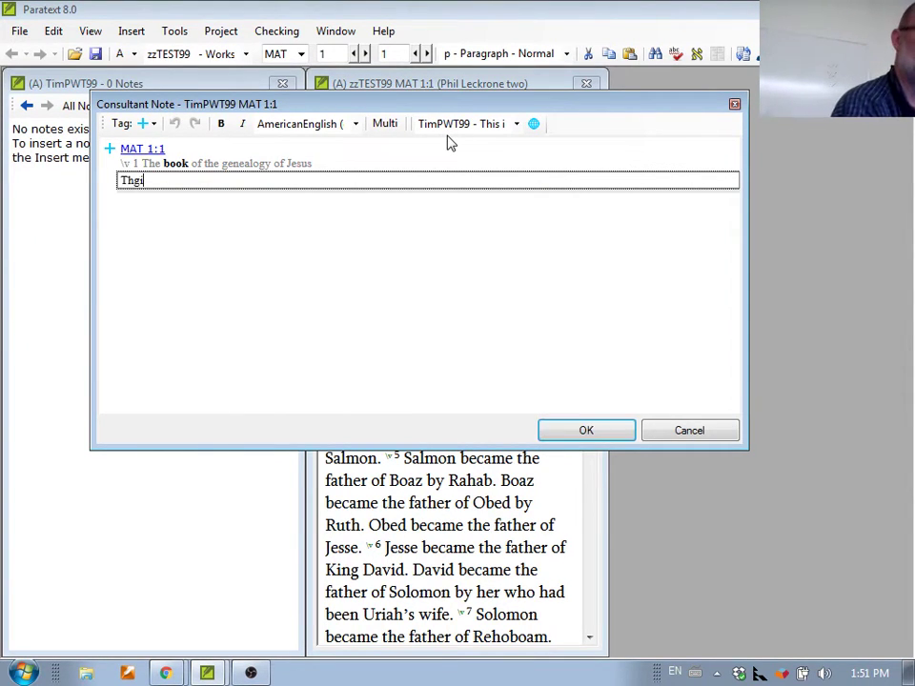
pyautogui.write('si sisda f ')
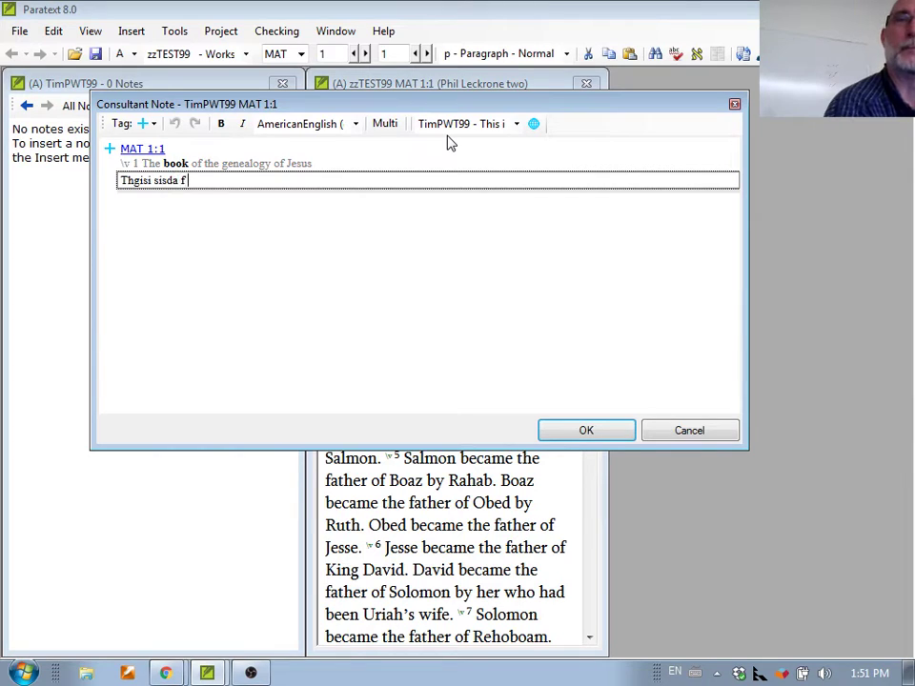
pyautogui.write('notesatlgj adstr')
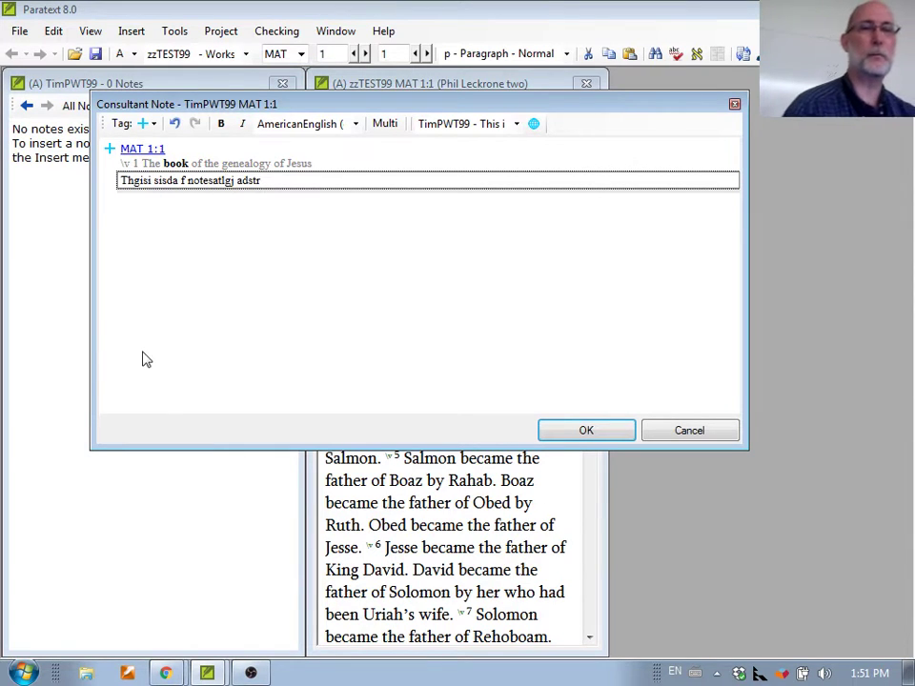
pyautogui.click(585, 431)
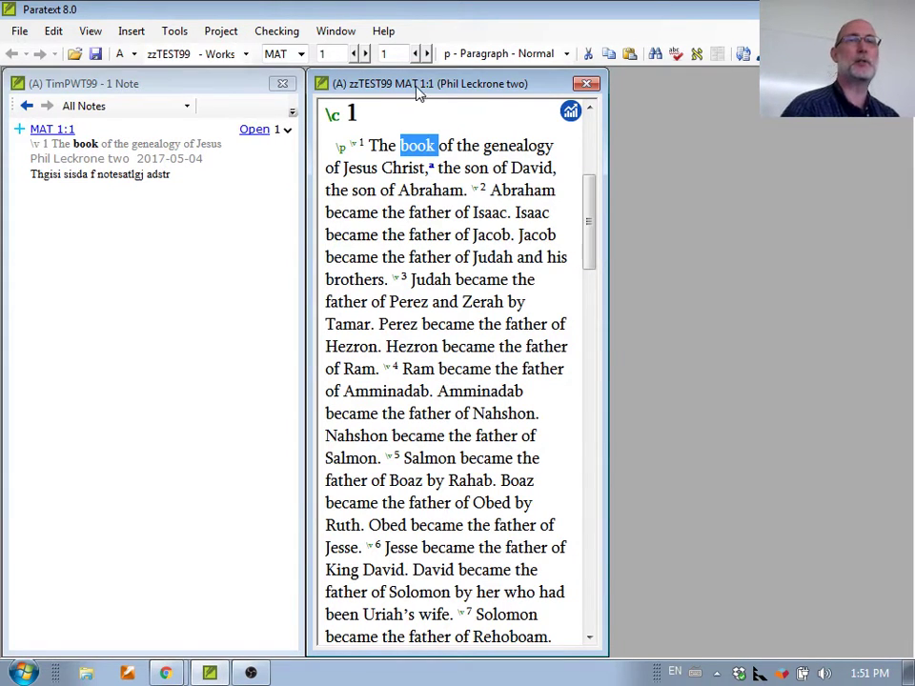
# Switch the Scripture window to NIV11 - New International Version and show the TimPWT99 consultant notes in its text
pyautogui.click(154, 42)
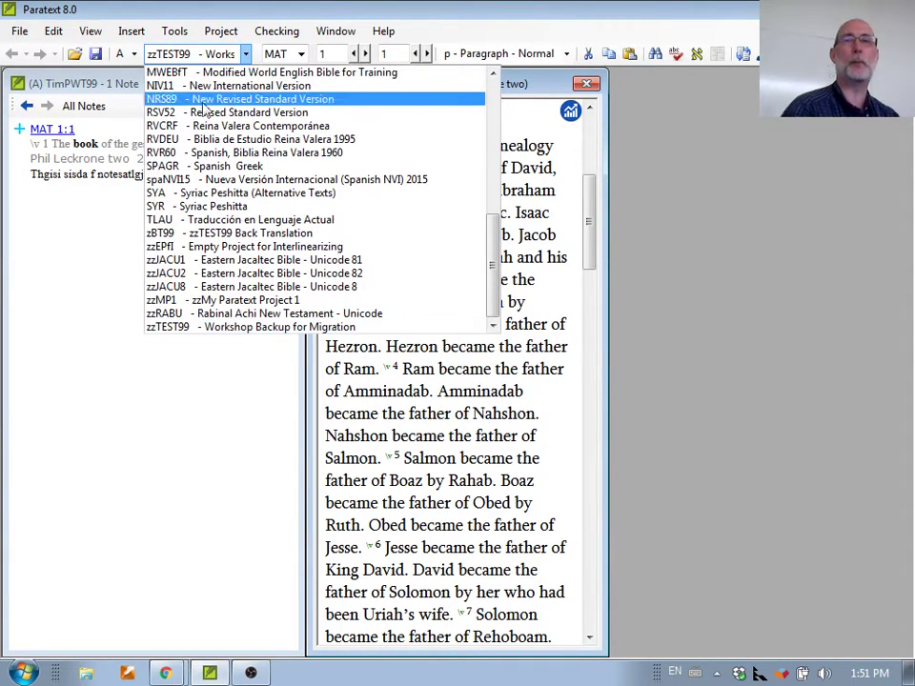
pyautogui.click(204, 86)
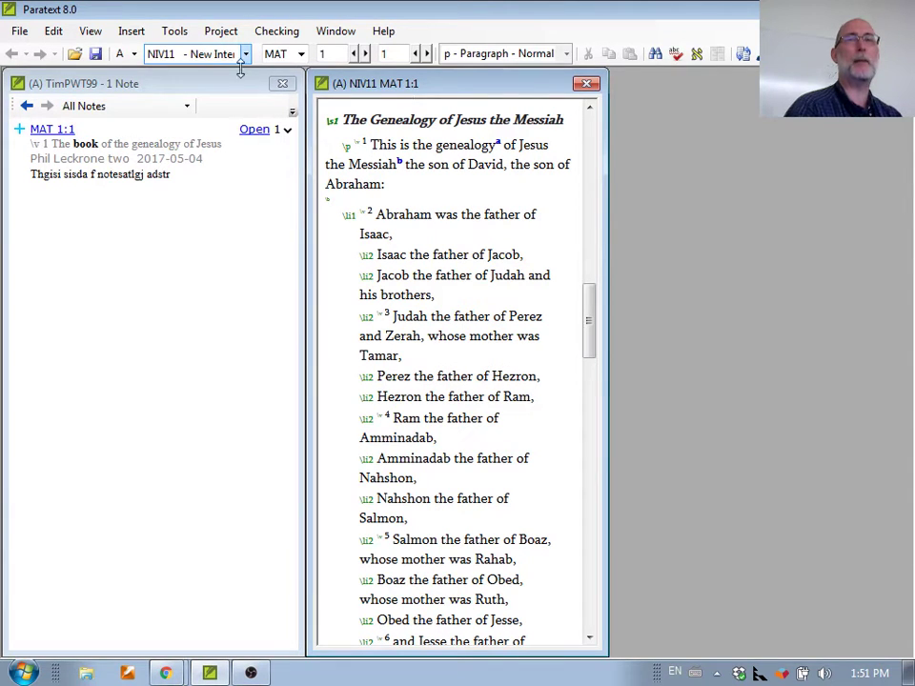
pyautogui.click(91, 32)
pyautogui.moveTo(116, 274)
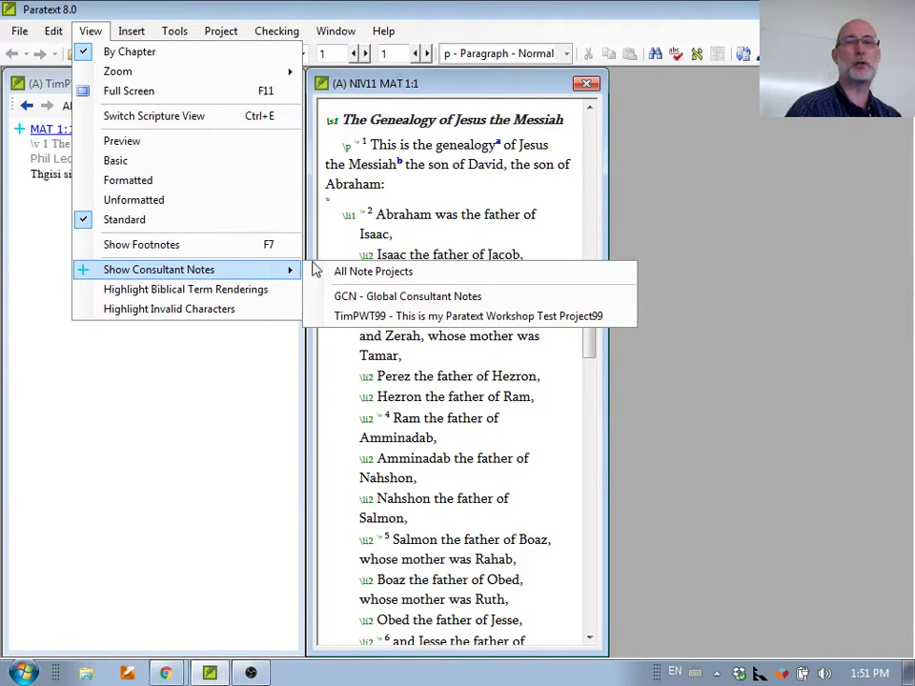
pyautogui.click(383, 317)
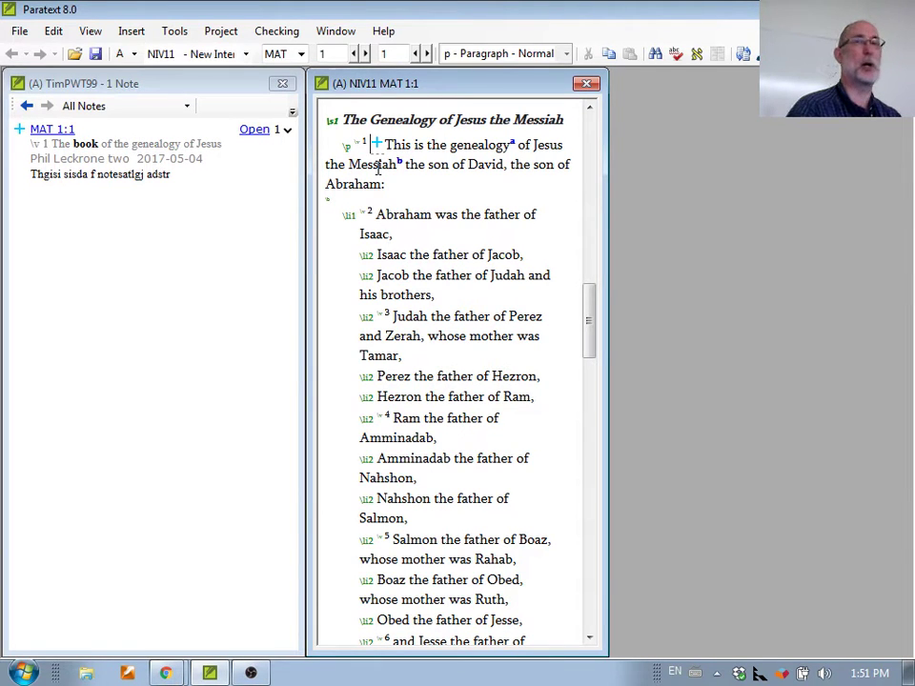
# Switch the Scripture window back to zzTEST99 and show the TimPWT99 consultant notes in its text
pyautogui.click(171, 55)
pyautogui.click(210, 327)
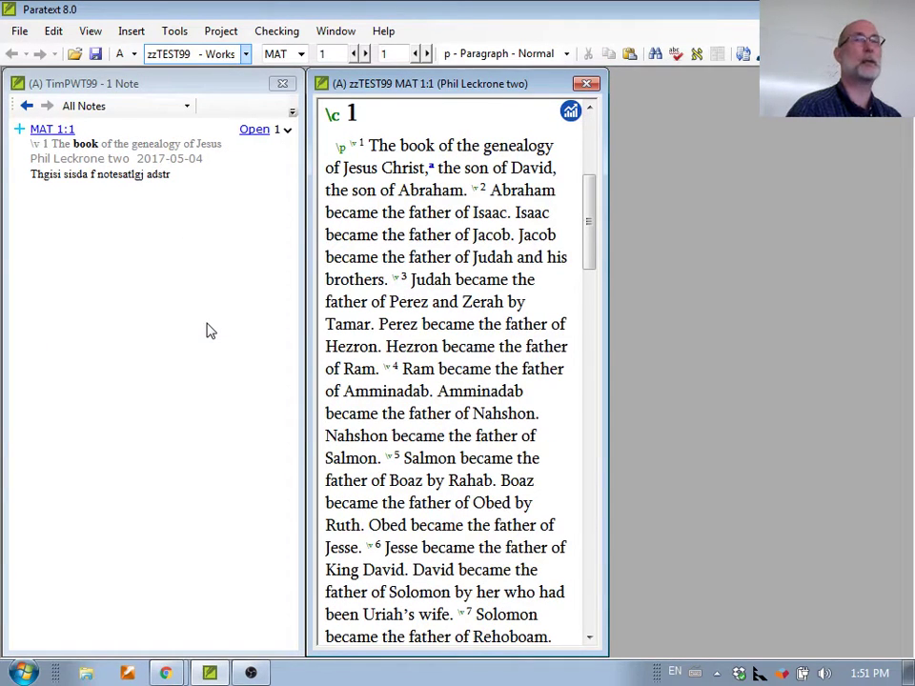
pyautogui.click(90, 28)
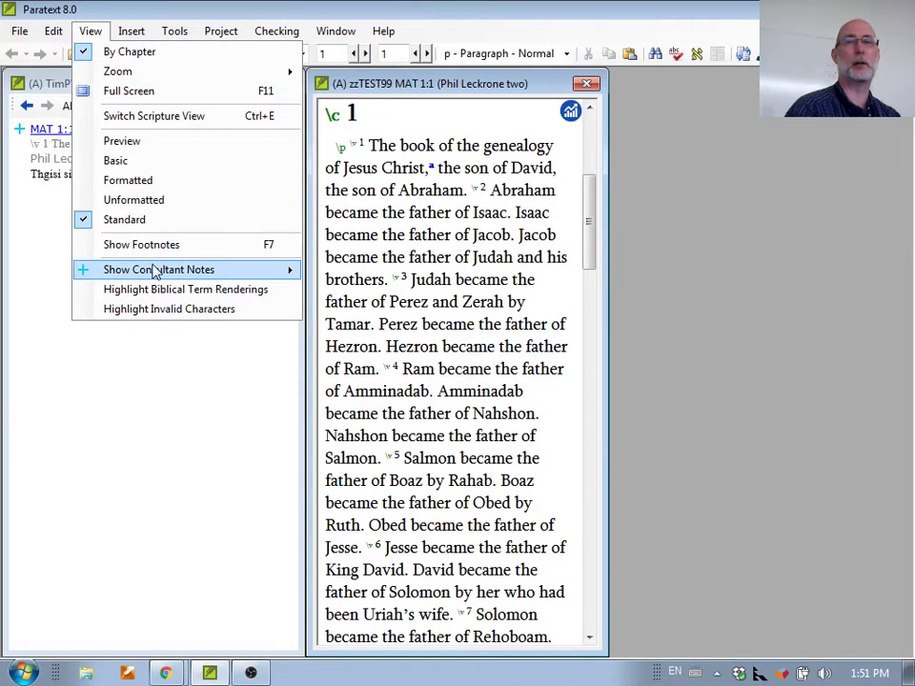
pyautogui.moveTo(155, 268)
pyautogui.click(434, 316)
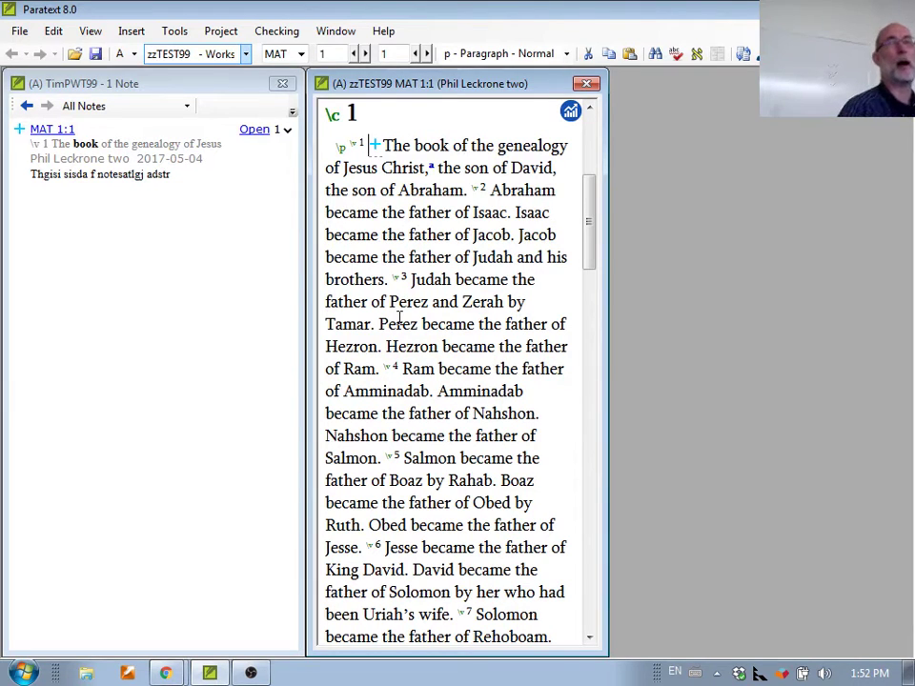
# Delete the TimPWT99 project from this computer only and confirm the deletion
pyautogui.click(88, 86)
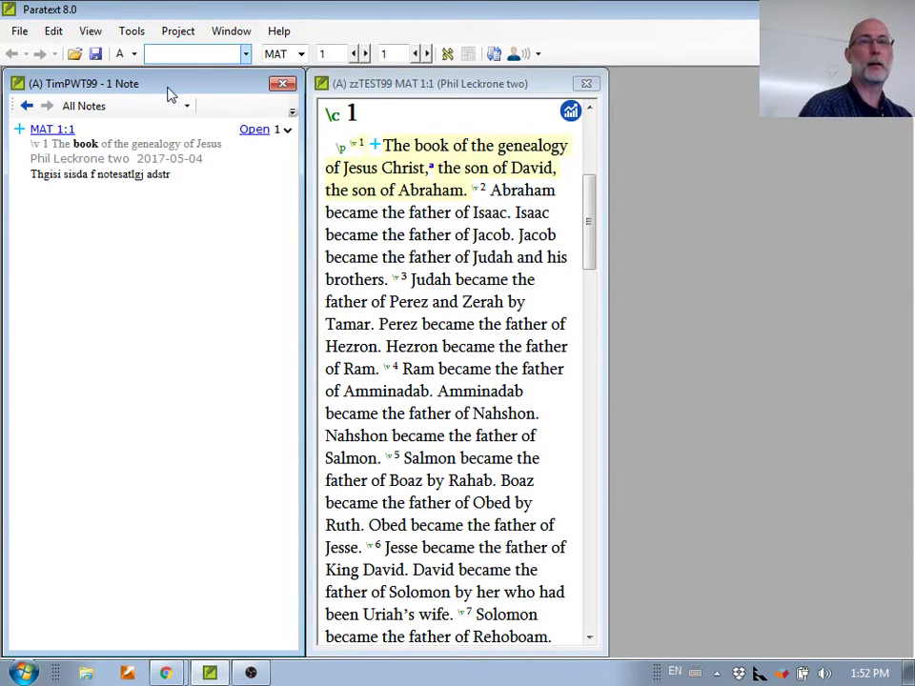
pyautogui.click(175, 31)
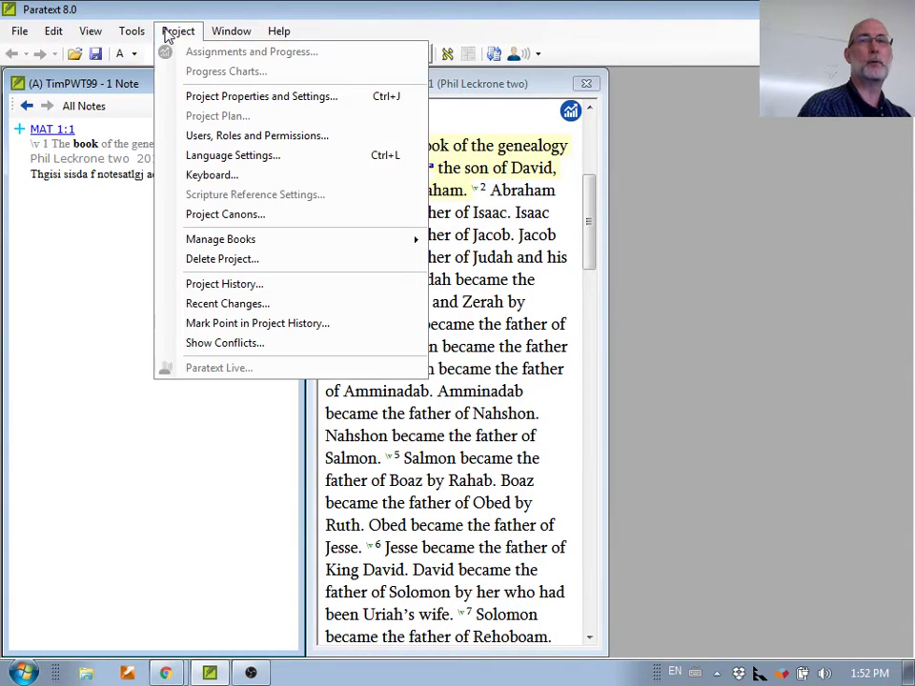
pyautogui.click(223, 265)
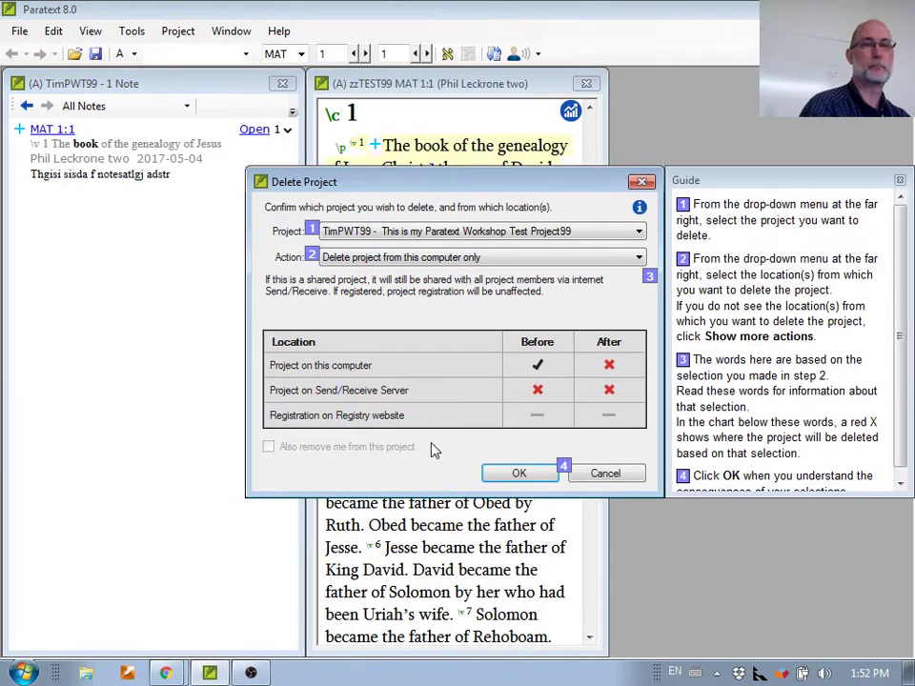
pyautogui.click(515, 475)
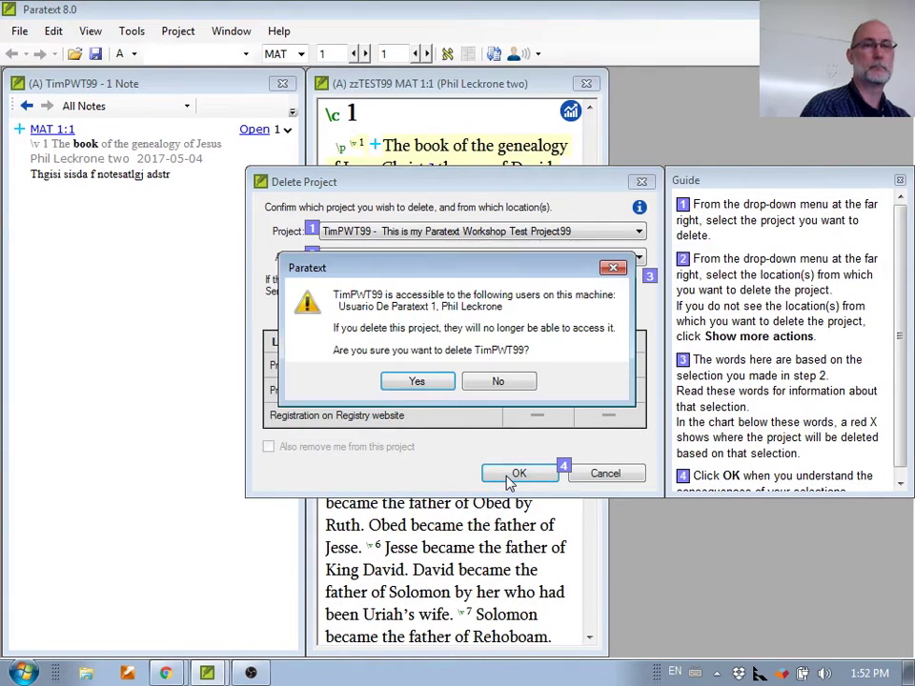
pyautogui.click(419, 384)
pyautogui.click(418, 363)
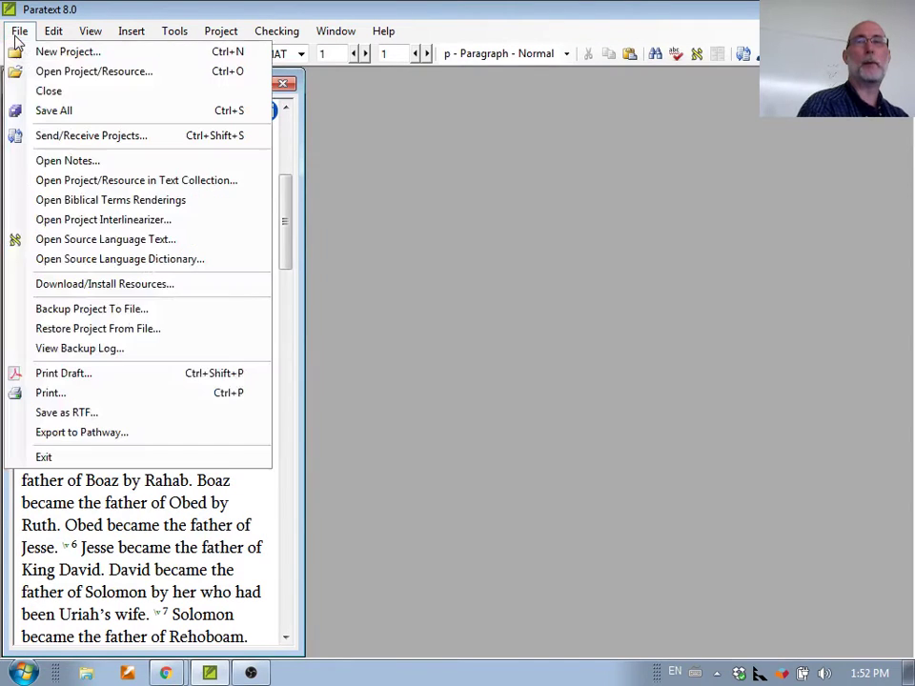
# Start a new project with the type Standard Translation and the language GREEK (grc)
pyautogui.click(19, 31)
pyautogui.click(40, 53)
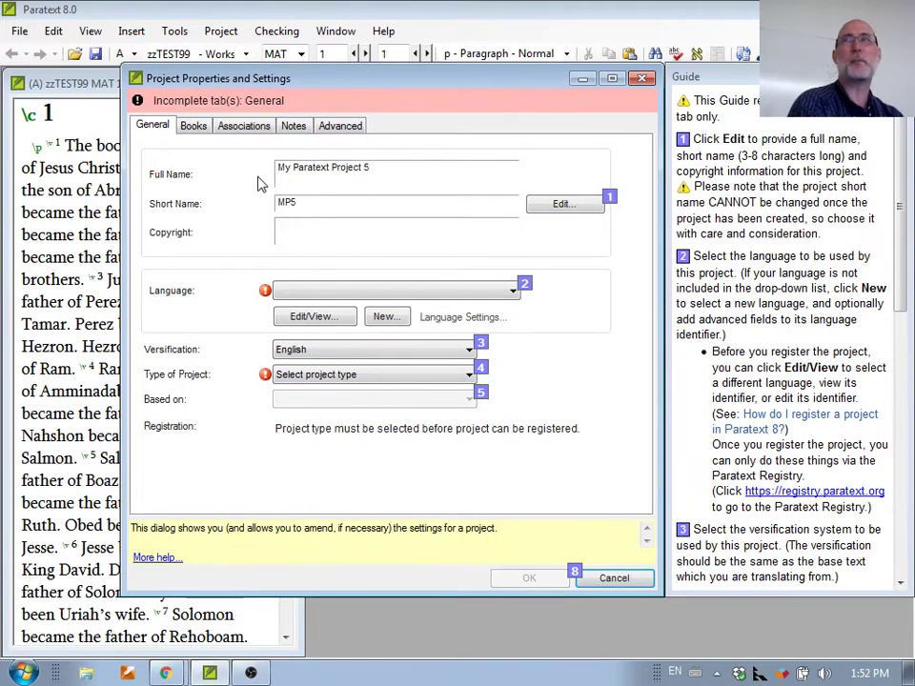
pyautogui.click(343, 374)
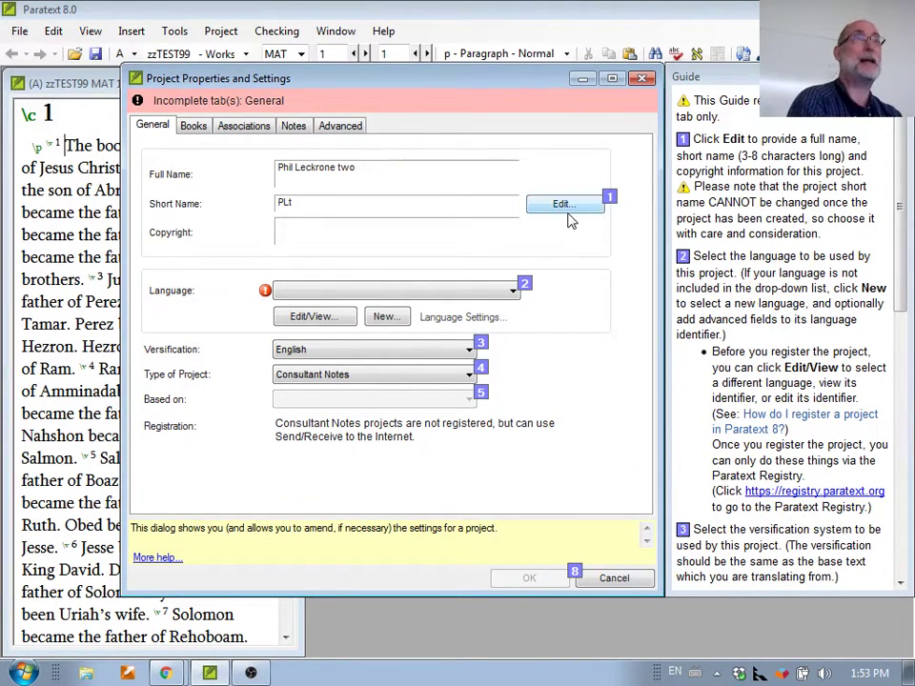
pyautogui.click(387, 377)
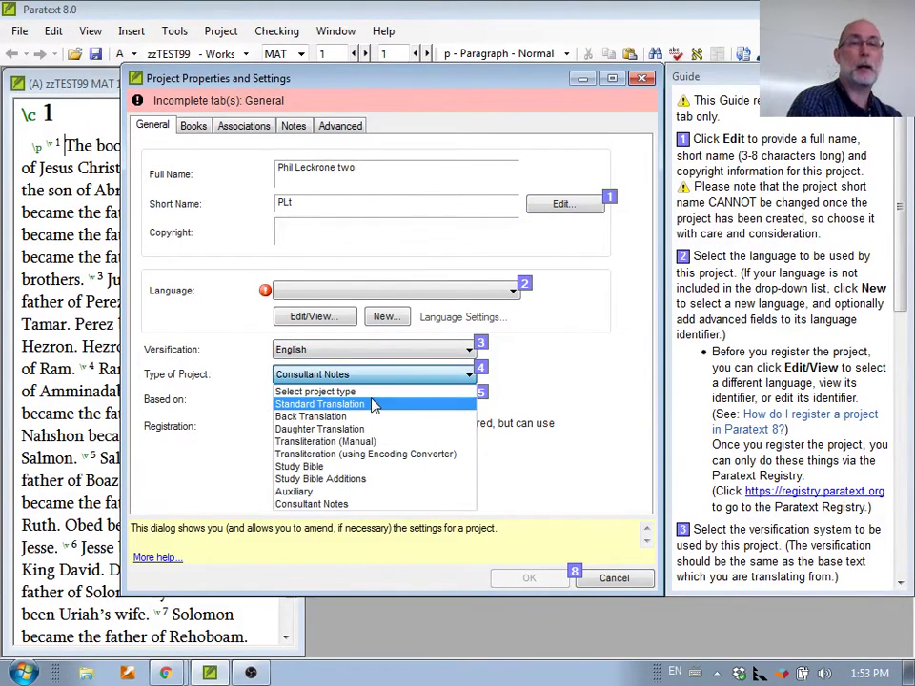
pyautogui.click(376, 404)
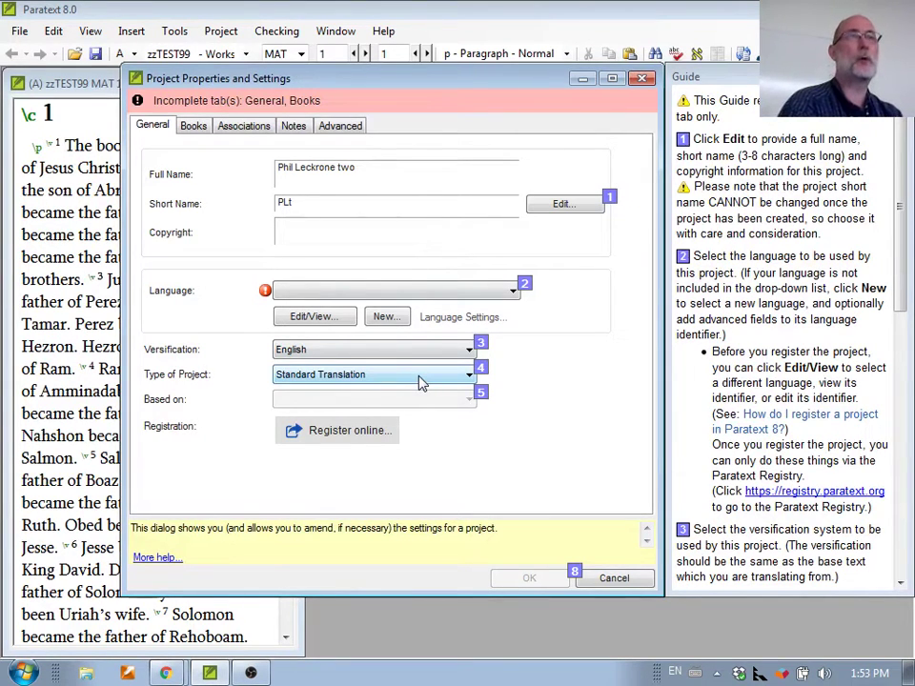
pyautogui.click(316, 291)
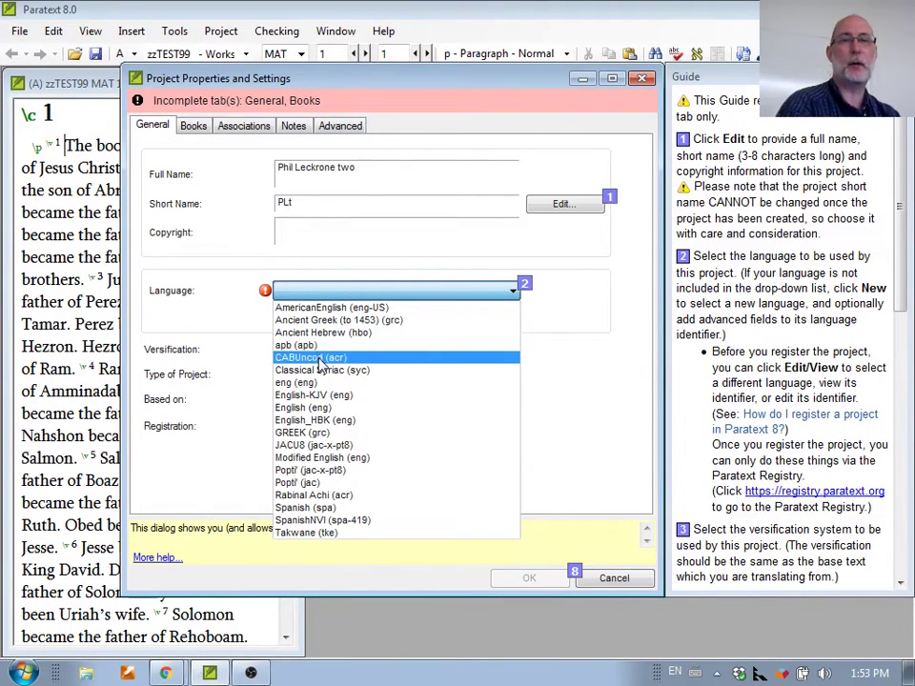
pyautogui.click(302, 433)
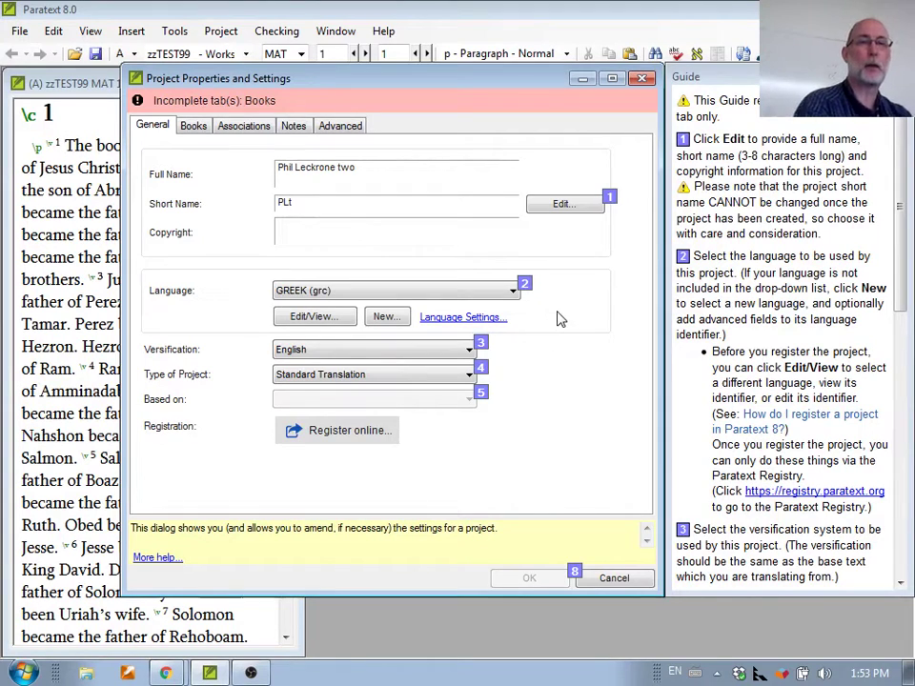
# Set the new project's full name to "My Greek Translation" and its short name to MbfGT
pyautogui.click(561, 205)
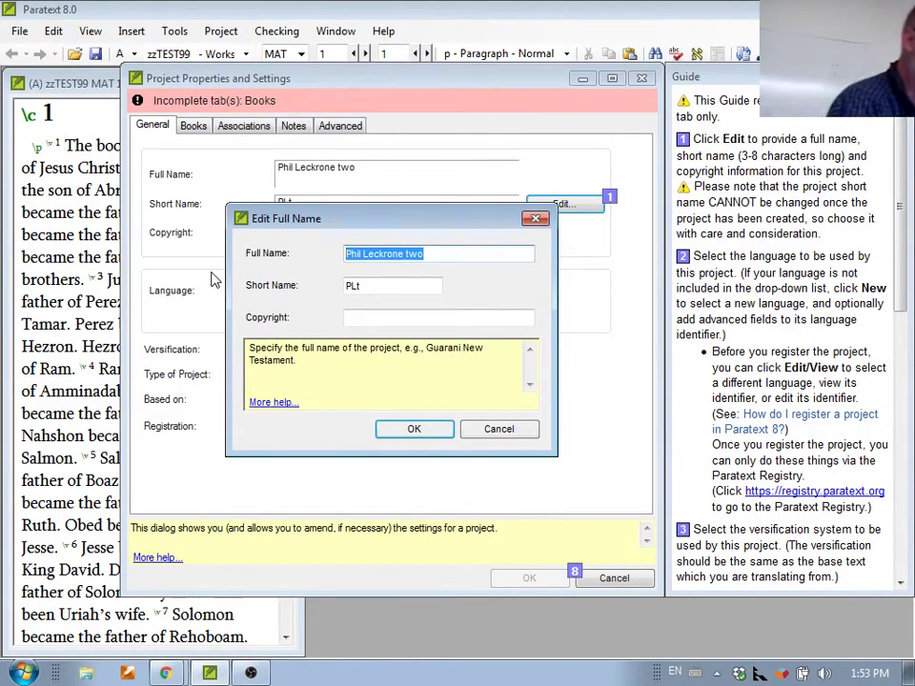
pyautogui.write('My Greet')
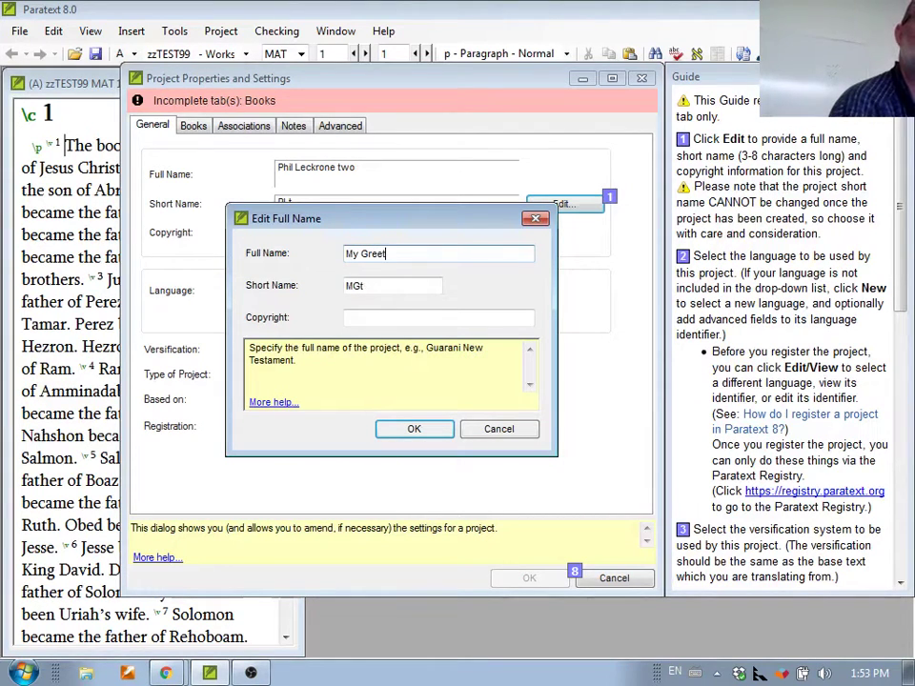
pyautogui.press('BackSpace')
pyautogui.write('k tr')
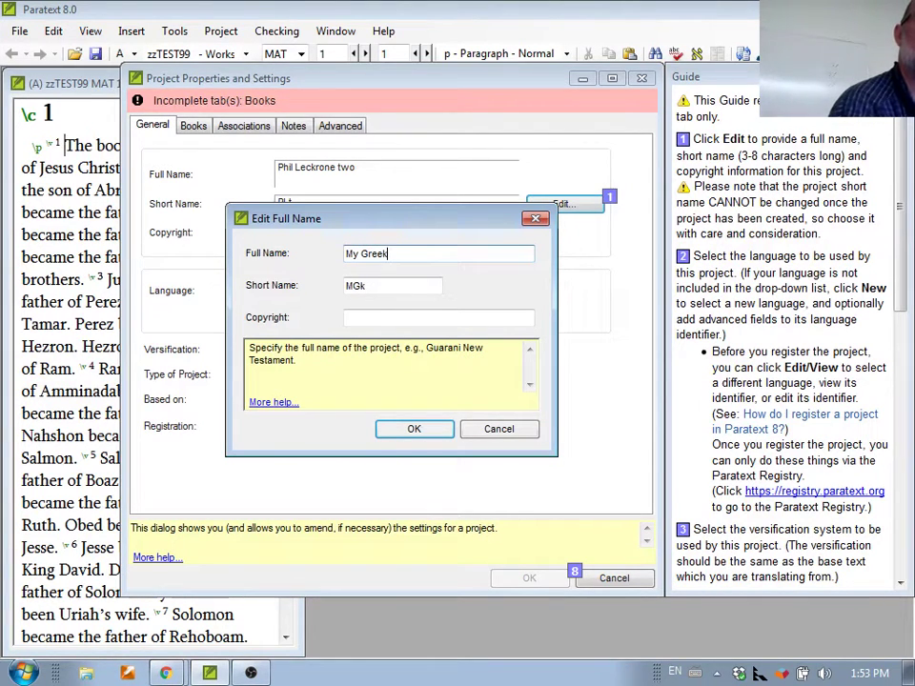
pyautogui.press('BackSpace')
pyautogui.press('BackSpace')
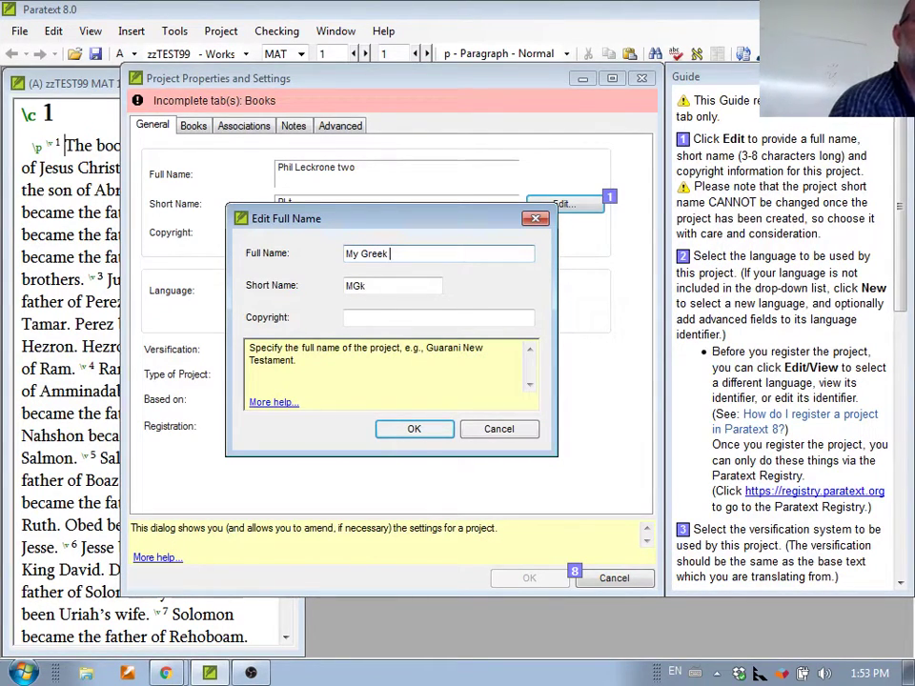
pyautogui.write('Translation')
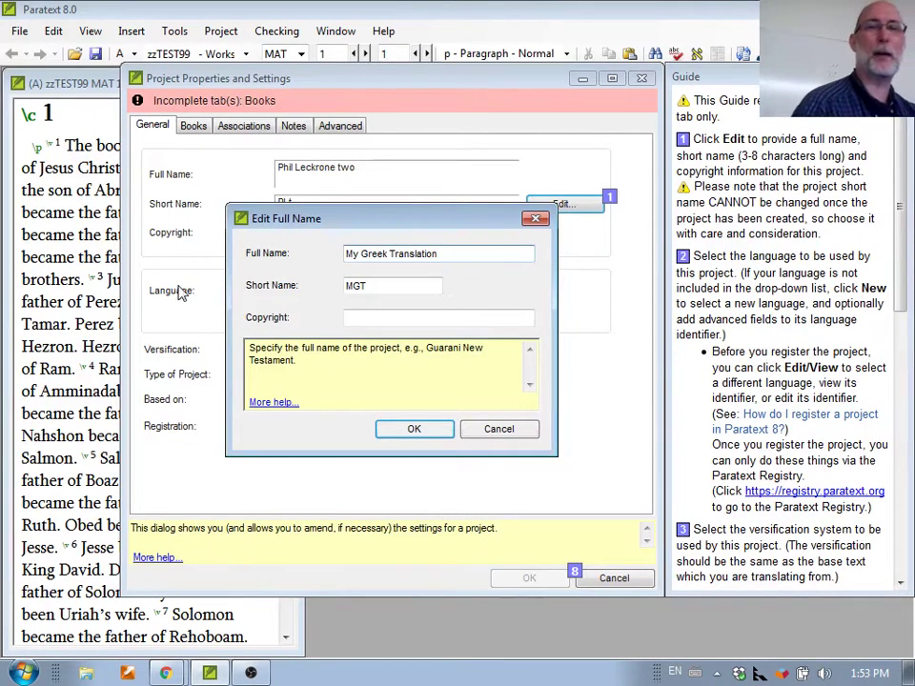
pyautogui.click(353, 286)
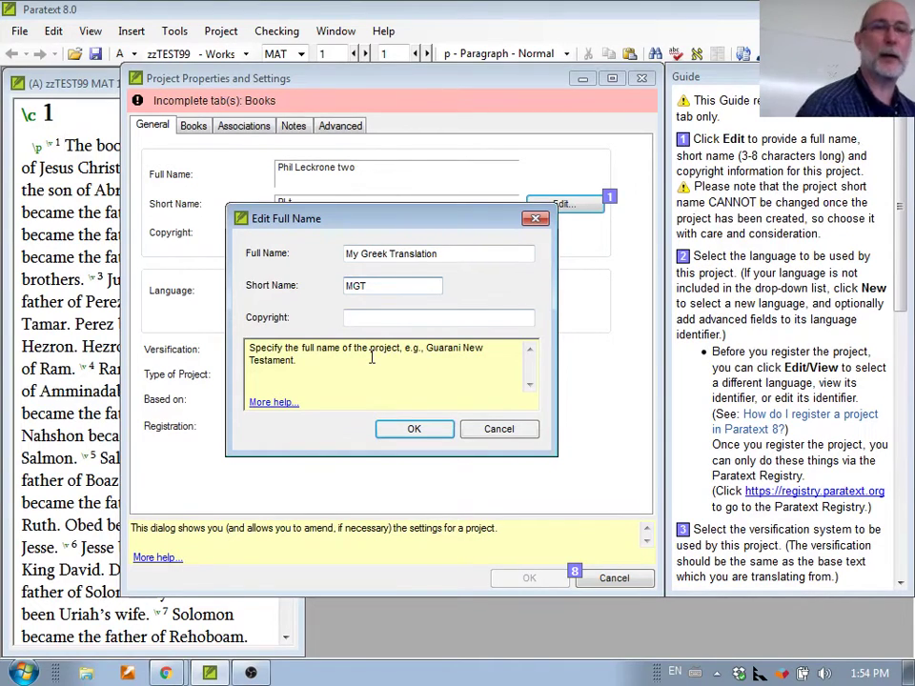
pyautogui.write('bf')
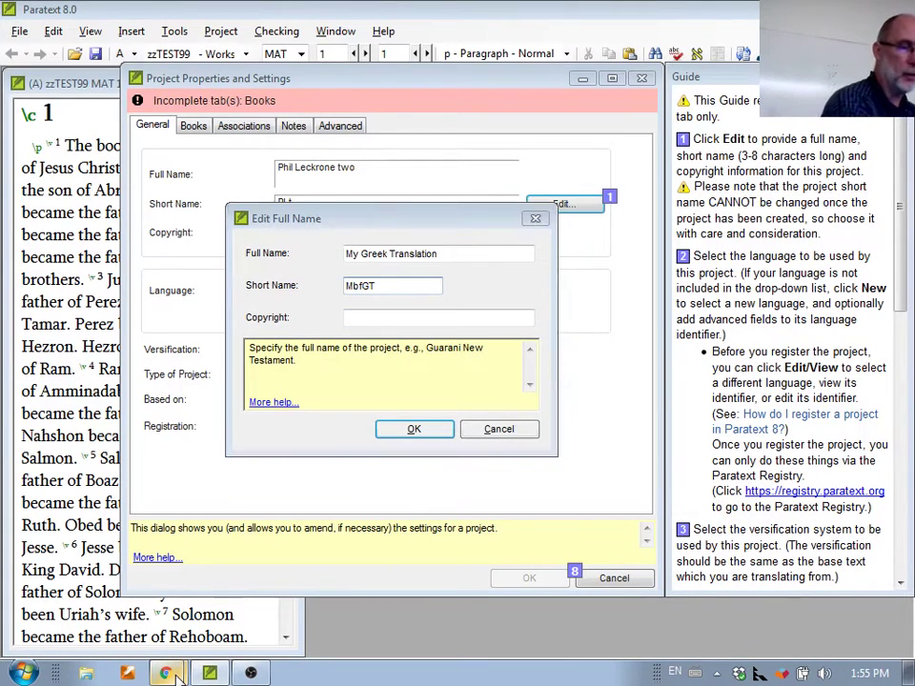
pyautogui.hotkey('alt', 'Tab')
pyautogui.hotkey('alt', 'Tab')
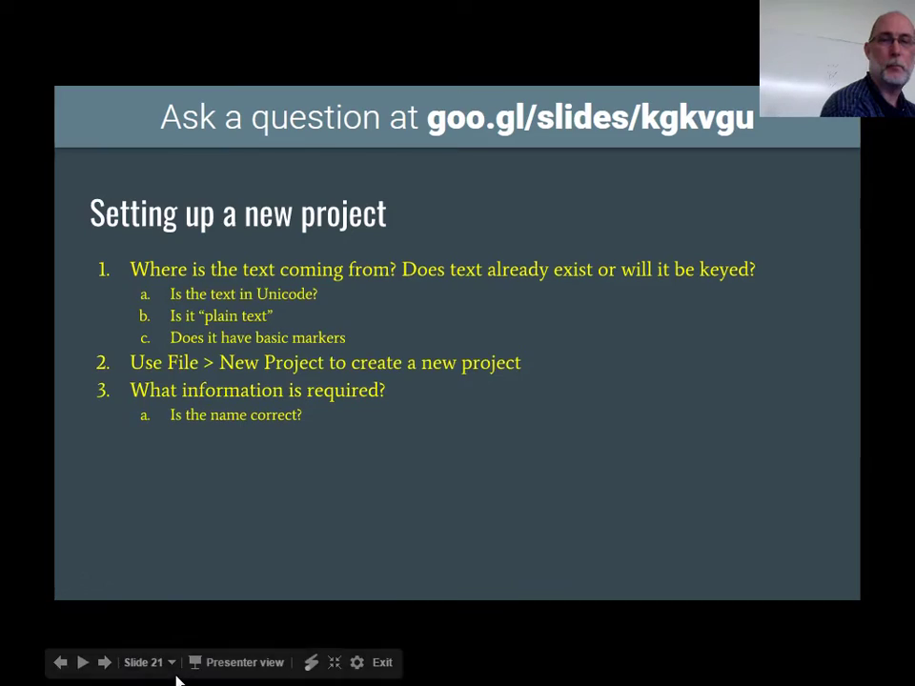
pyautogui.hotkey('alt', 'Tab')
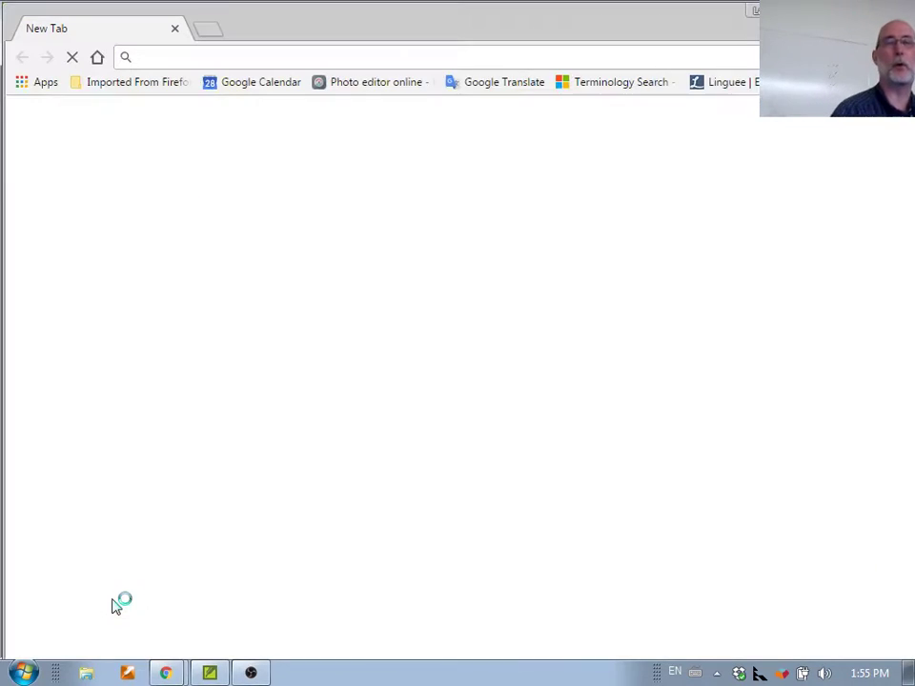
pyautogui.click(311, 56)
pyautogui.write('et')
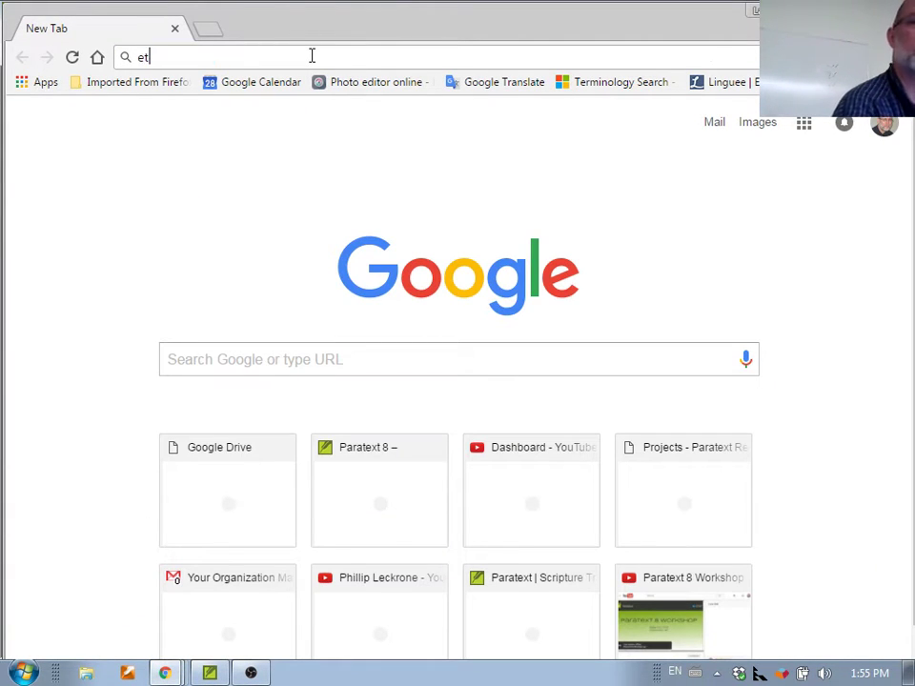
pyautogui.write('hn')
pyautogui.press('Return')
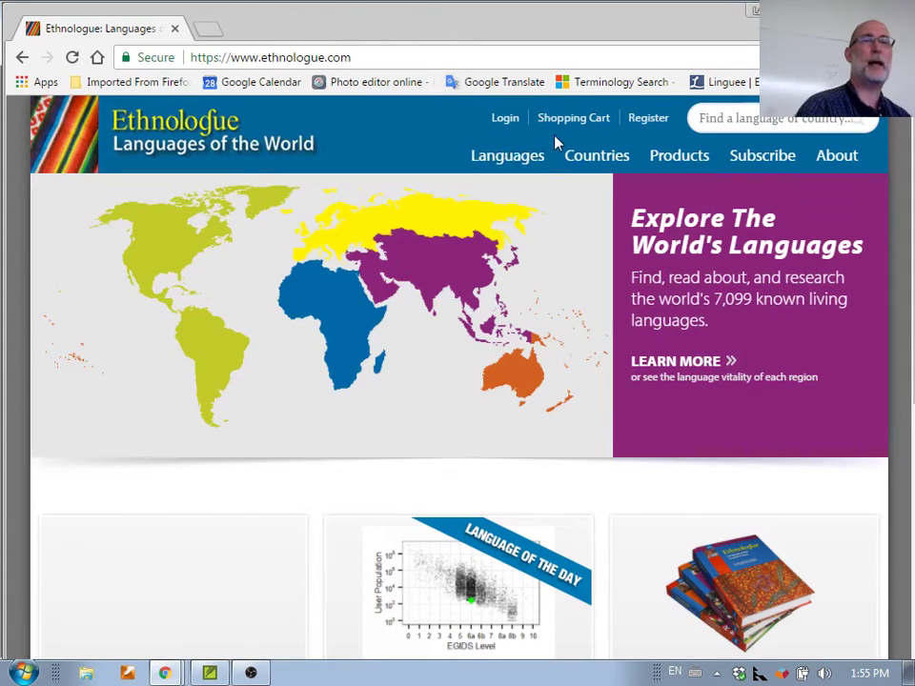
# Browse Ethnologue's language names under G and open the Greek entry to look up its ISO 639-3 code
pyautogui.click(510, 156)
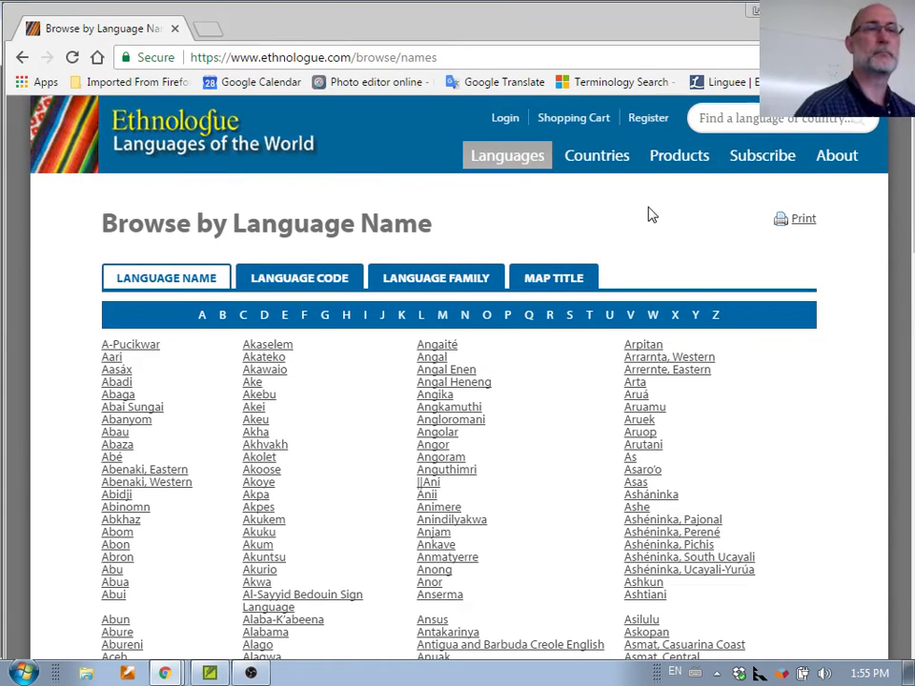
pyautogui.scroll(-1, 371, 400)
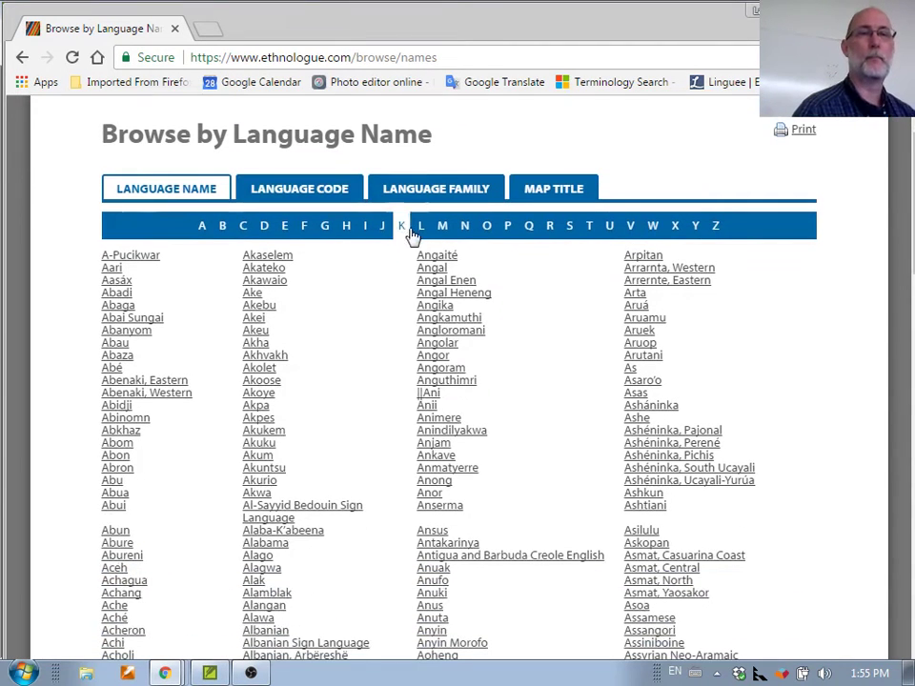
pyautogui.click(330, 229)
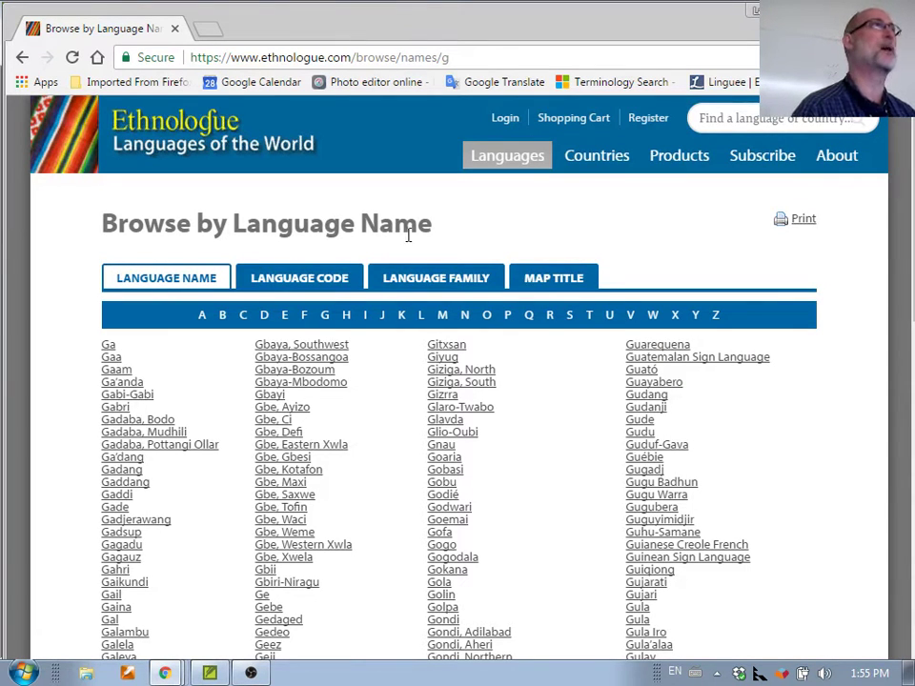
pyautogui.scroll(-3, 497, 251)
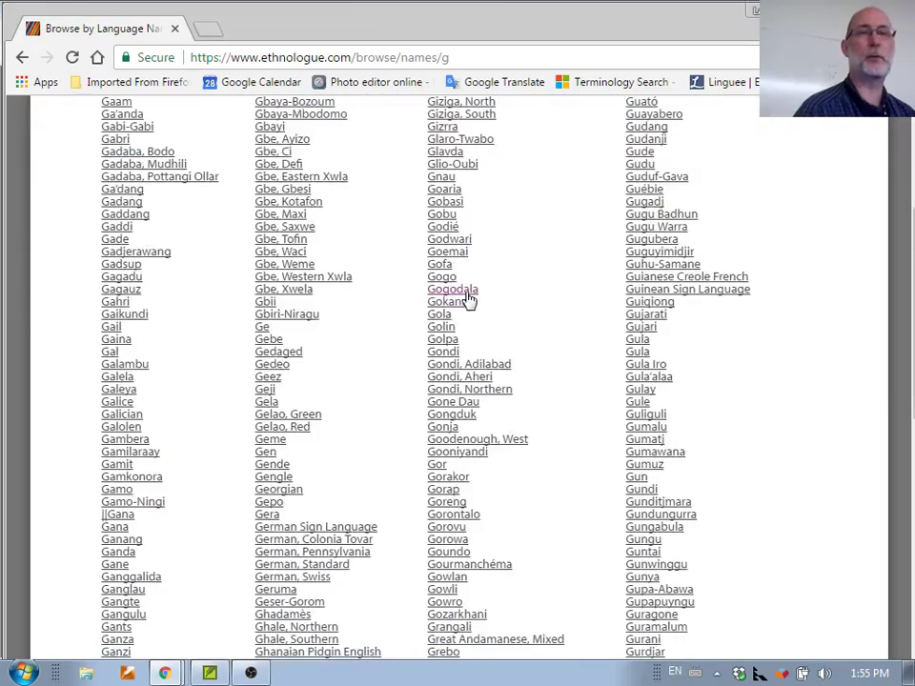
pyautogui.scroll(1, 467, 301)
pyautogui.scroll(-5, 467, 300)
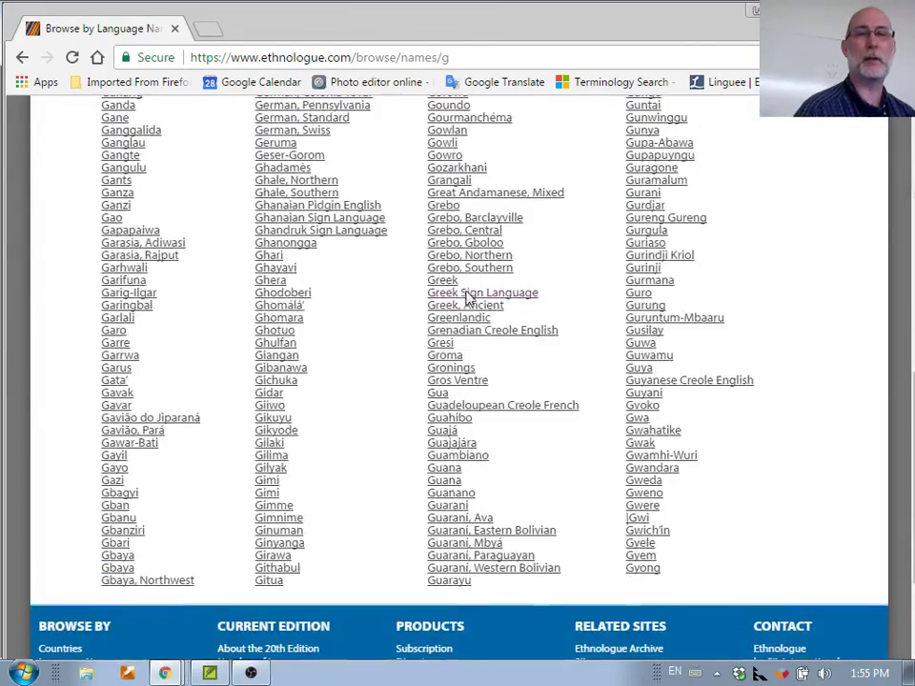
pyautogui.scroll(2, 381, 296)
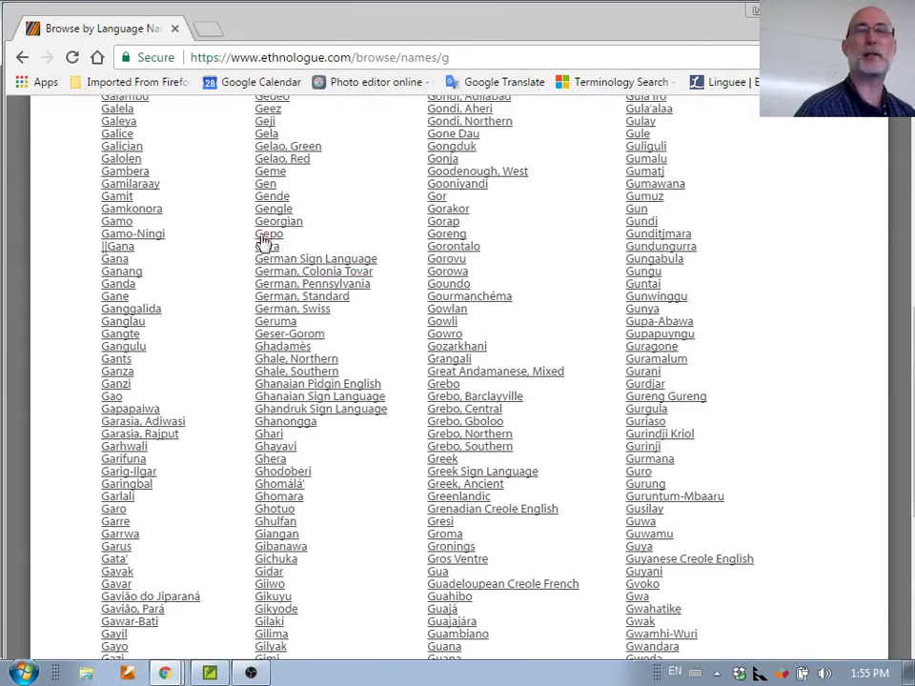
pyautogui.scroll(1, 347, 240)
pyautogui.scroll(1, 347, 239)
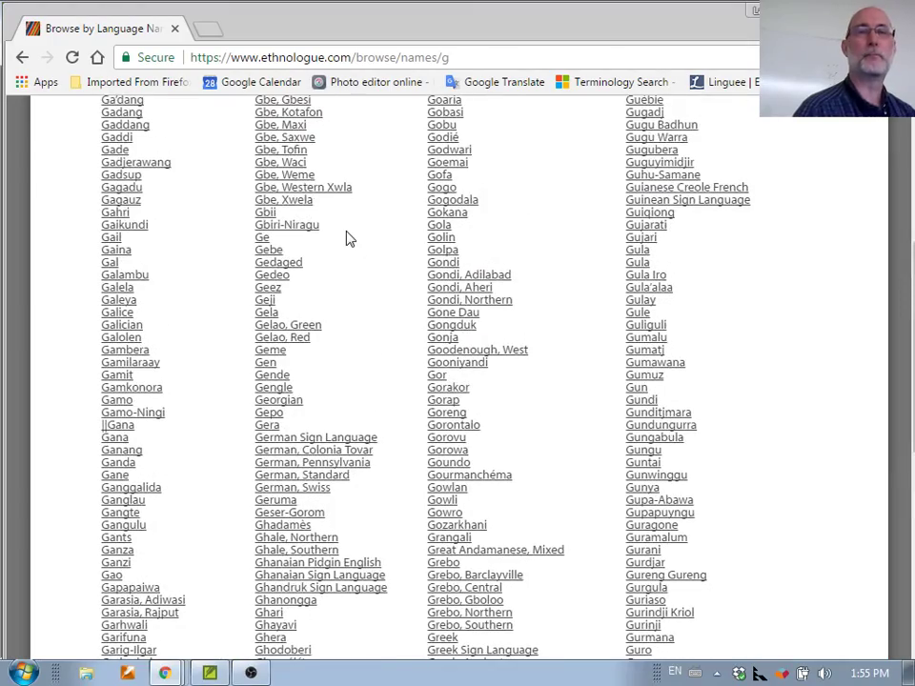
pyautogui.scroll(-3, 346, 239)
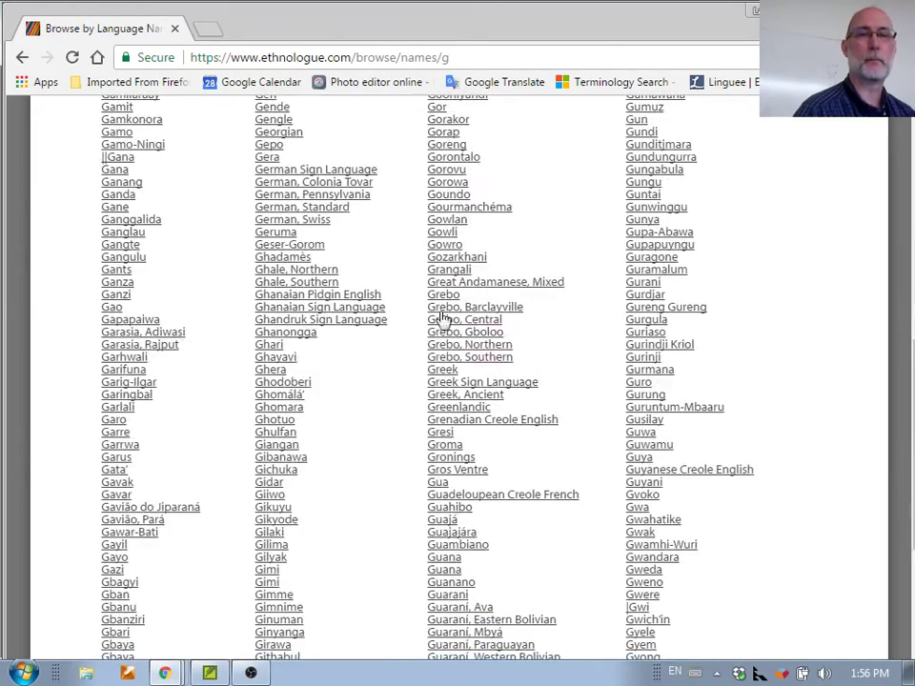
pyautogui.click(441, 371)
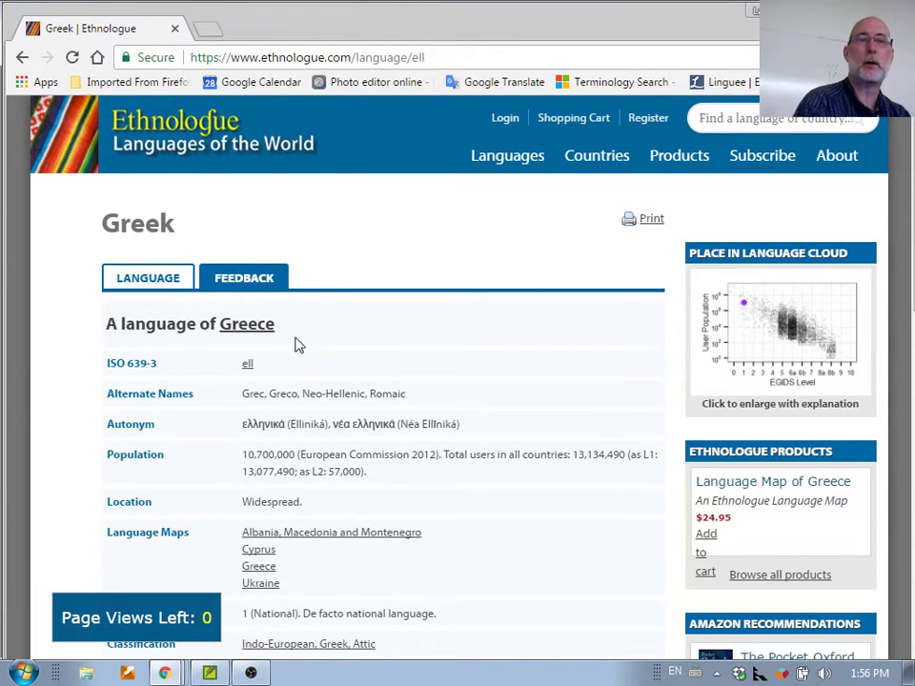
# Return to Paratext and replace the new project's short name with ellBible
pyautogui.click(209, 673)
pyautogui.moveTo(383, 288); pyautogui.dragTo(325, 290)
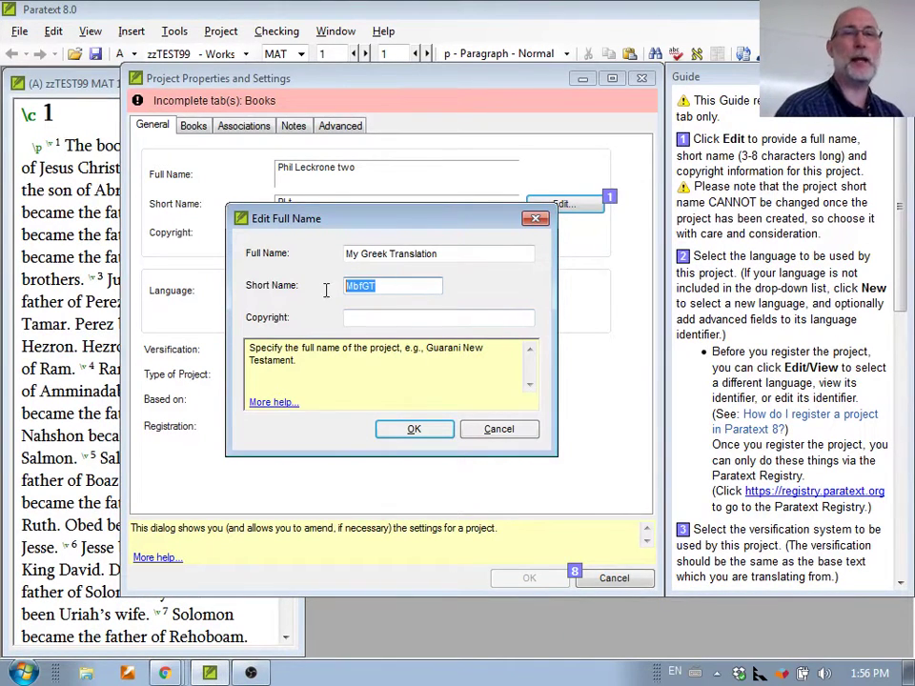
pyautogui.write('el')
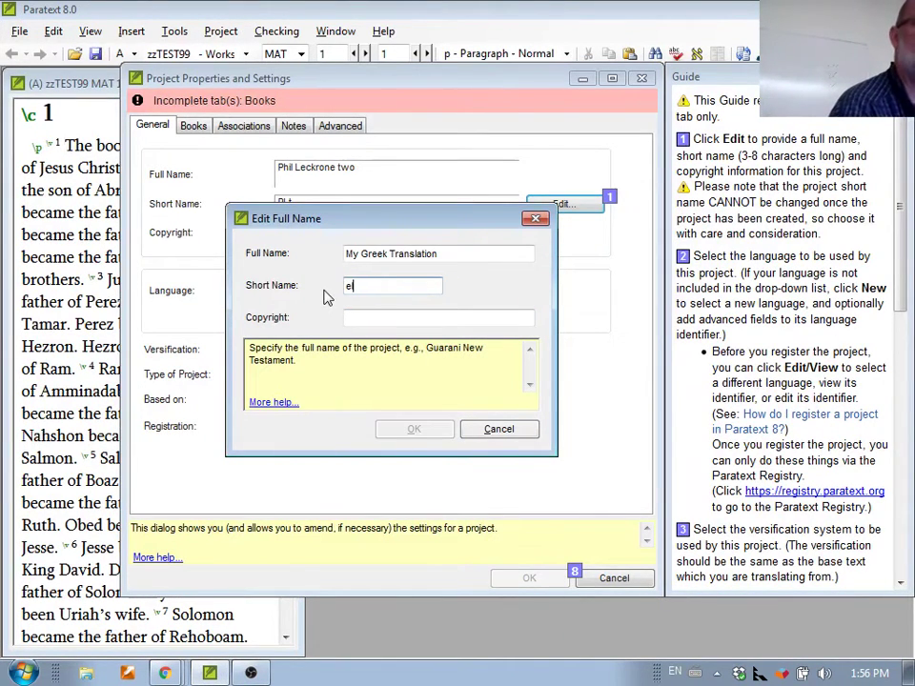
pyautogui.write('l')
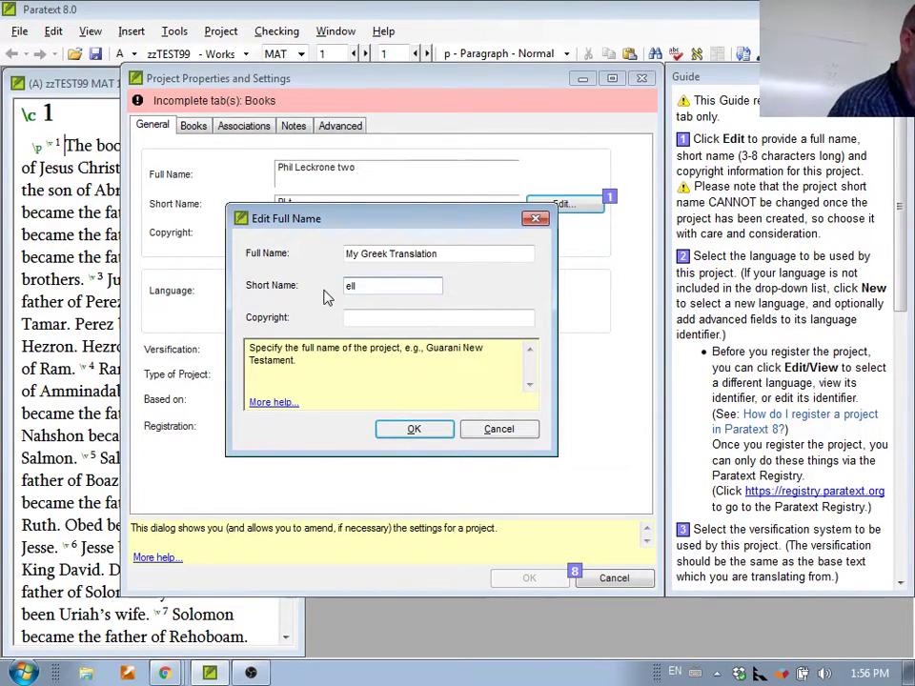
pyautogui.write('Bible')
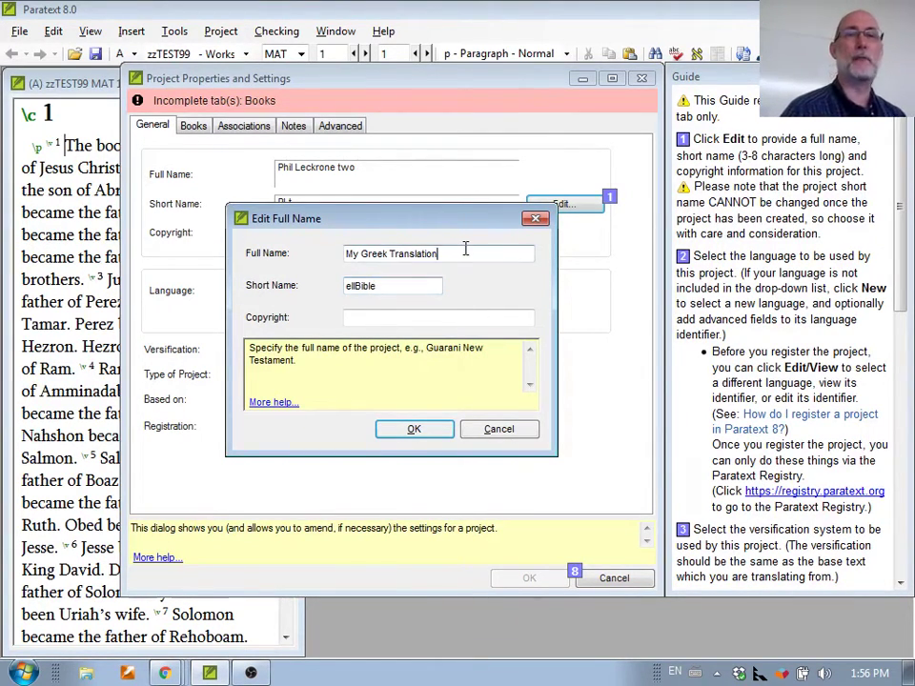
pyautogui.click(533, 254)
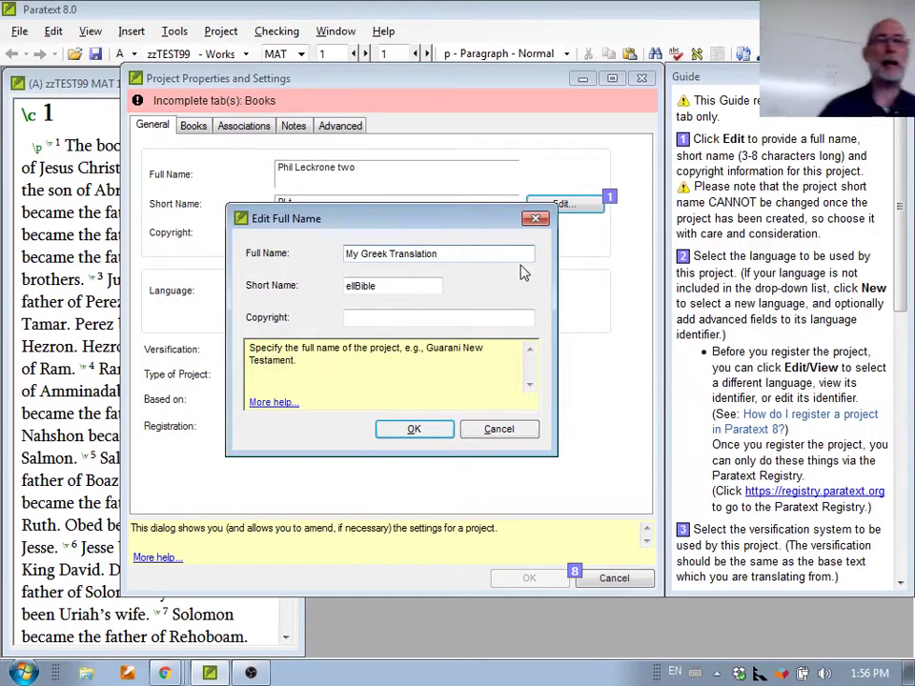
# Change the project's short name to ell_nt, after trying a hyphen as the separator following ell
pyautogui.click(387, 288)
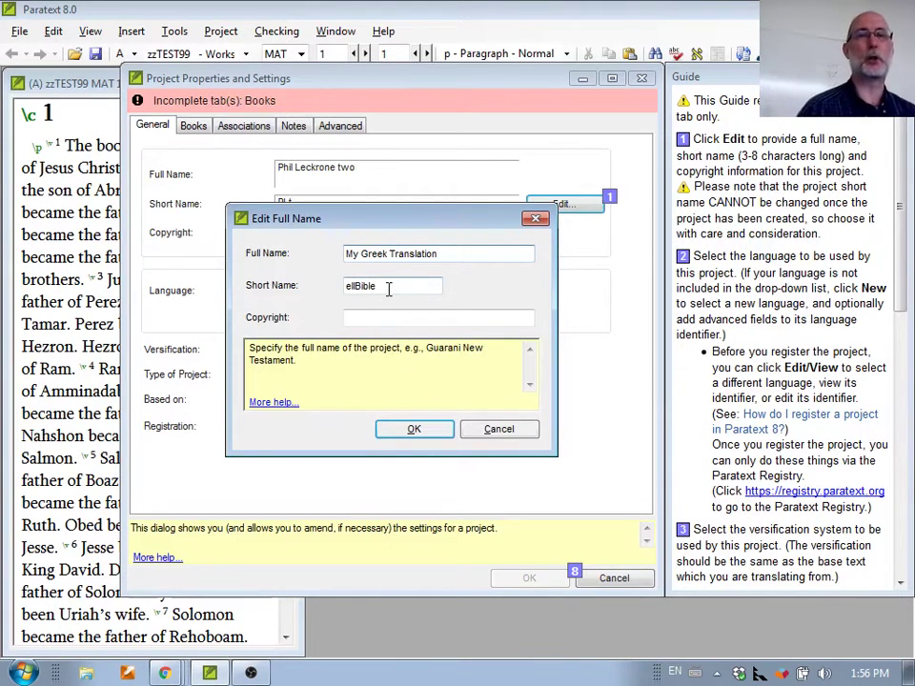
pyautogui.press('BackSpace')
pyautogui.press('BackSpace')
pyautogui.press('BackSpace')
pyautogui.press('BackSpace')
pyautogui.press('BackSpace')
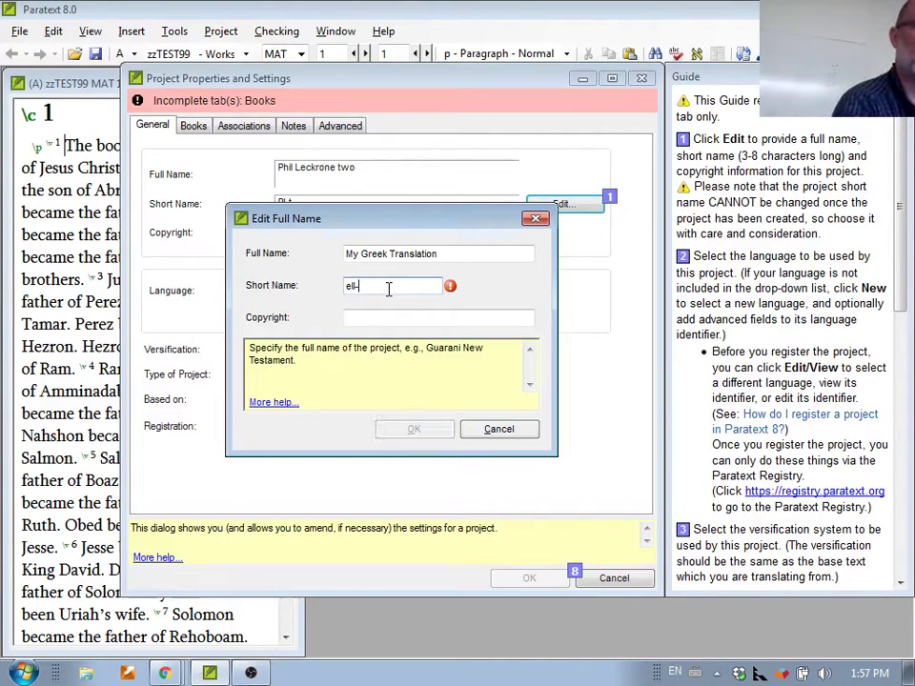
pyautogui.write('-')
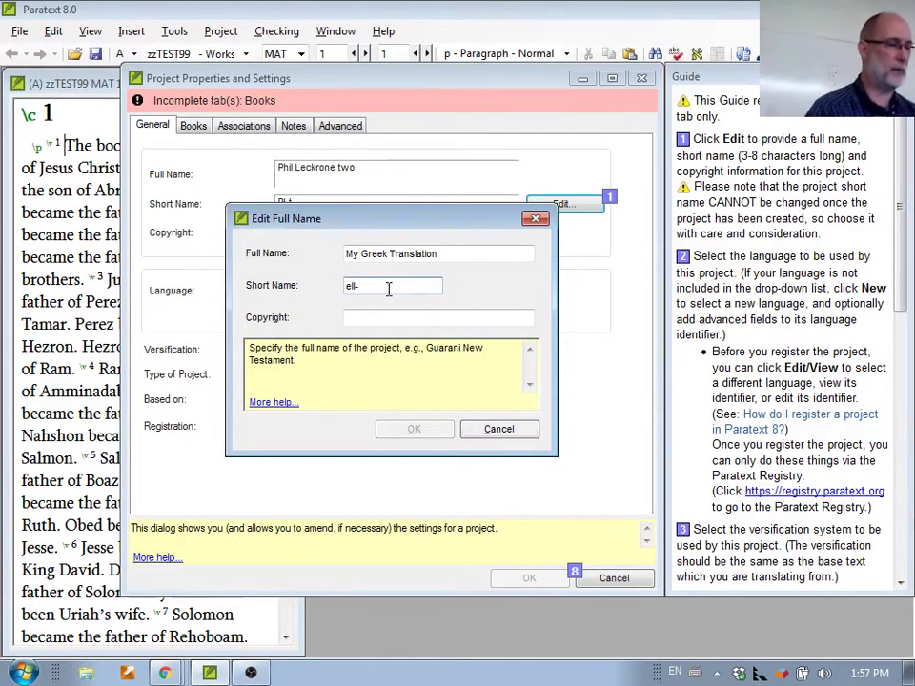
pyautogui.press('BackSpace')
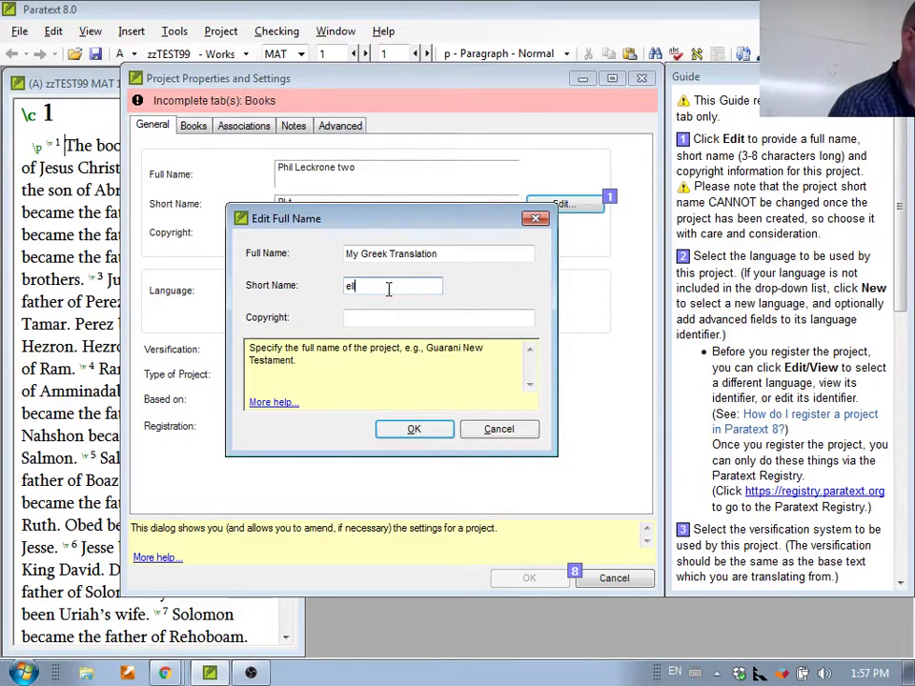
pyautogui.write('_nt')
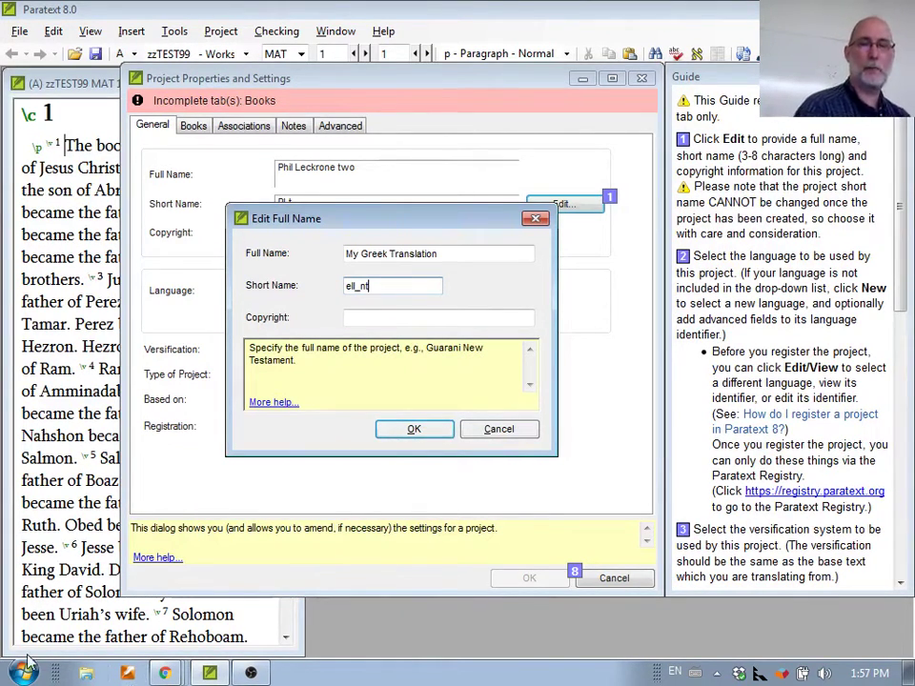
# Switch to Chrome, search Ethnologue for "Cakch", open the Kaqchikel entry, and close the page
pyautogui.click(165, 674)
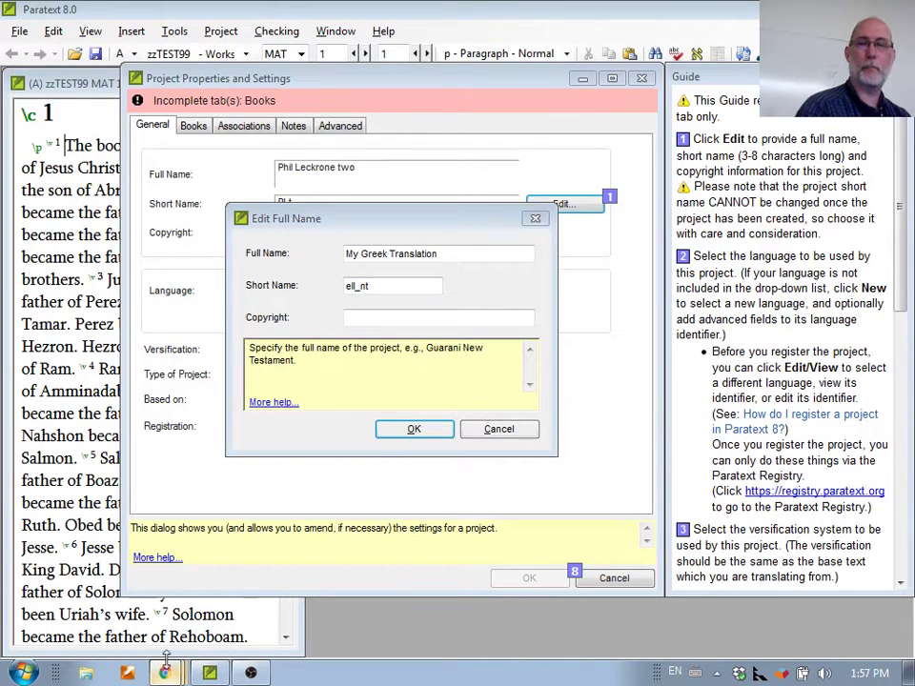
pyautogui.click(165, 674)
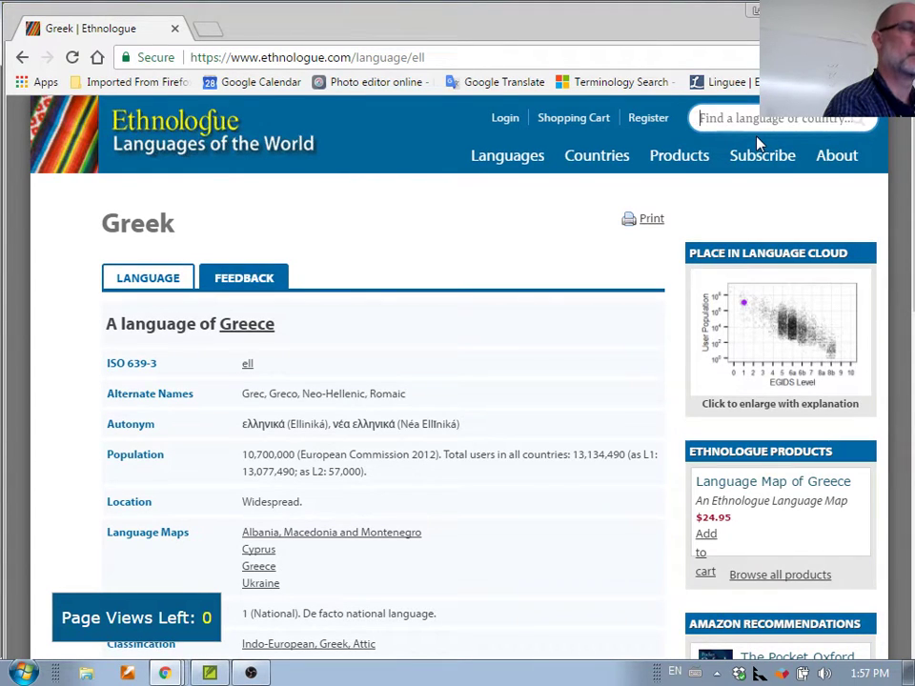
pyautogui.write('Cakchi')
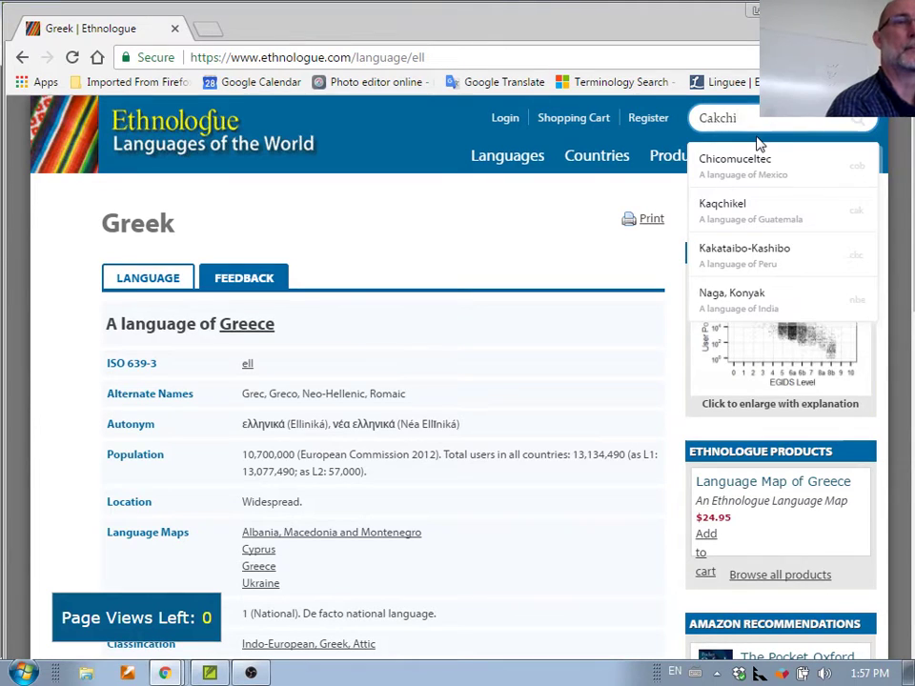
pyautogui.press('BackSpace')
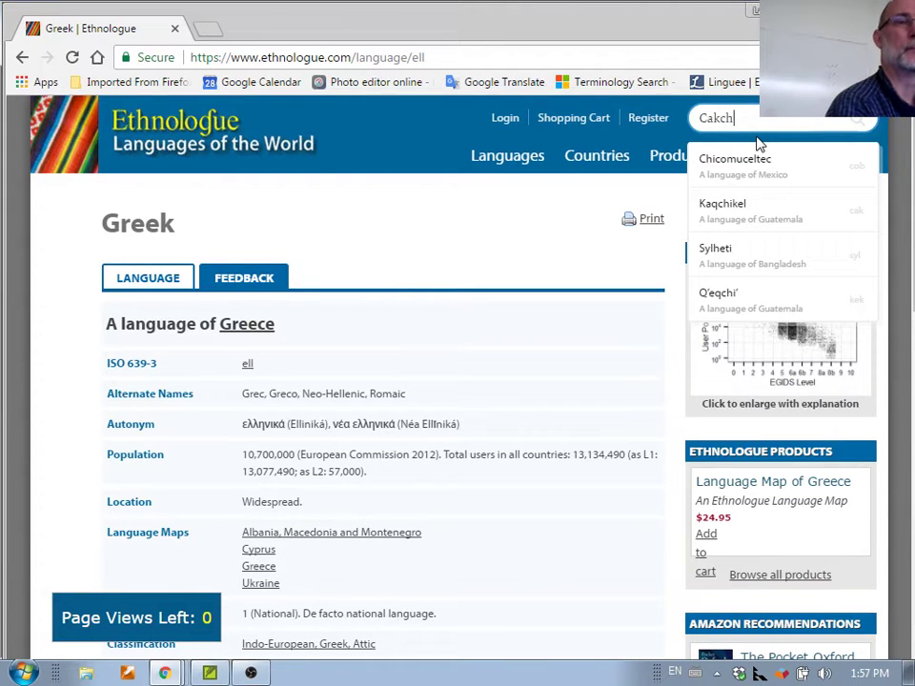
pyautogui.click(724, 212)
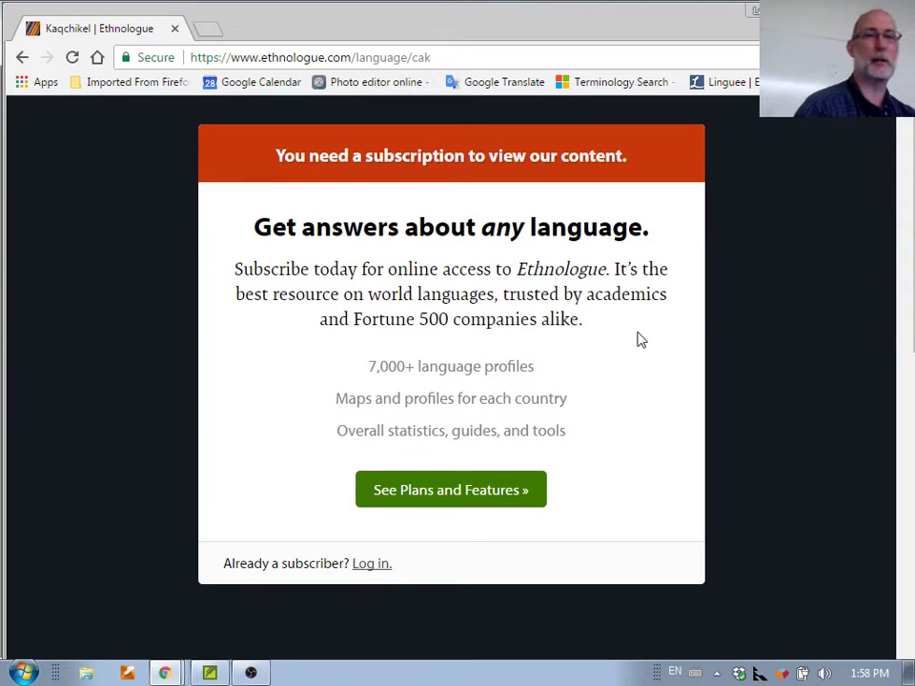
pyautogui.click(175, 30)
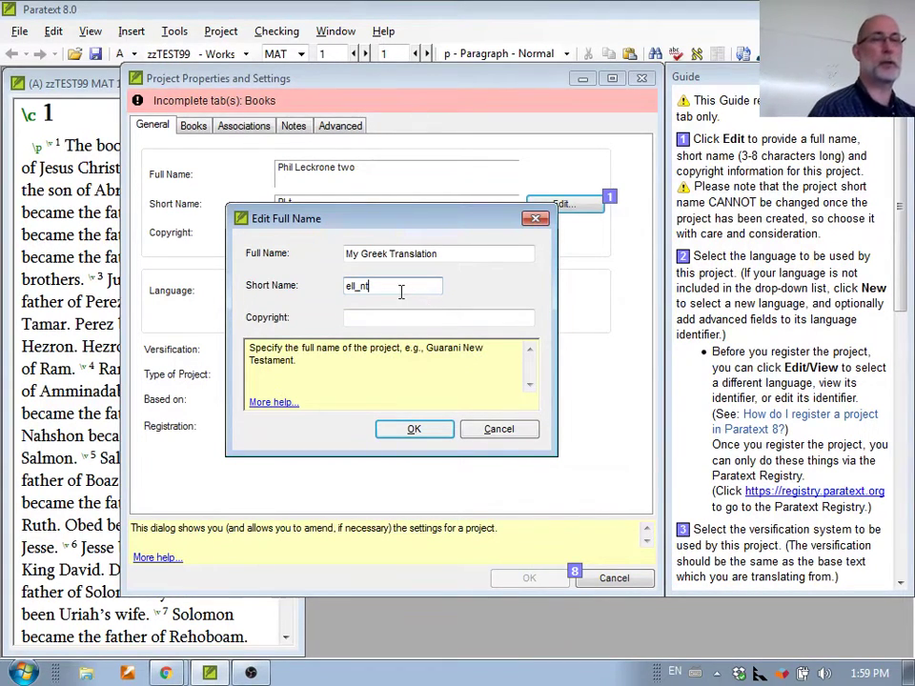
# Confirm the project's full and short names, and view the available languages while keeping GREEK (grc) selected
pyautogui.click(433, 434)
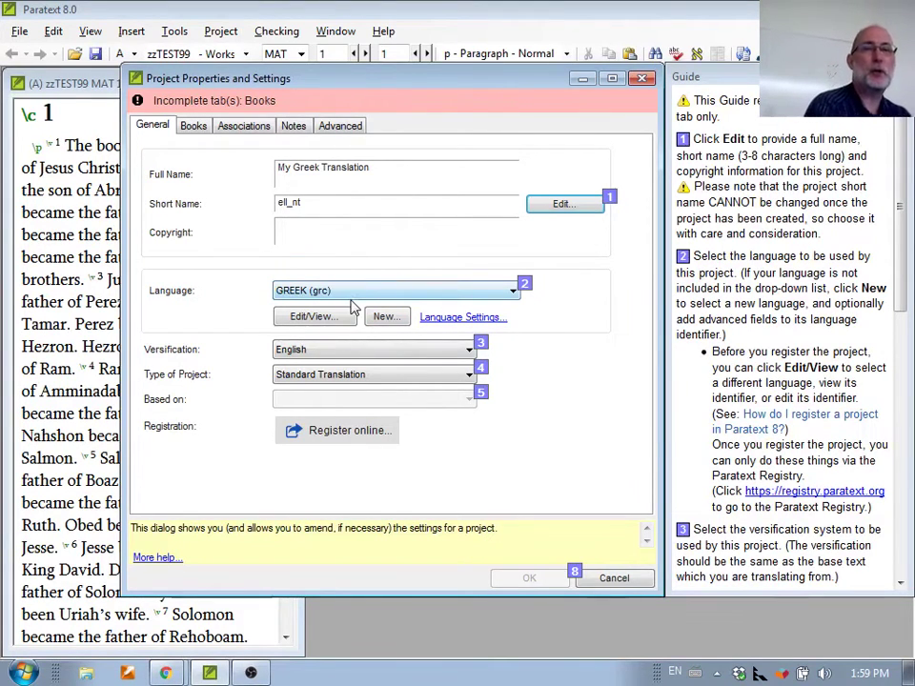
pyautogui.click(491, 294)
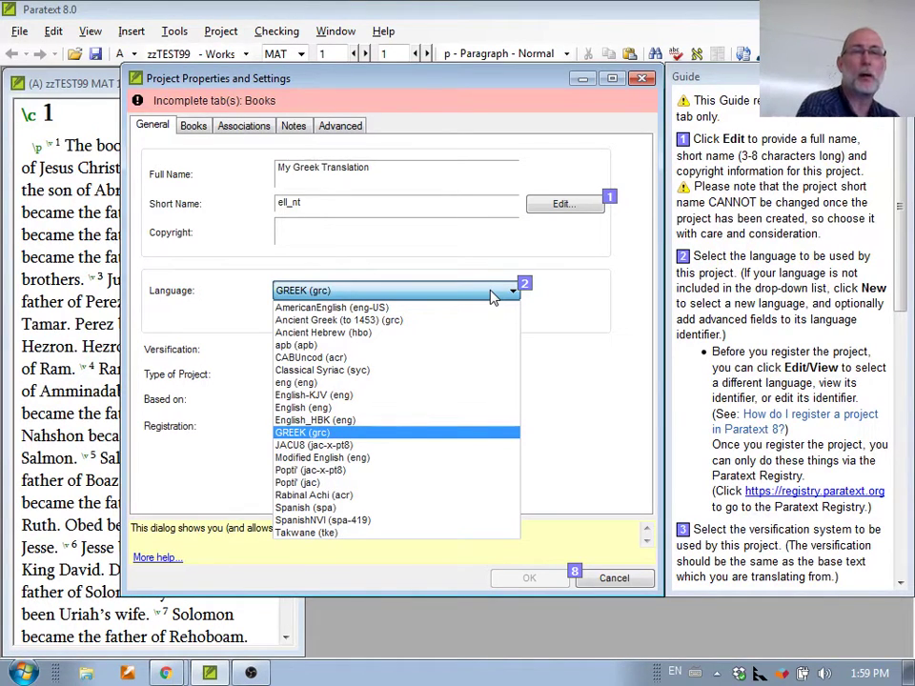
pyautogui.click(604, 292)
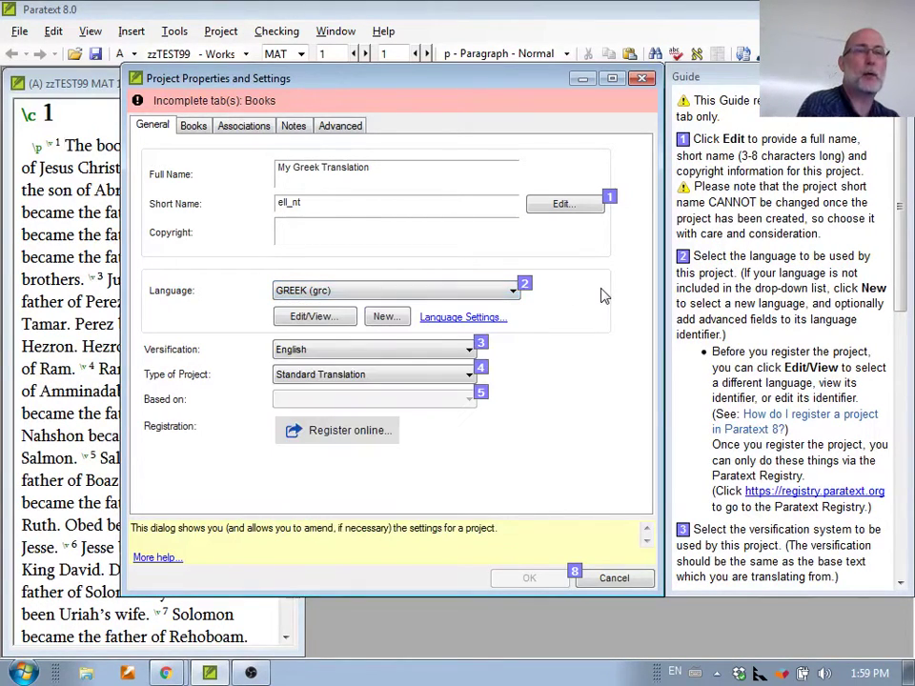
# Start a new language identifier, search for "yans", and choose Yansi (yns)
pyautogui.click(384, 317)
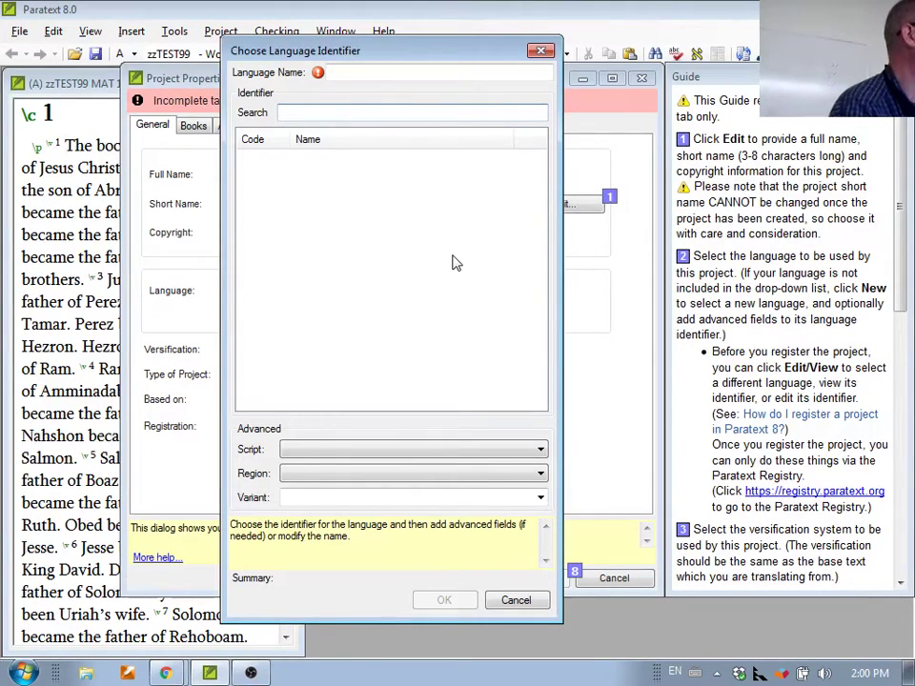
pyautogui.write('yans')
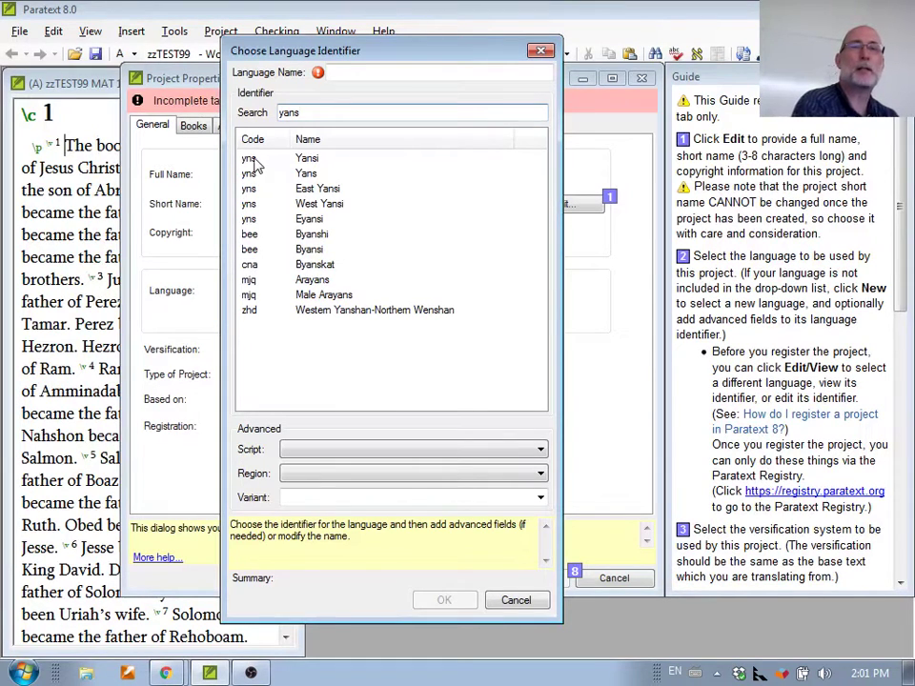
pyautogui.click(254, 158)
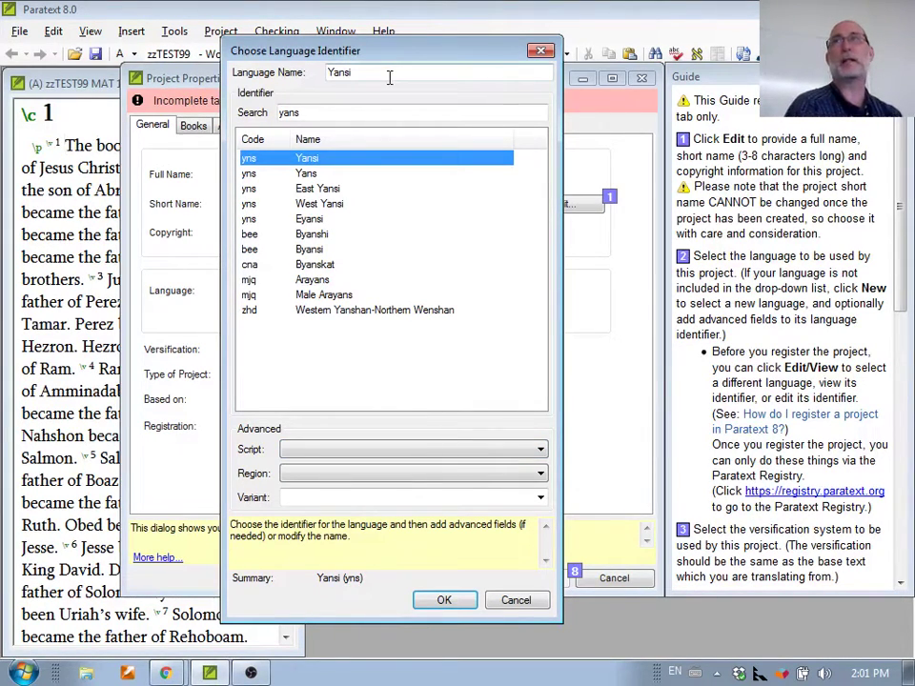
# Examine the script, region and variant options available for the Yansi identifier
pyautogui.click(405, 455)
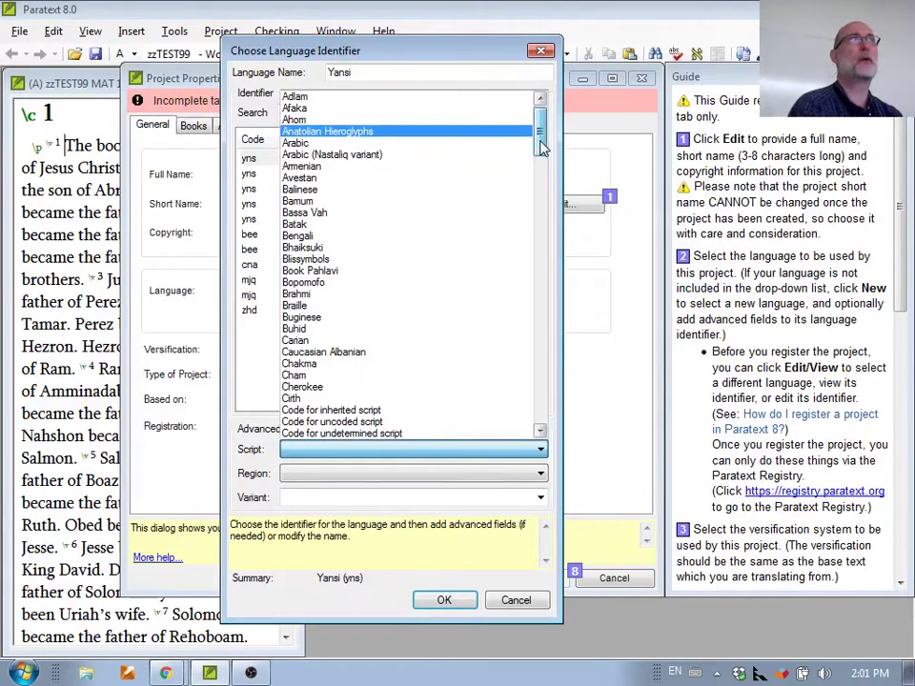
pyautogui.moveTo(540, 141); pyautogui.dragTo(541, 156)
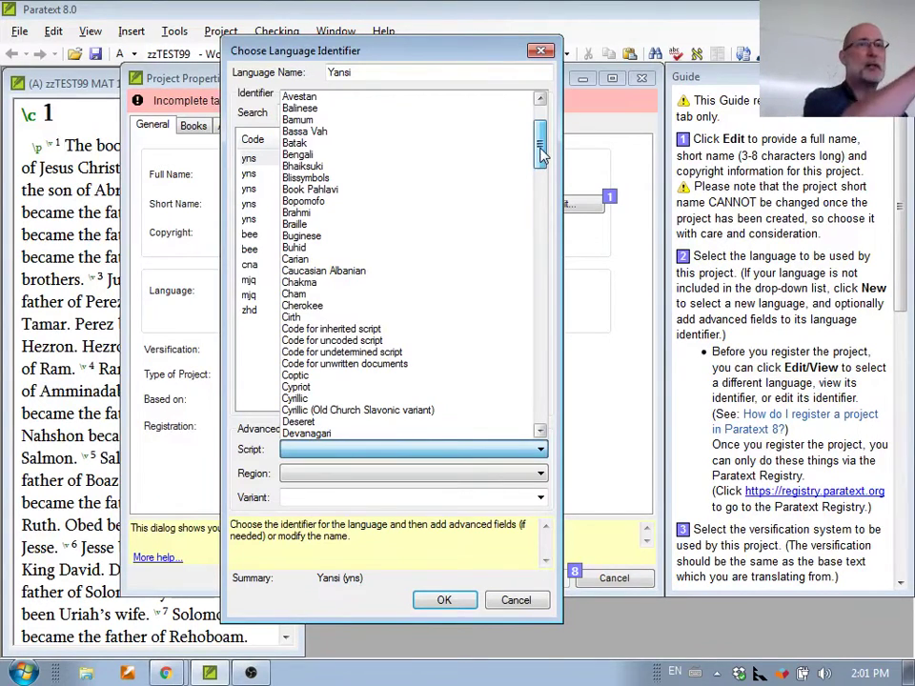
pyautogui.moveTo(540, 153); pyautogui.dragTo(540, 124)
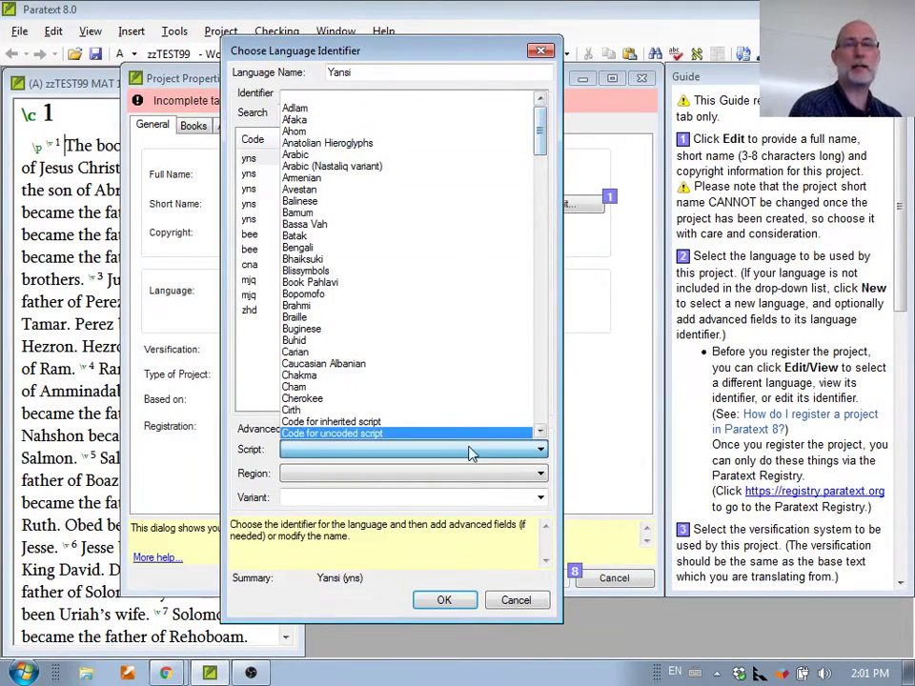
pyautogui.click(486, 474)
pyautogui.click(489, 475)
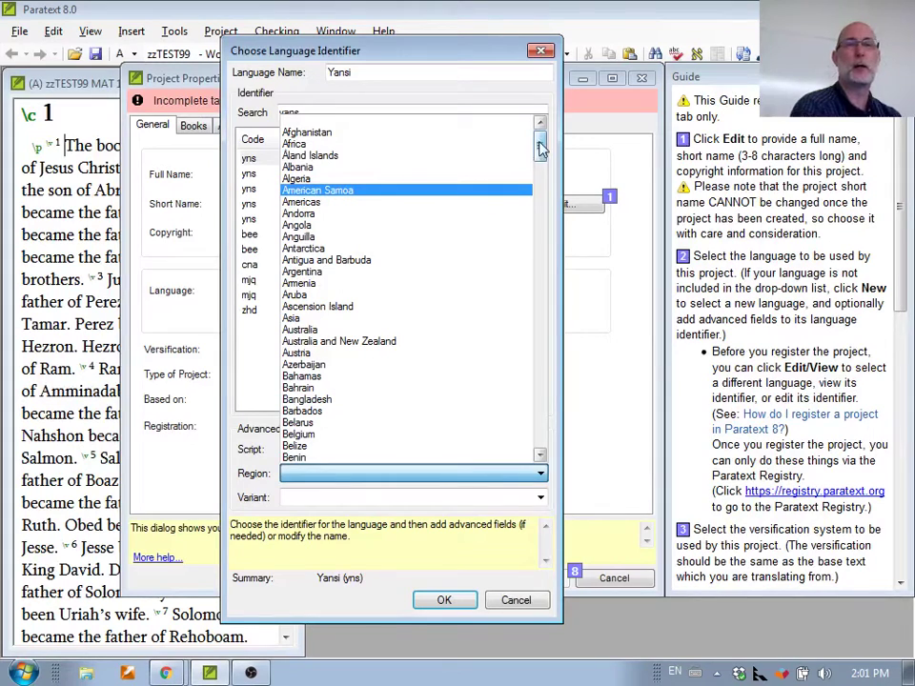
pyautogui.moveTo(540, 145); pyautogui.dragTo(539, 218)
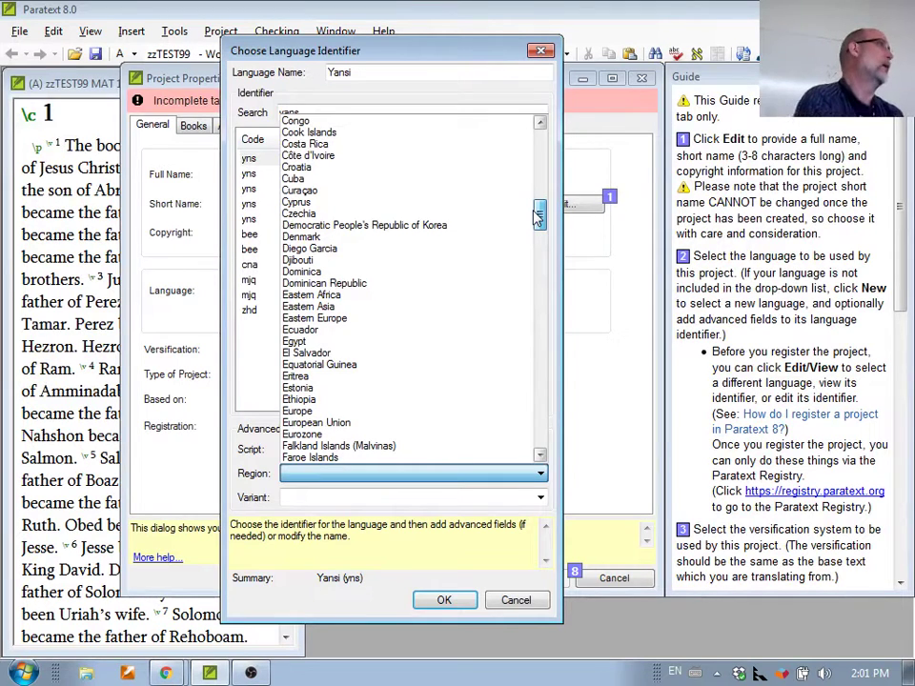
pyautogui.moveTo(539, 218); pyautogui.dragTo(538, 153)
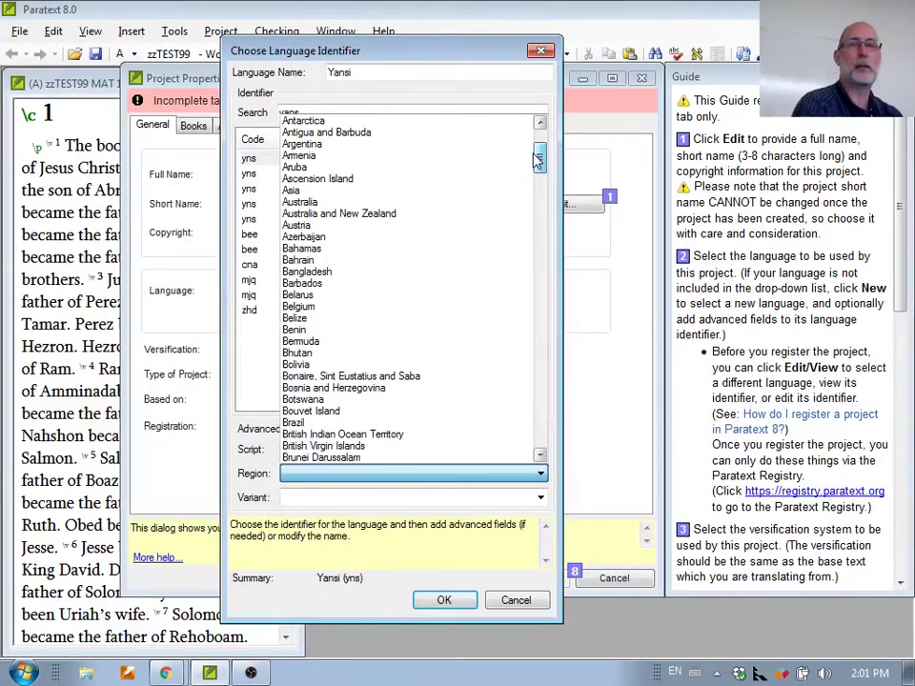
pyautogui.click(272, 472)
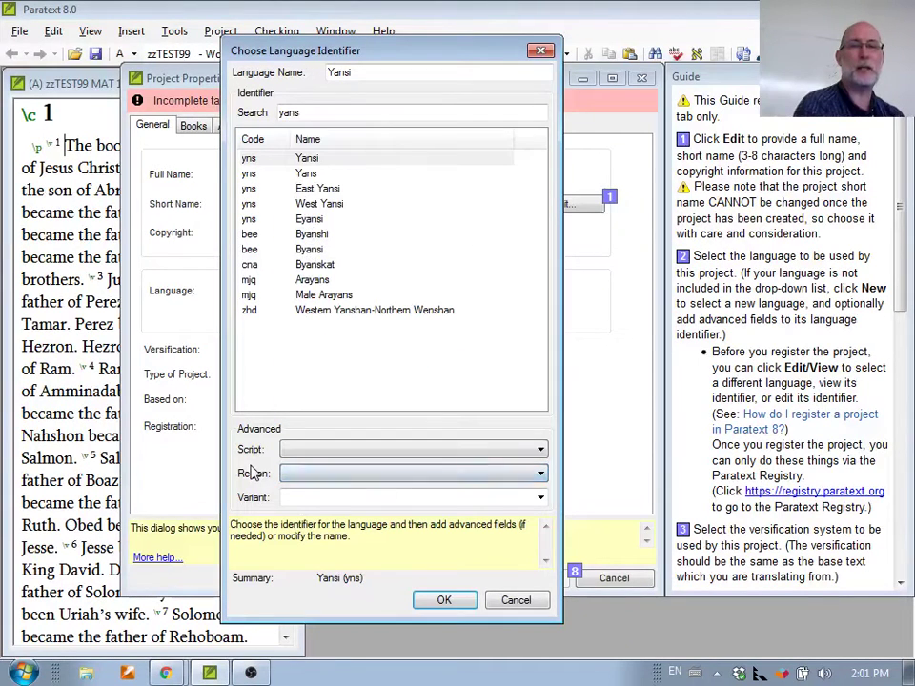
pyautogui.click(540, 497)
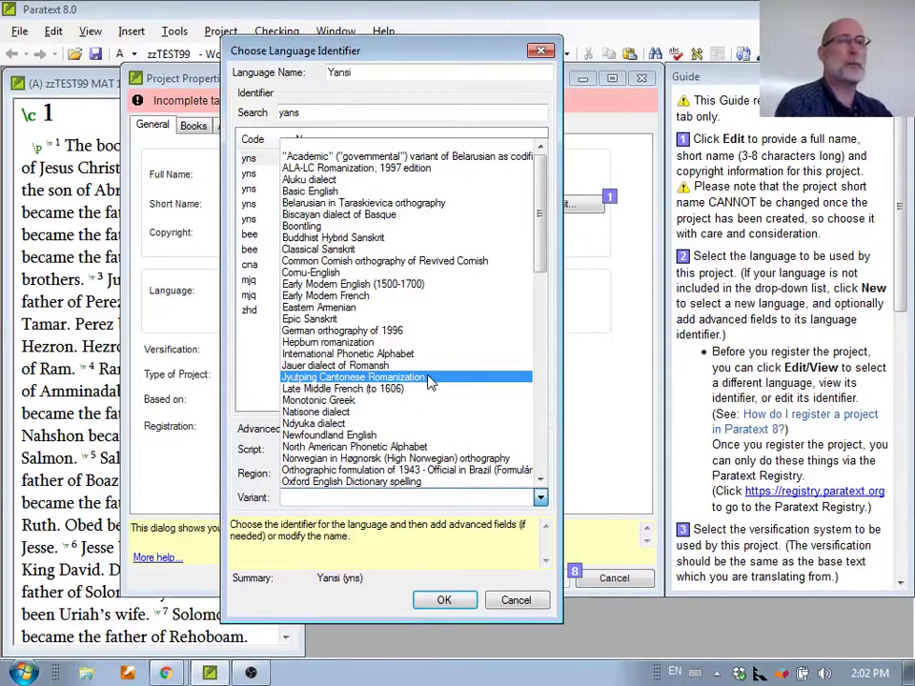
# Enter import as the Yansi identifier's variant and check the script options again
pyautogui.click(400, 496)
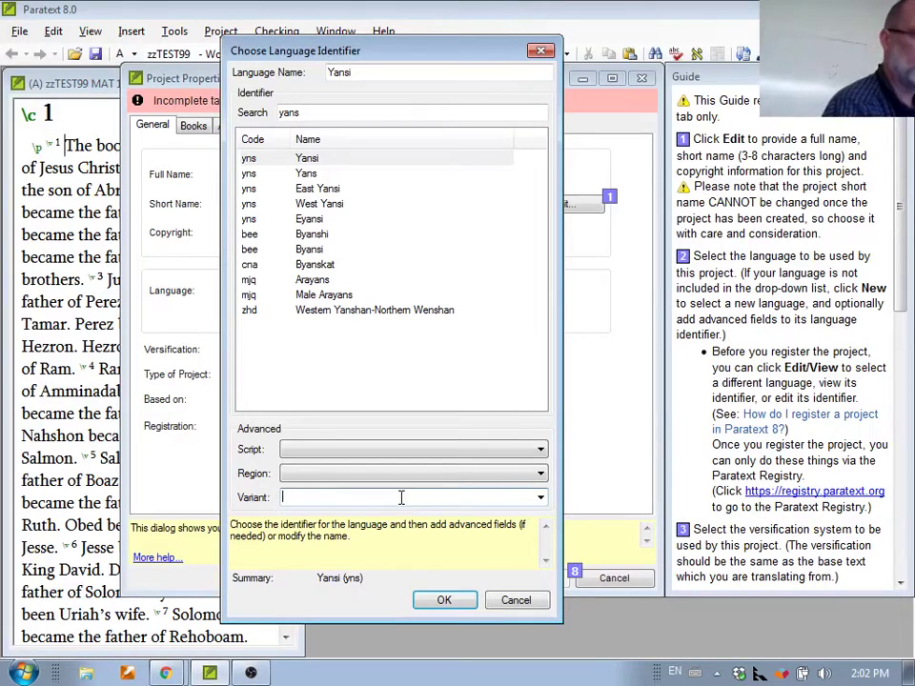
pyautogui.write('import')
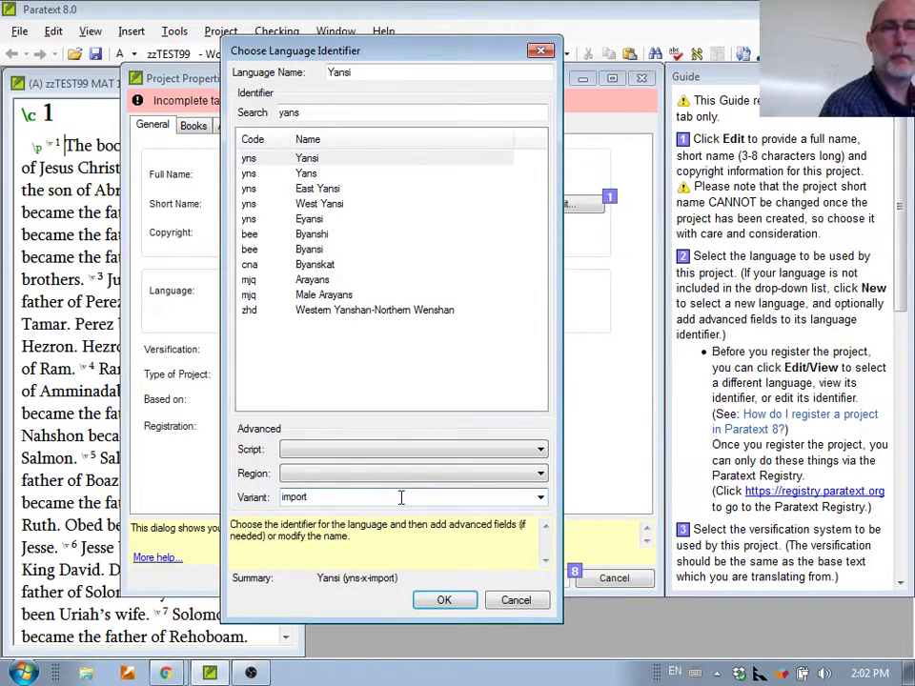
pyautogui.click(325, 452)
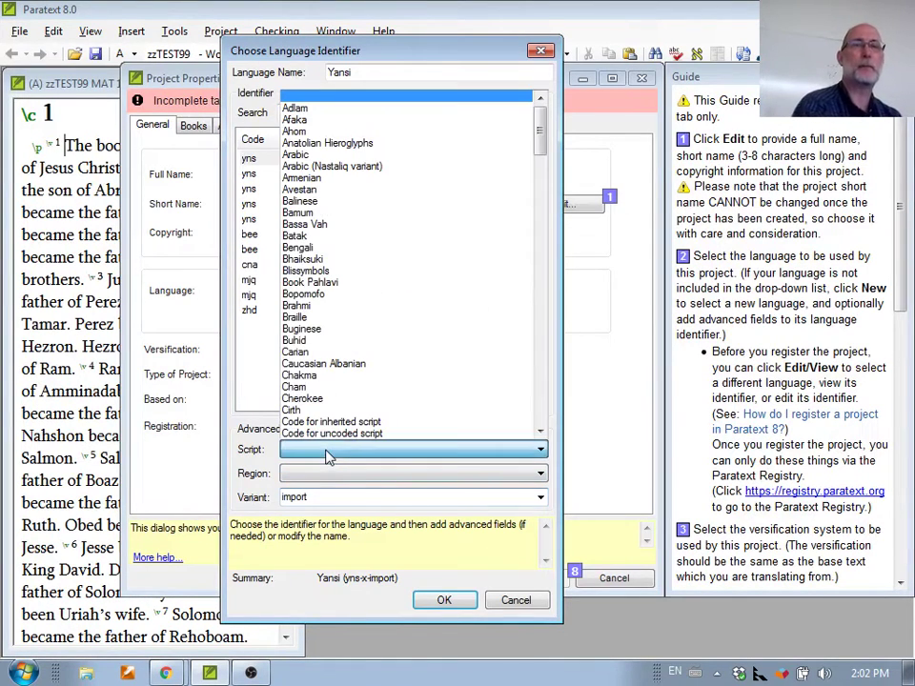
pyautogui.click(371, 615)
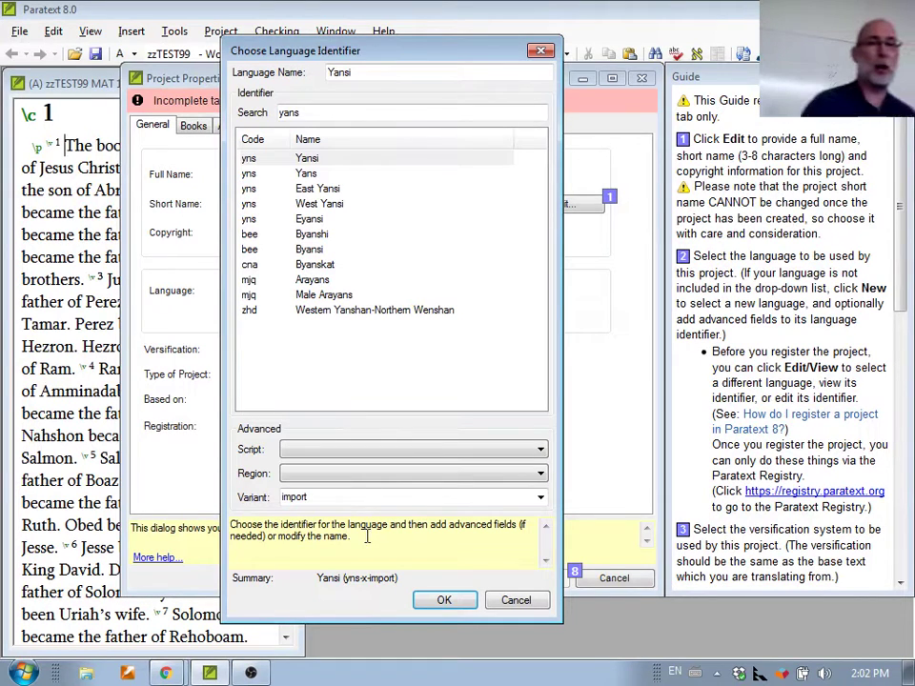
# Set the Yansi identifier's script to Bopomofo, region to Barbados and variant to Jyutping Cantonese Romanization
pyautogui.click(388, 450)
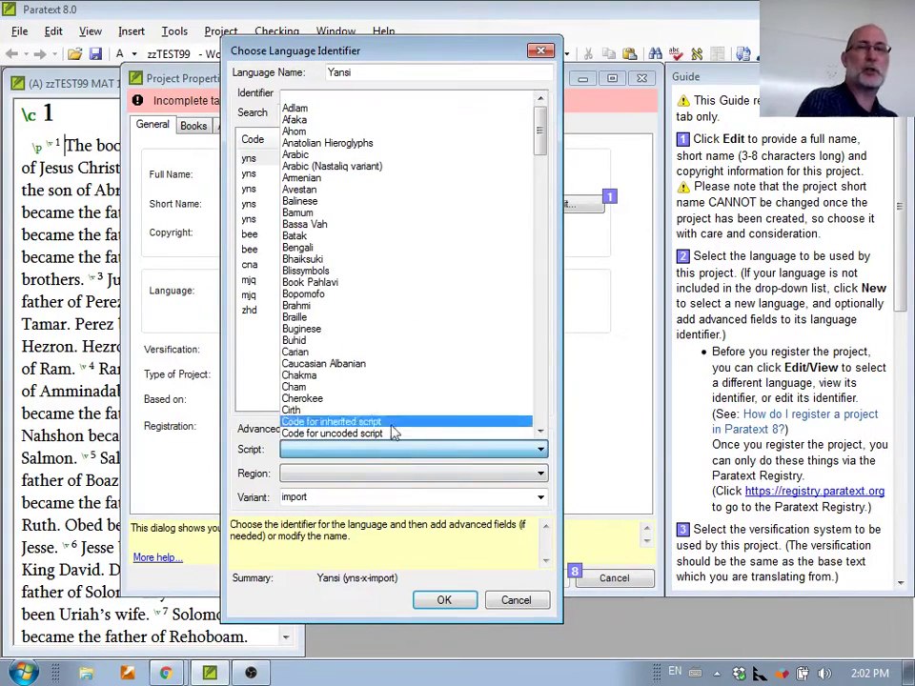
pyautogui.click(341, 295)
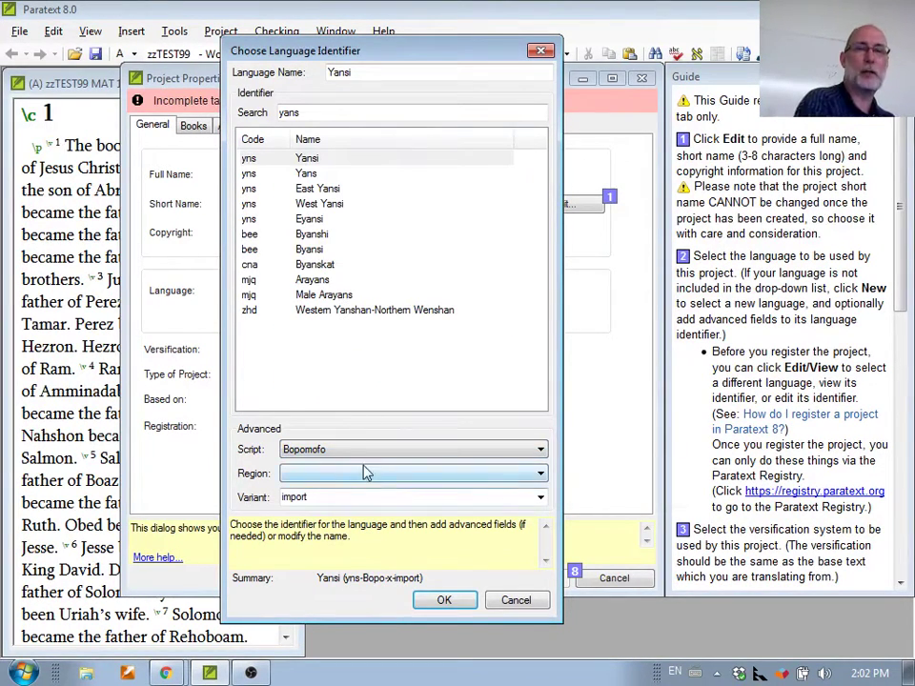
pyautogui.click(368, 473)
pyautogui.click(341, 410)
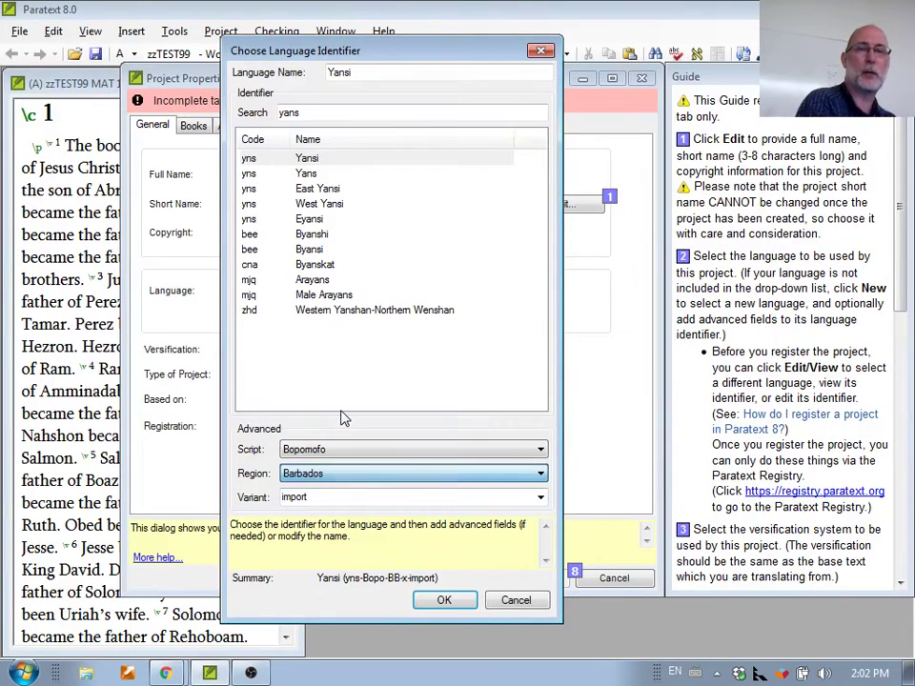
pyautogui.click(367, 493)
pyautogui.click(540, 497)
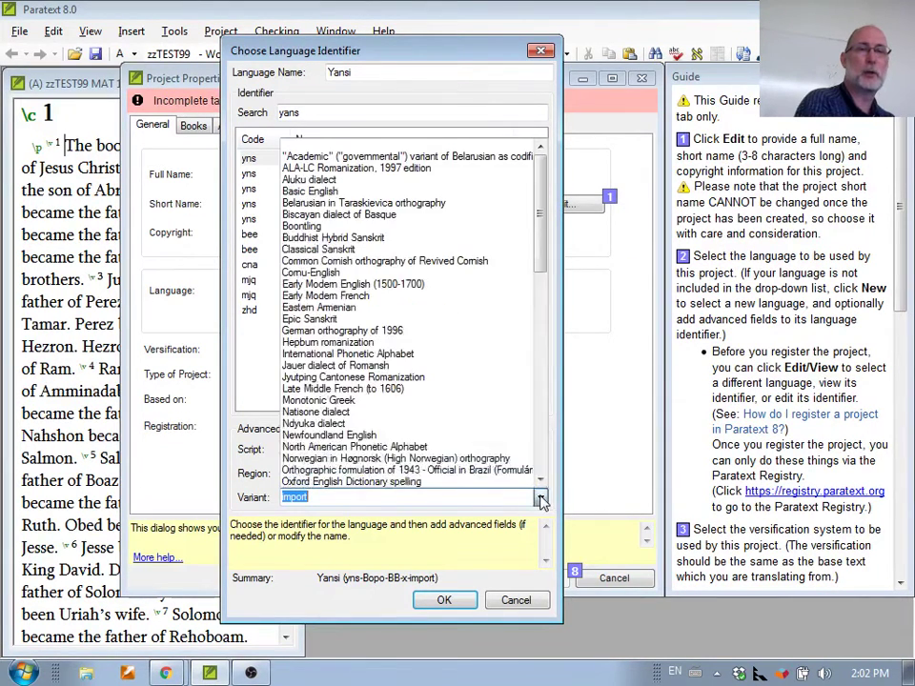
pyautogui.click(400, 377)
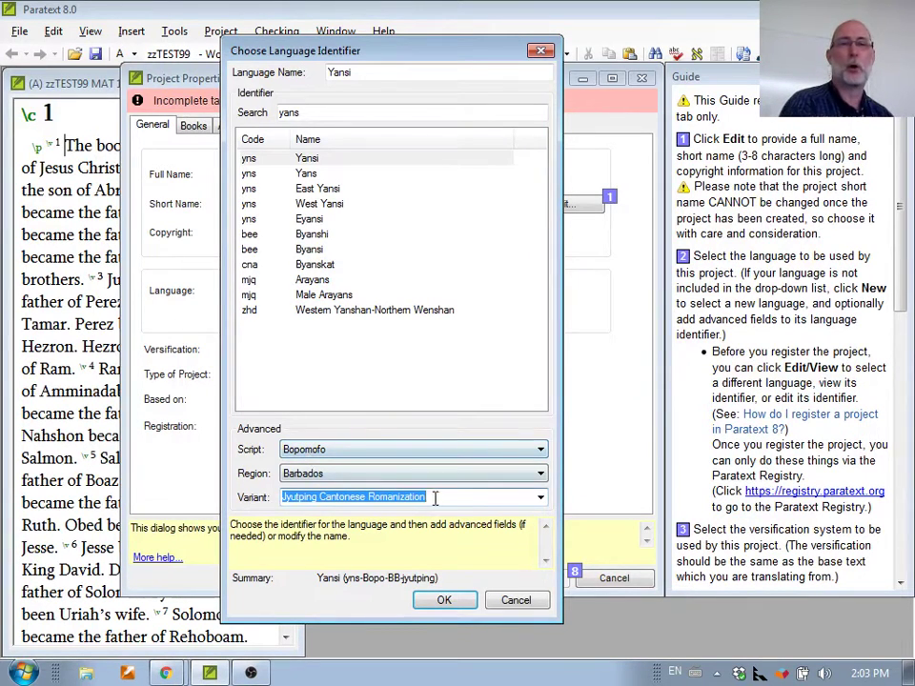
# Clear the script and region from the Yansi identifier by choosing the blank entries
pyautogui.click(517, 451)
pyautogui.scroll(6, 379, 331)
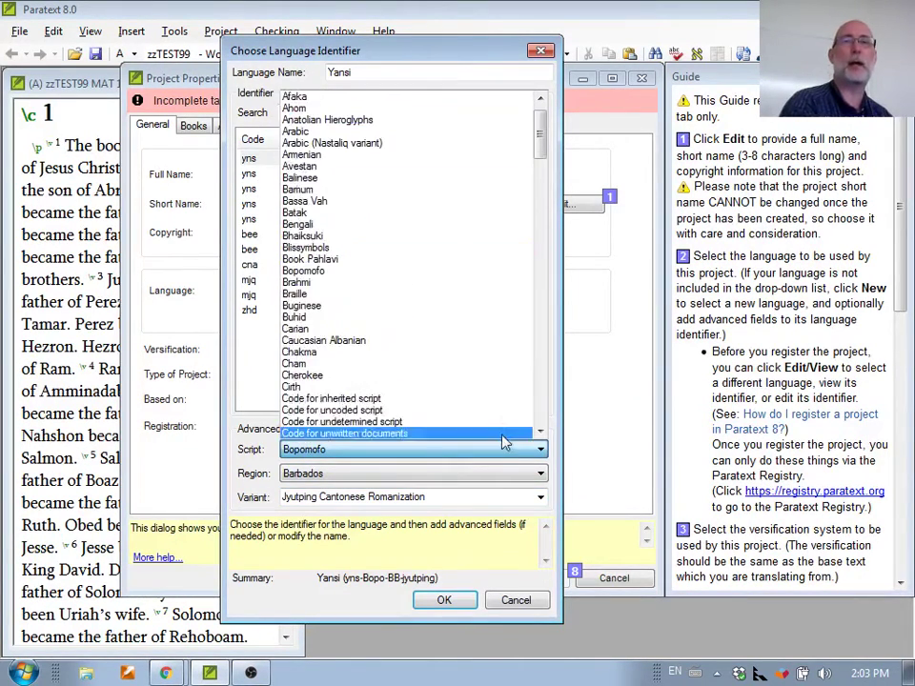
pyautogui.click(321, 97)
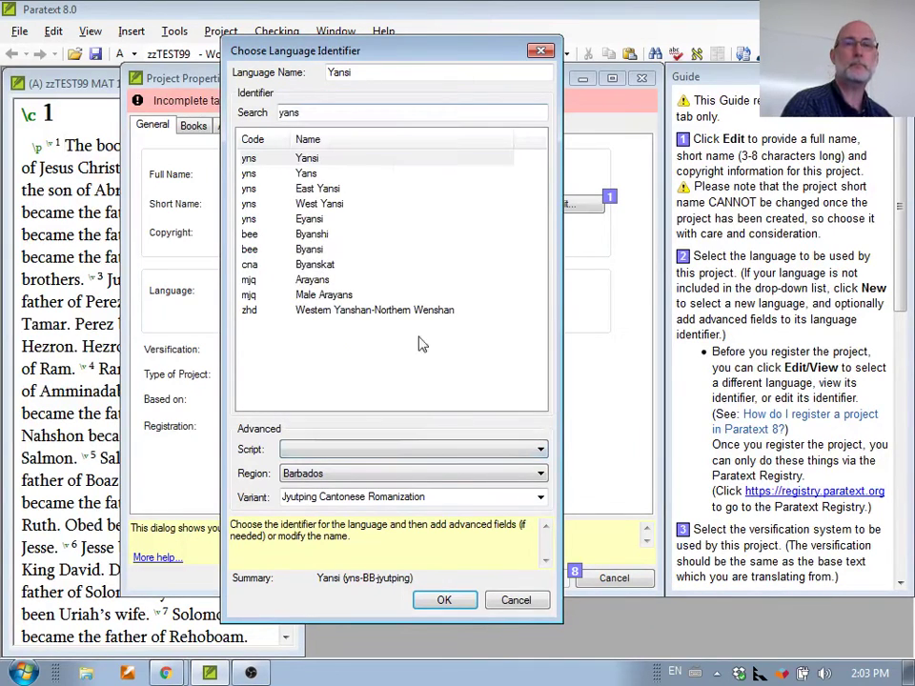
pyautogui.click(401, 474)
pyautogui.scroll(8, 352, 167)
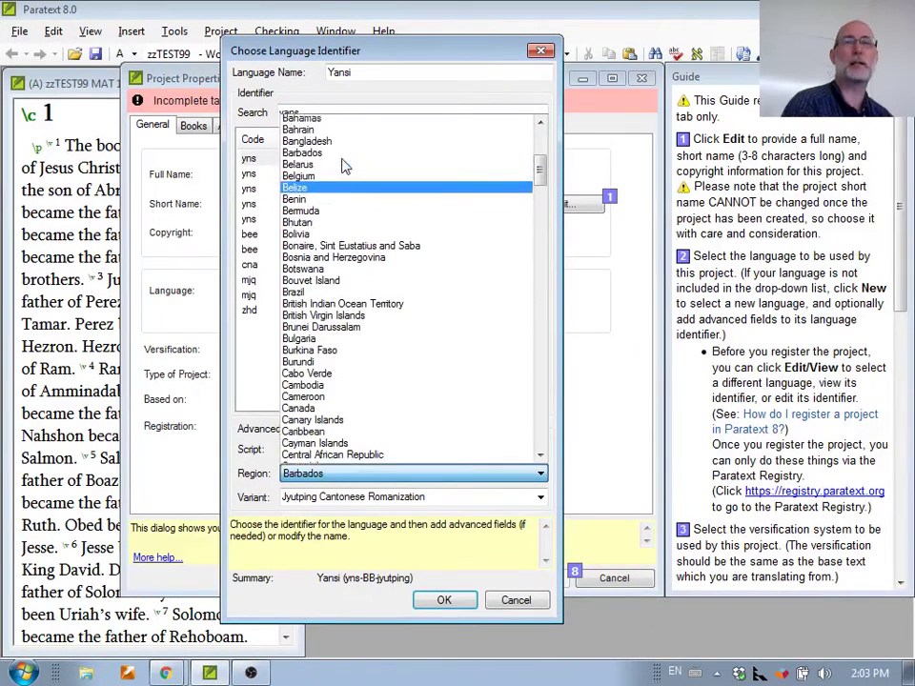
pyautogui.scroll(1, 352, 166)
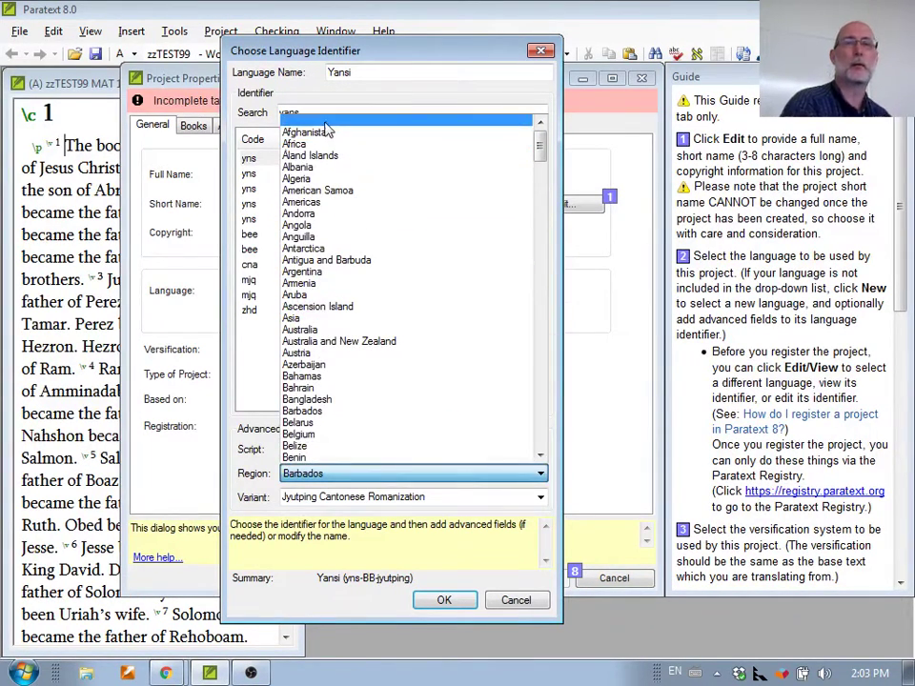
pyautogui.click(314, 121)
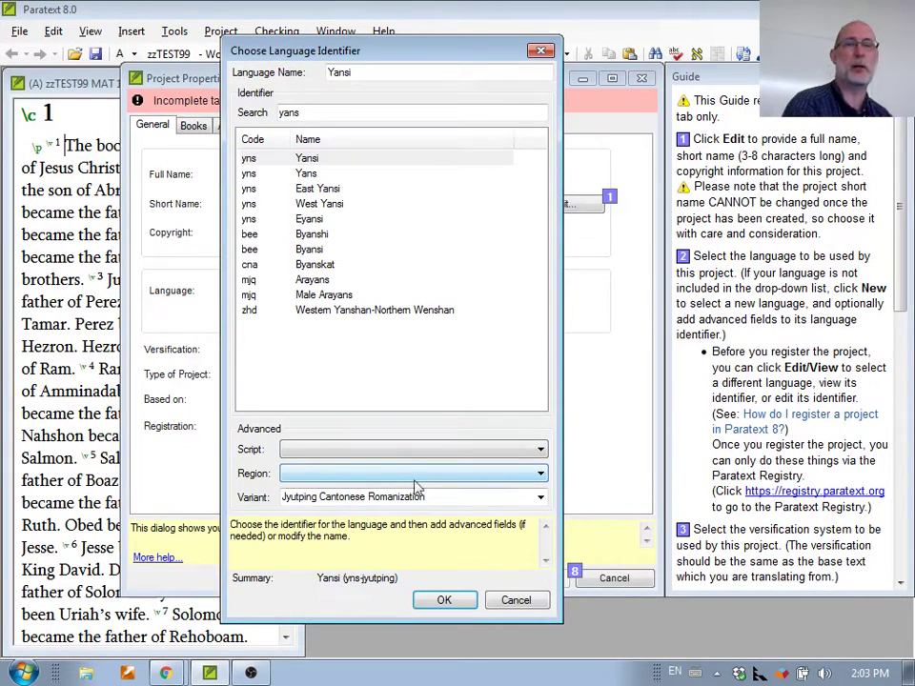
# Replace the Yansi identifier's variant with Imp and accept it as the project's language
pyautogui.click(447, 497)
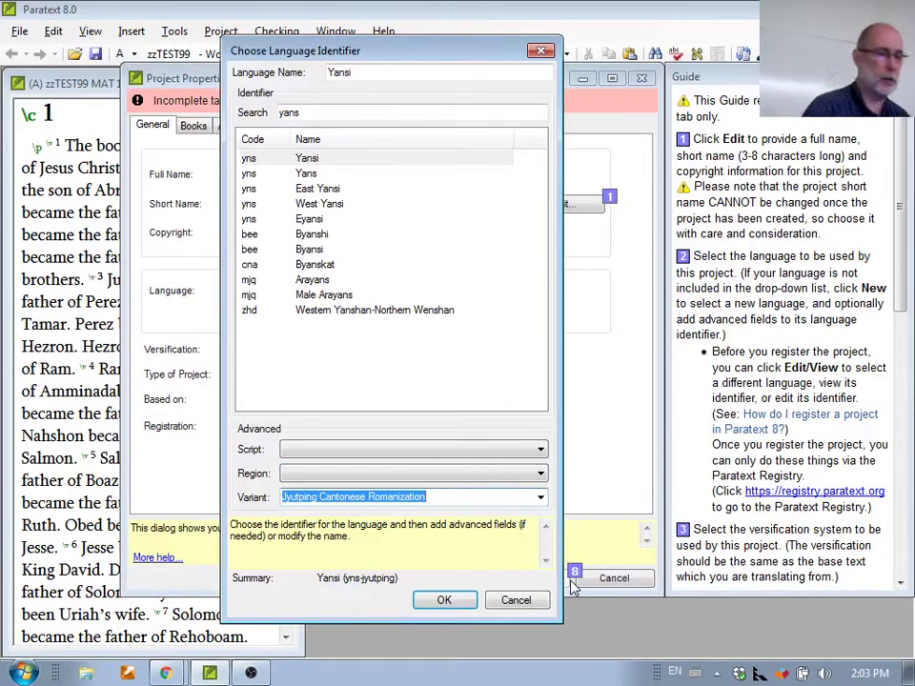
pyautogui.write('Imp')
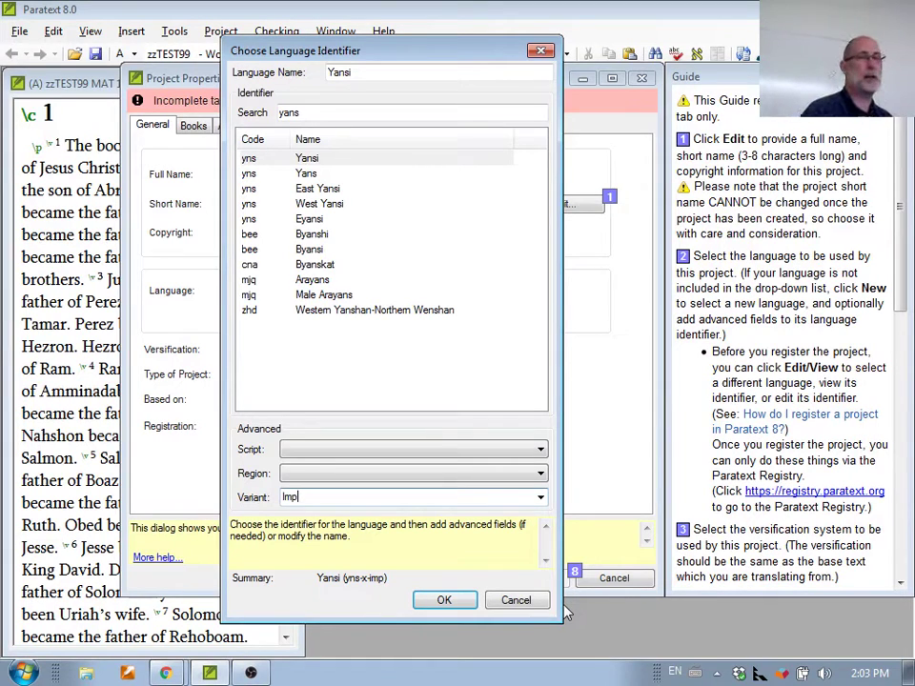
pyautogui.click(454, 602)
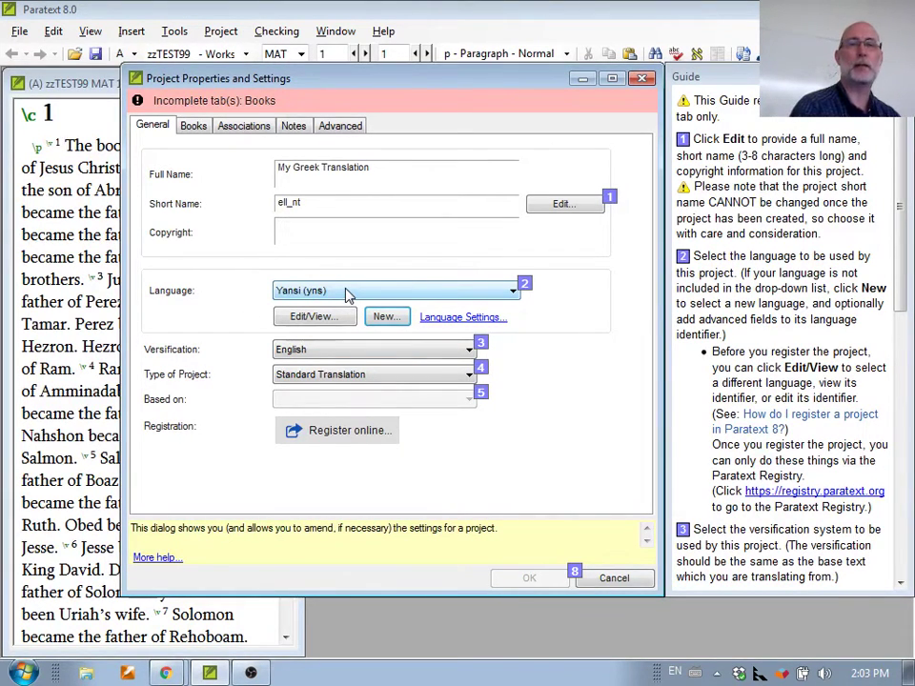
# Check the project's language choices, reopen the Yansi identifier, rename the language Yansi-IMP, and confirm
pyautogui.click(384, 293)
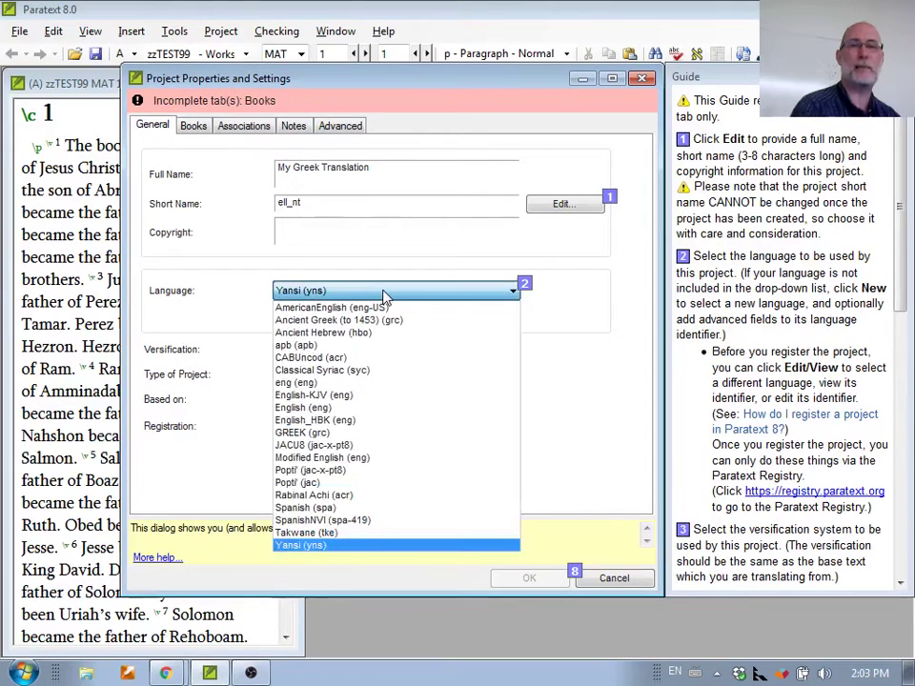
pyautogui.click(384, 292)
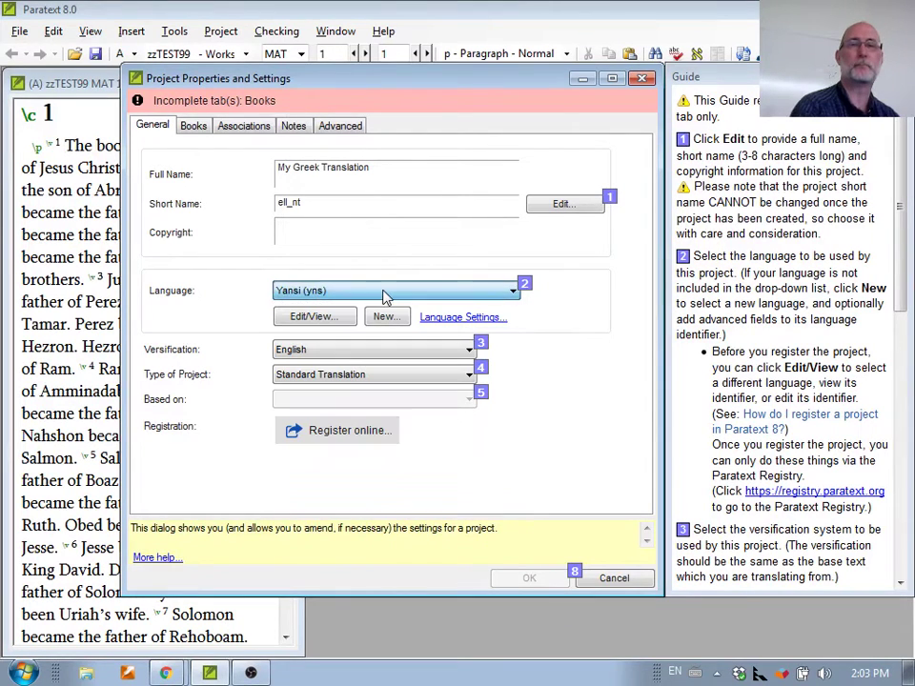
pyautogui.click(317, 322)
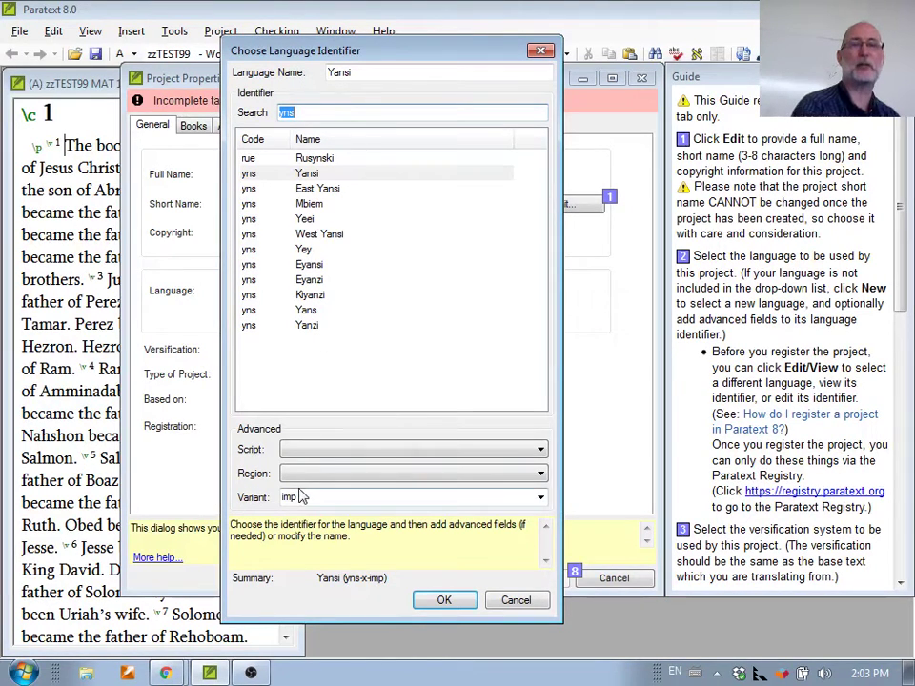
pyautogui.click(377, 72)
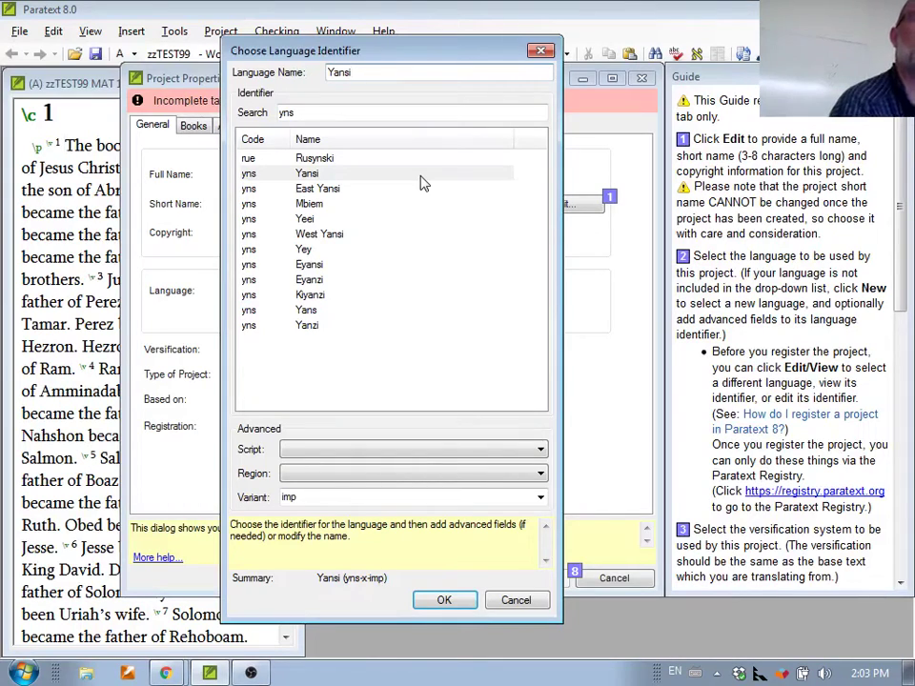
pyautogui.write('-IMP')
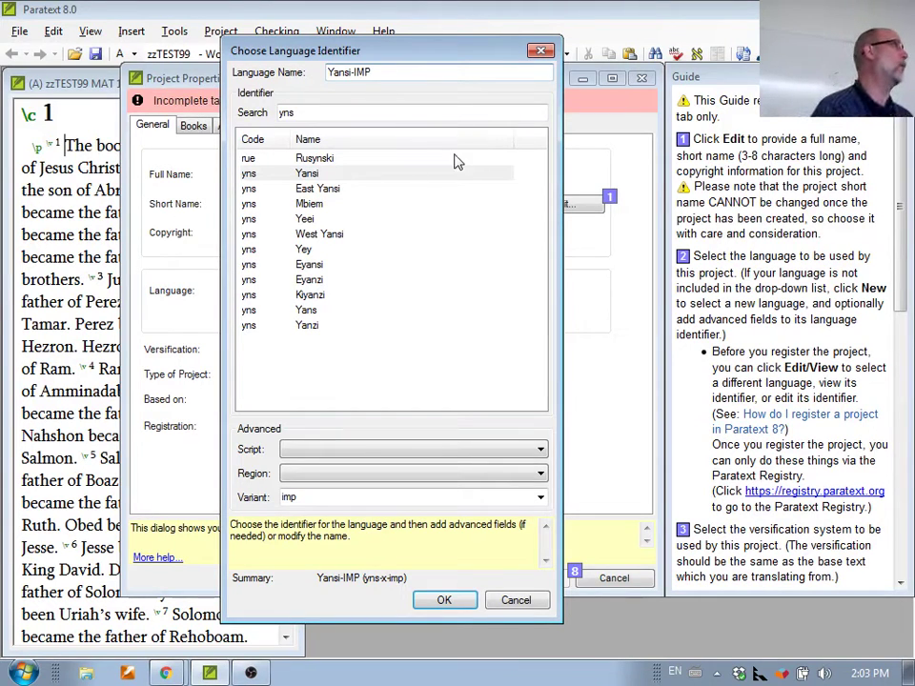
pyautogui.click(446, 600)
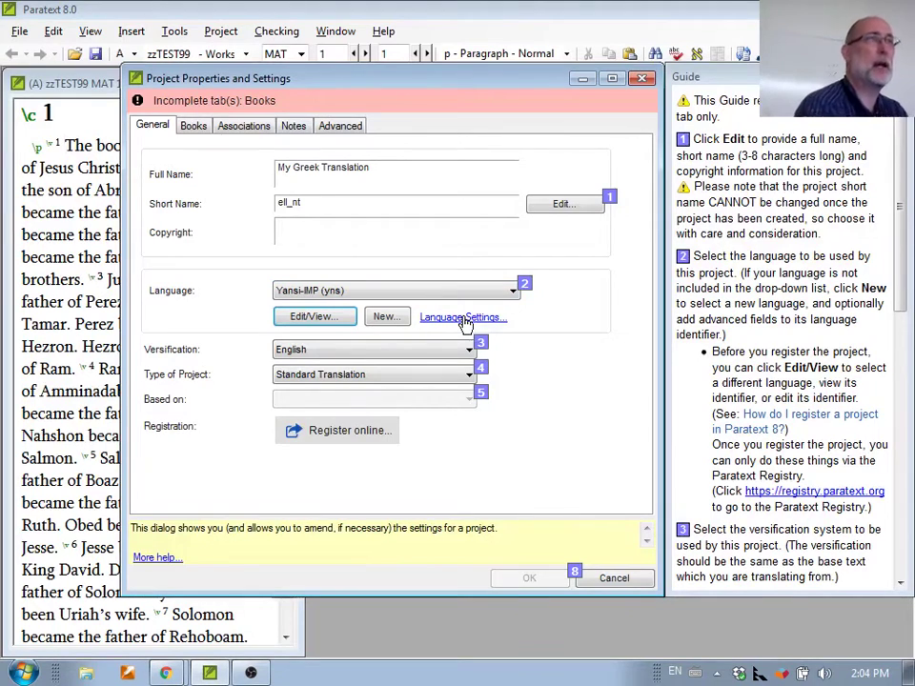
# Check the available versification choices and try Back Translation as the project type
pyautogui.click(320, 354)
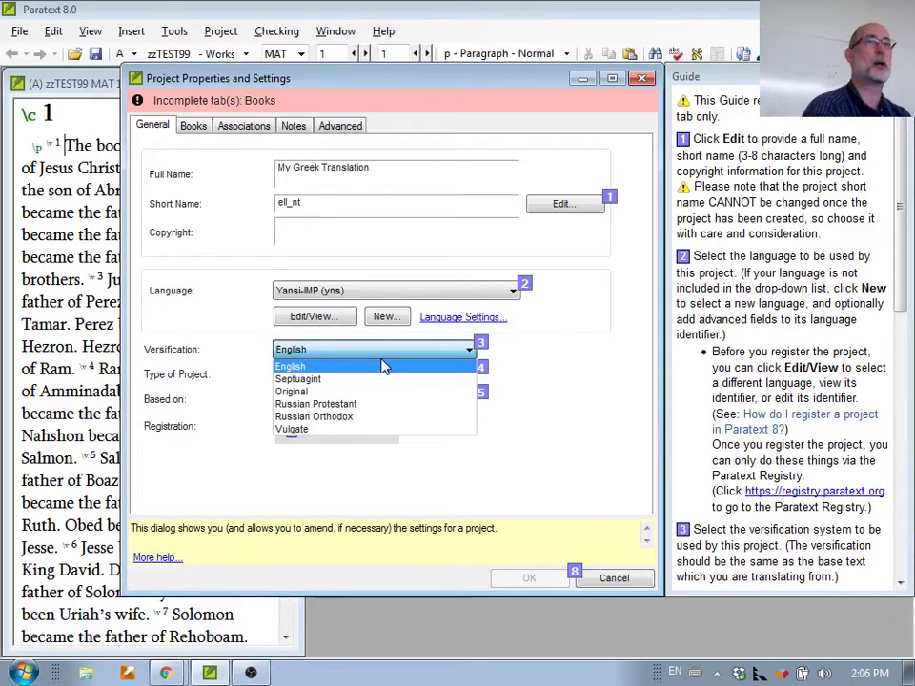
pyautogui.click(537, 368)
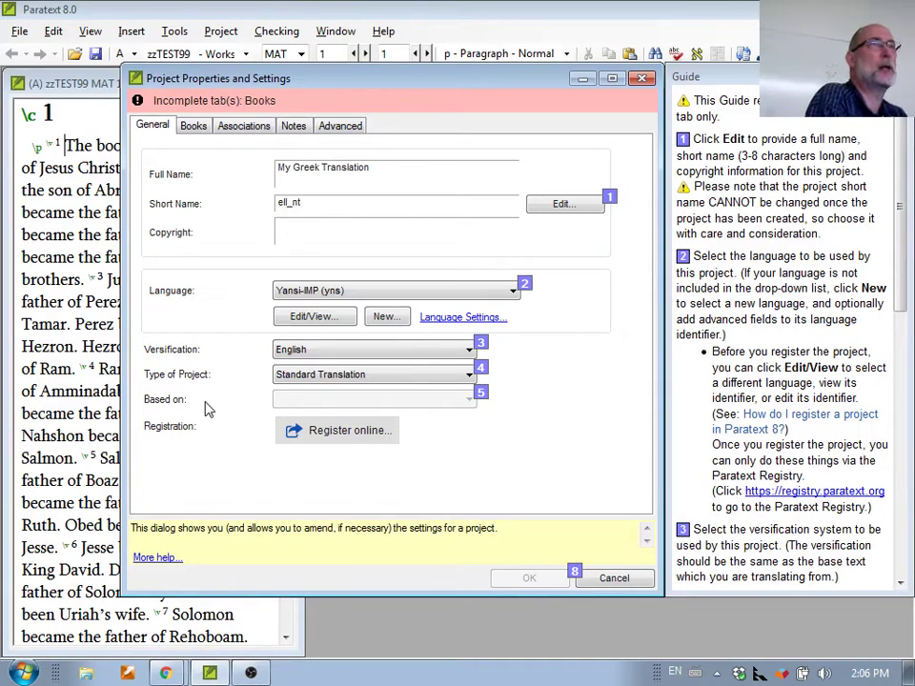
pyautogui.click(320, 382)
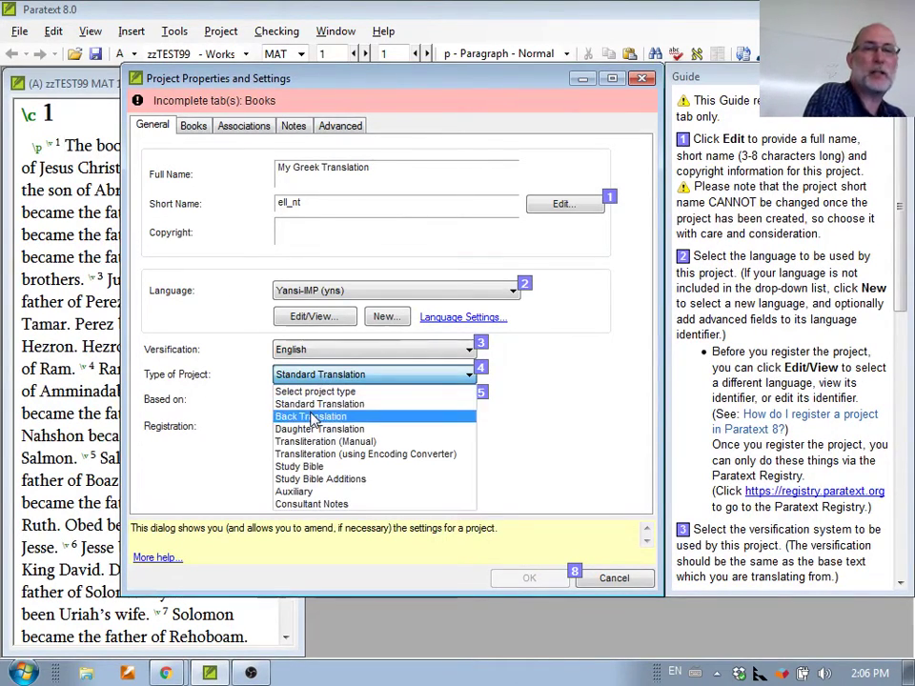
pyautogui.click(310, 418)
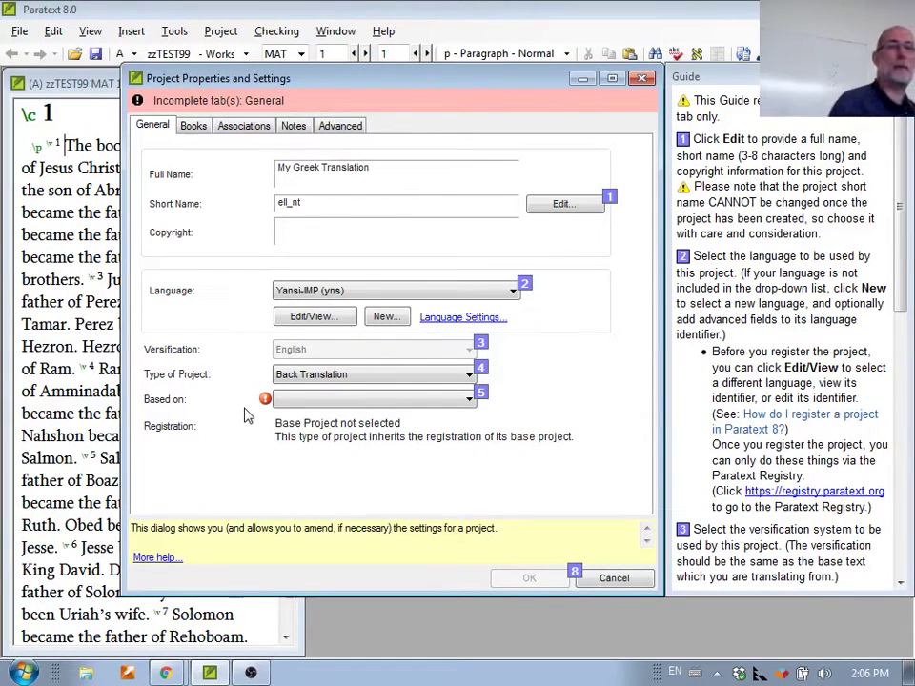
# Try Daughter Translation as the project type and restore it to Standard Translation
pyautogui.click(307, 374)
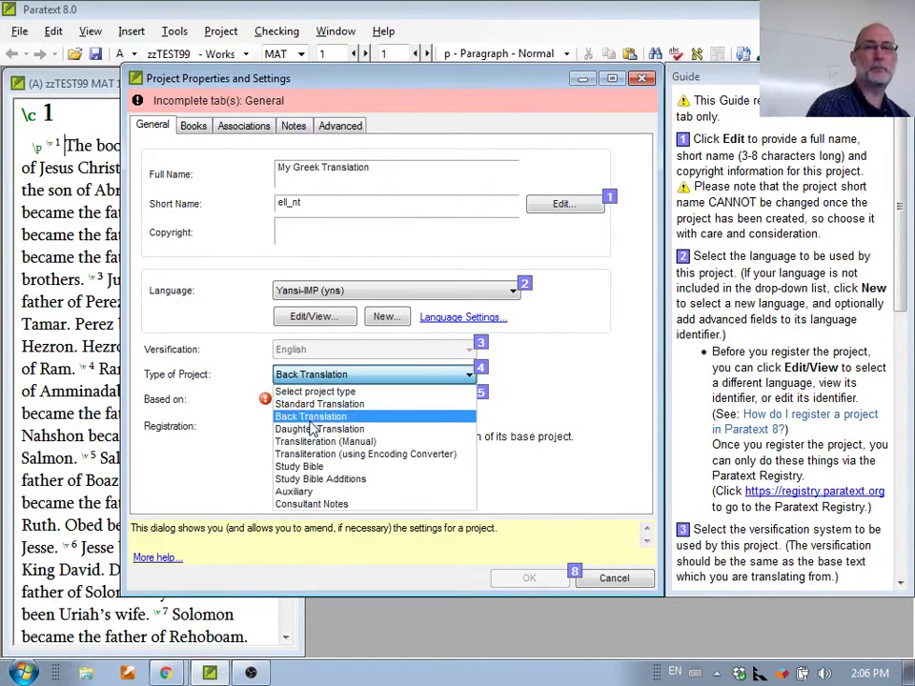
pyautogui.click(315, 429)
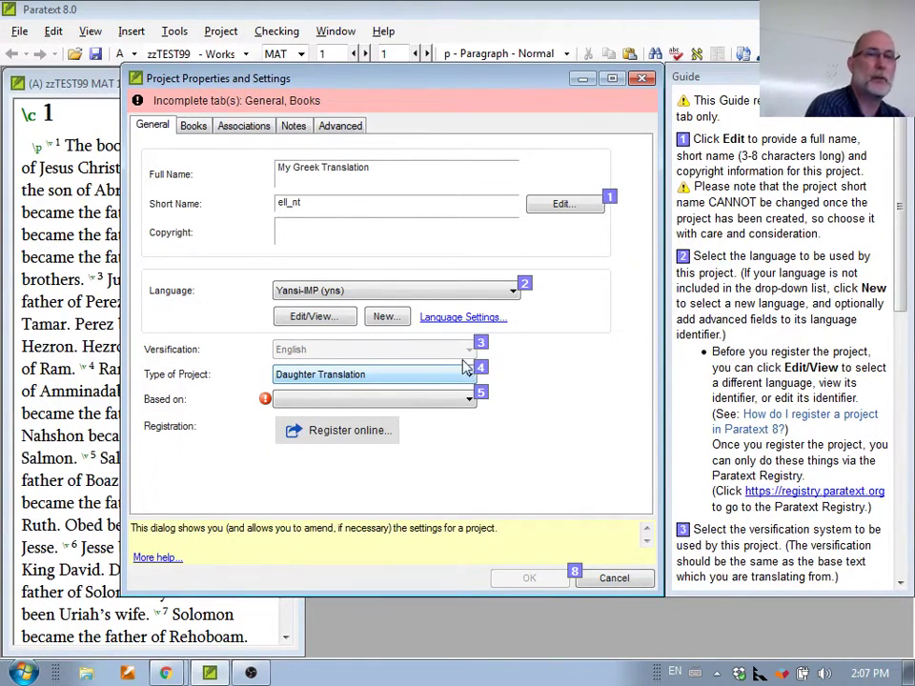
pyautogui.click(457, 376)
pyautogui.click(440, 386)
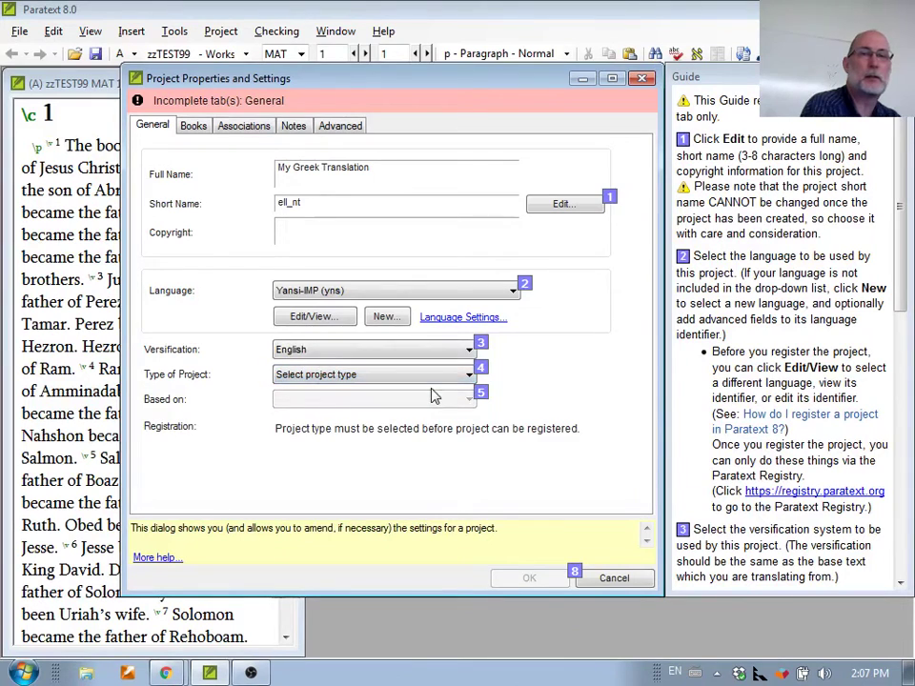
pyautogui.click(440, 385)
pyautogui.click(423, 402)
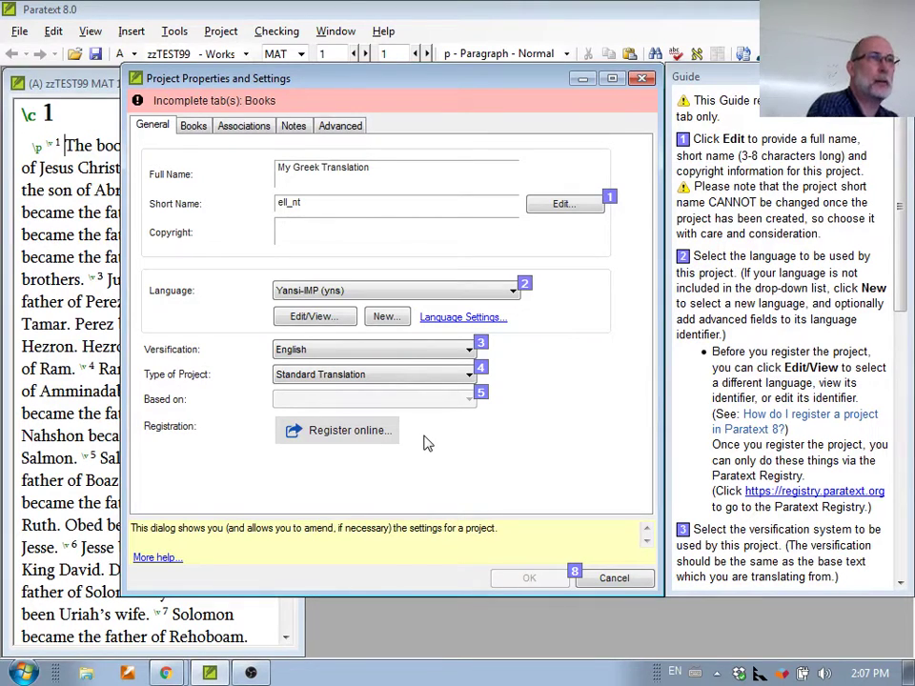
# Make the project a Back Translation based on zzTEST99 - Workshop Backup for Migration
pyautogui.click(468, 374)
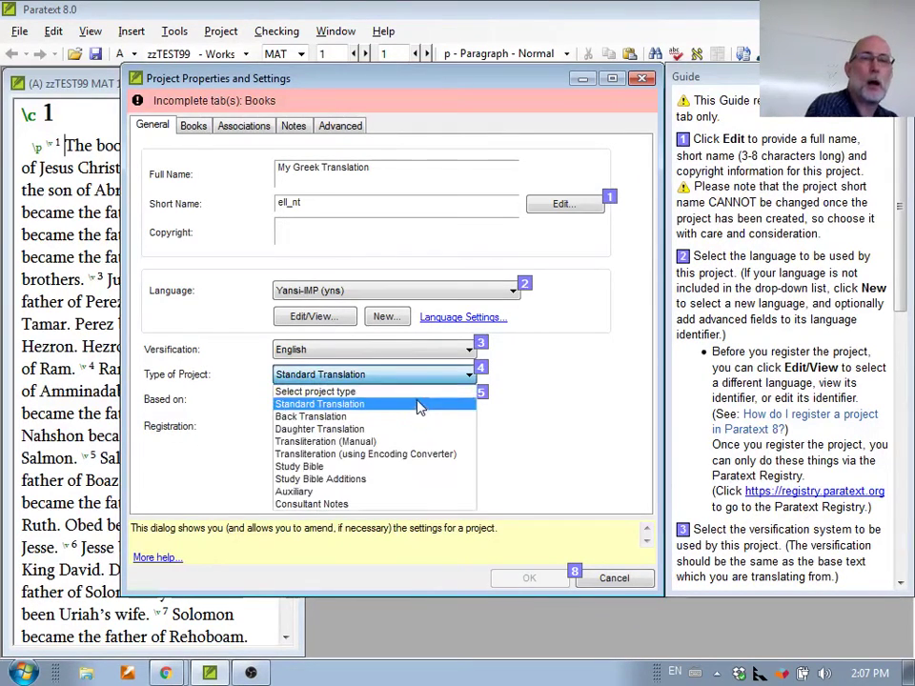
pyautogui.click(416, 422)
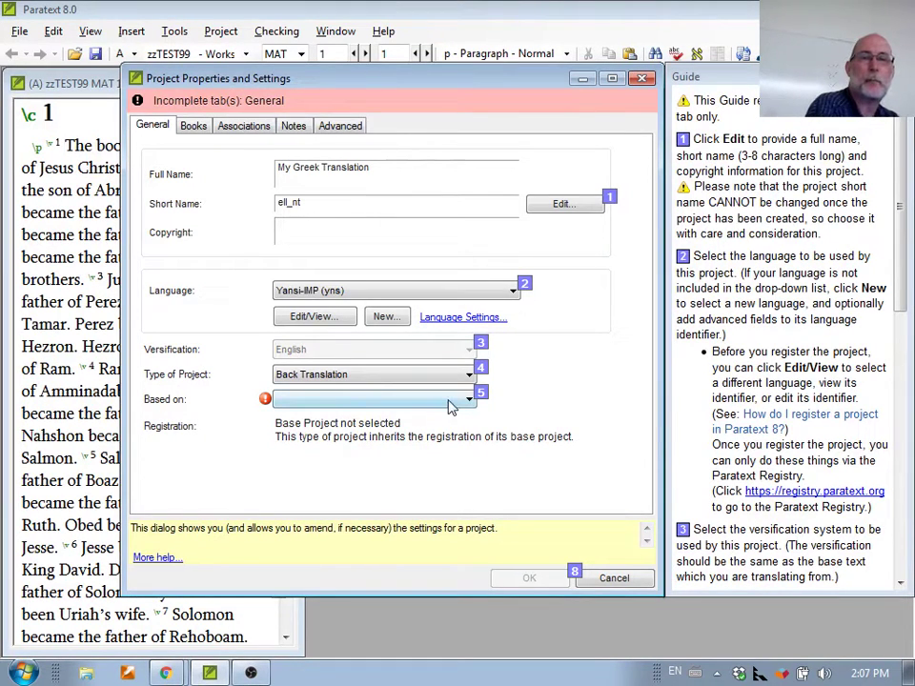
pyautogui.click(450, 401)
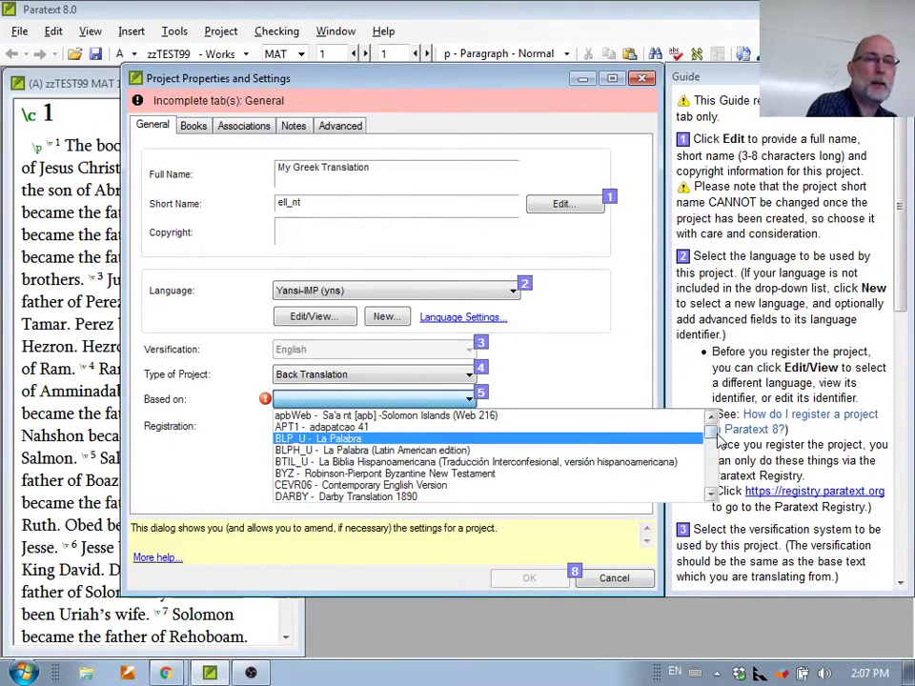
pyautogui.moveTo(713, 432); pyautogui.dragTo(713, 491)
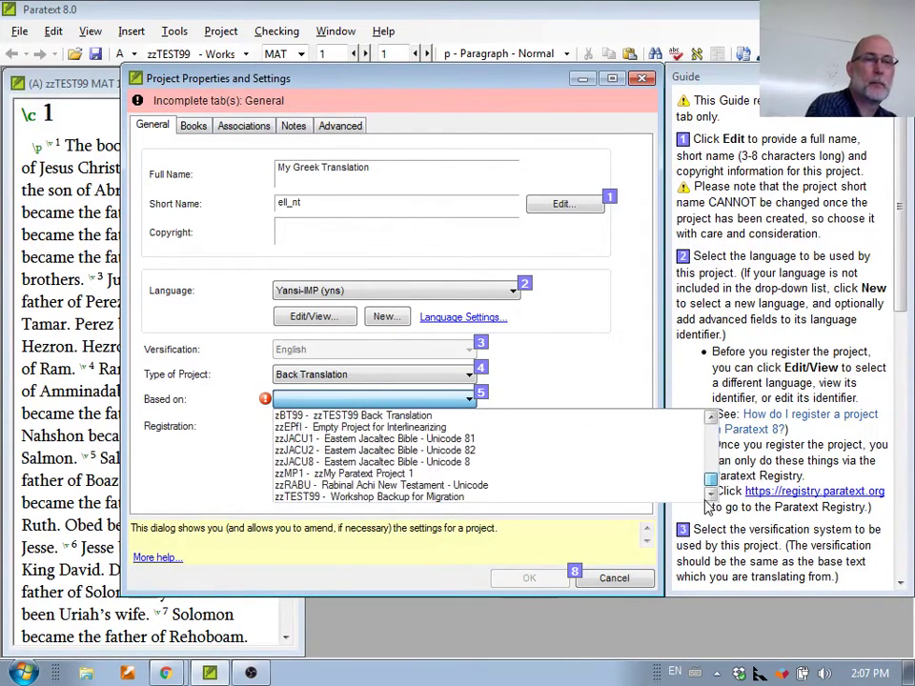
pyautogui.click(486, 496)
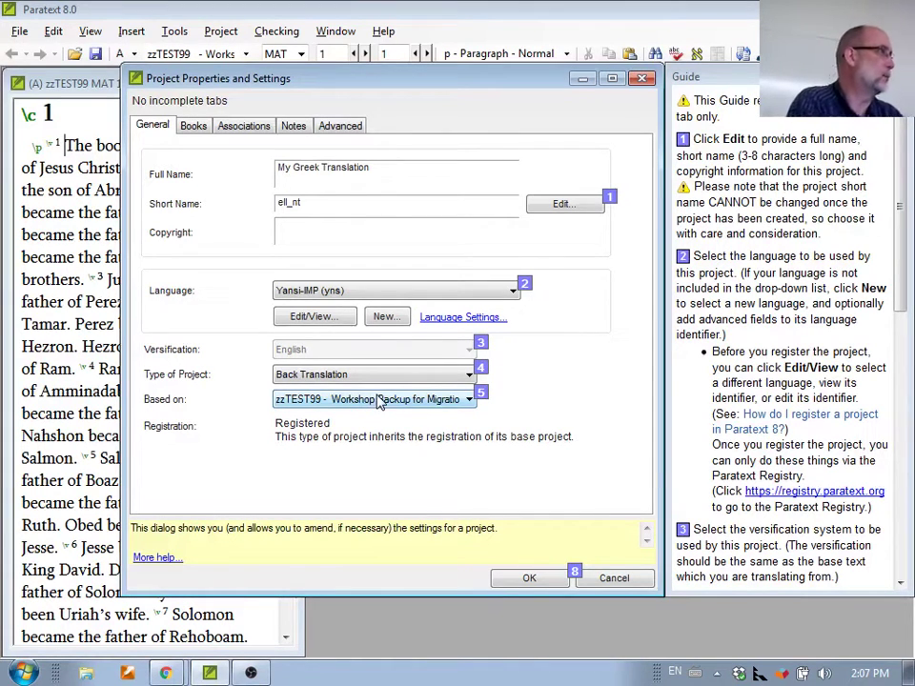
# Change the project type to Daughter Translation and from there to Transliteration (Manual)
pyautogui.click(420, 376)
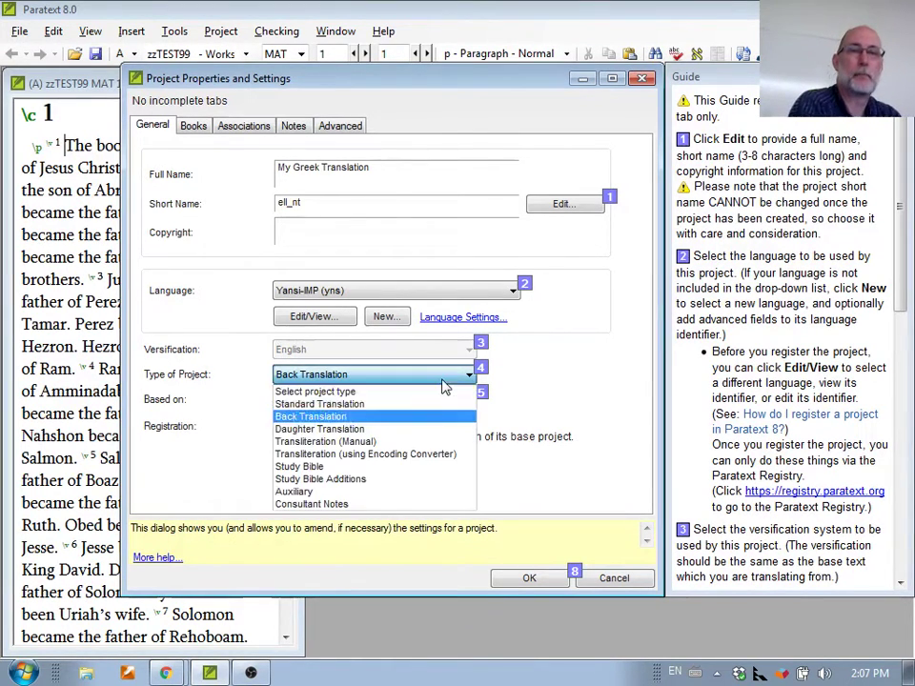
pyautogui.click(418, 430)
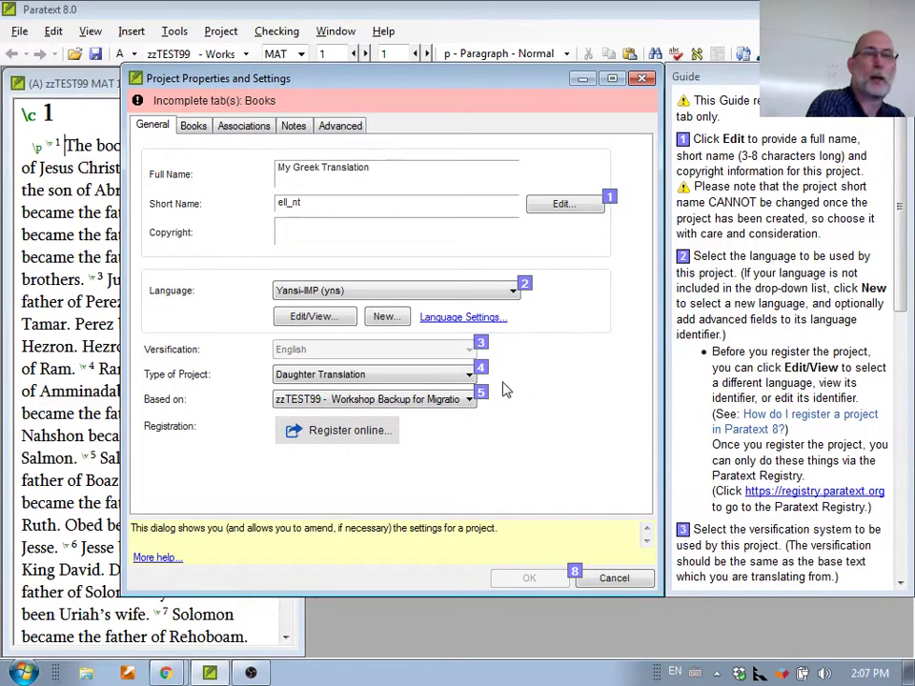
pyautogui.click(467, 376)
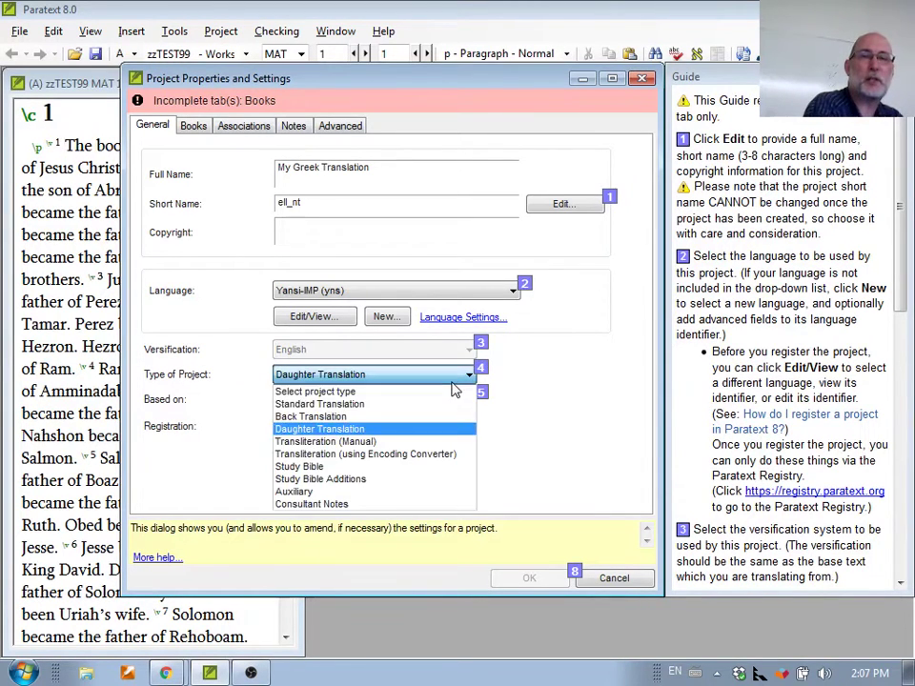
pyautogui.click(448, 443)
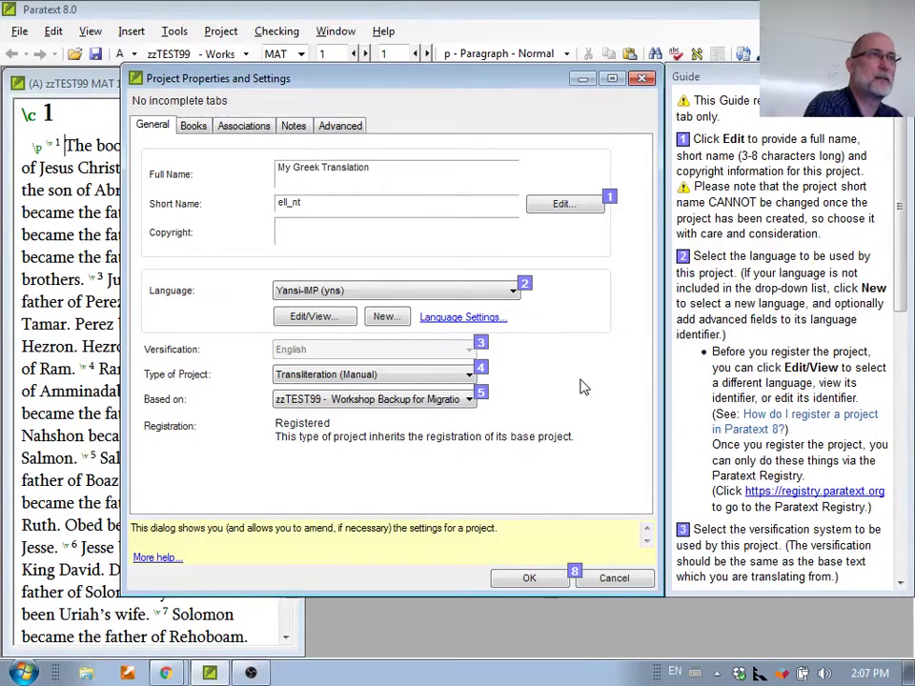
# Try Transliteration (using Encoding Converter) as the project type and replace it with Study Bible
pyautogui.click(417, 377)
pyautogui.click(458, 454)
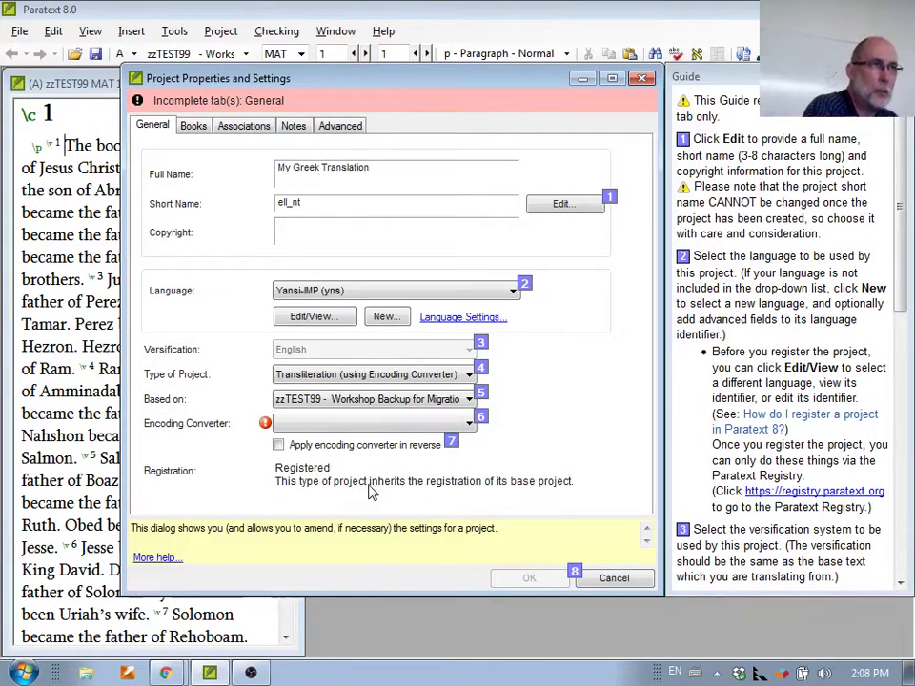
pyautogui.click(383, 404)
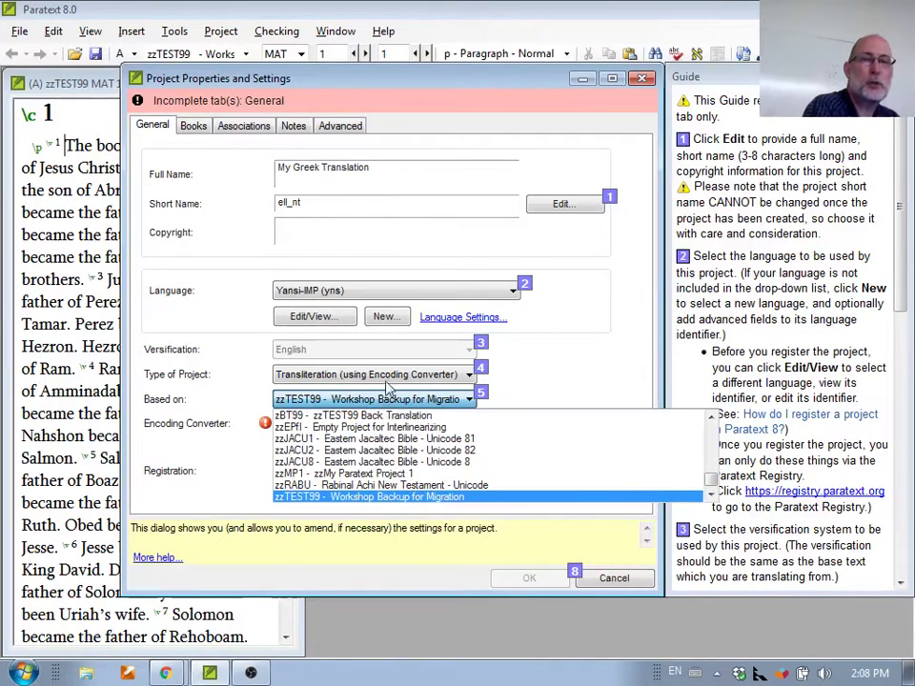
pyautogui.click(394, 376)
pyautogui.click(394, 375)
pyautogui.click(368, 468)
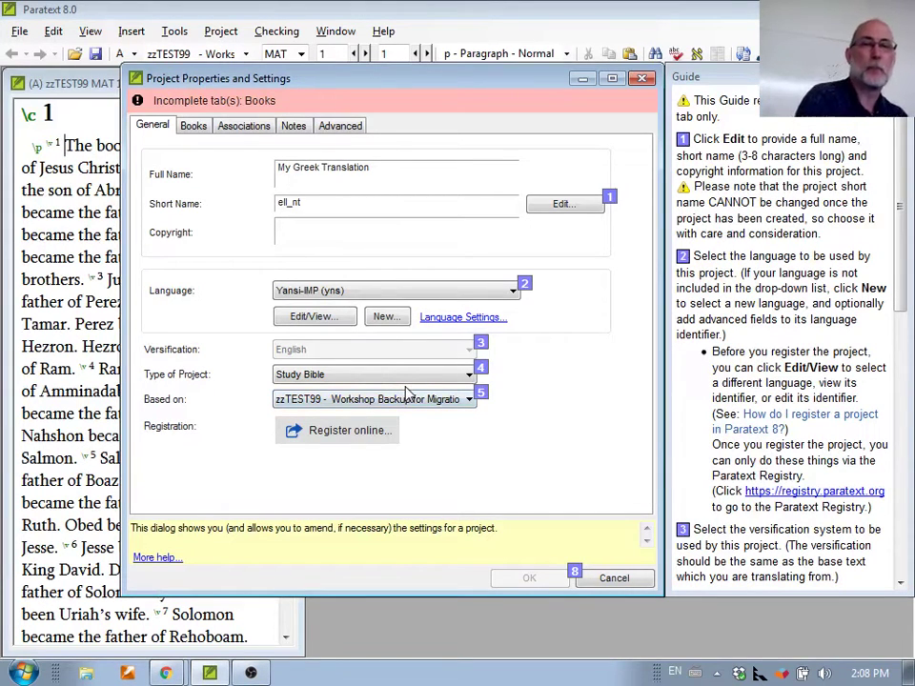
# Try Auxiliary as the project type and return the project to Standard Translation
pyautogui.click(407, 377)
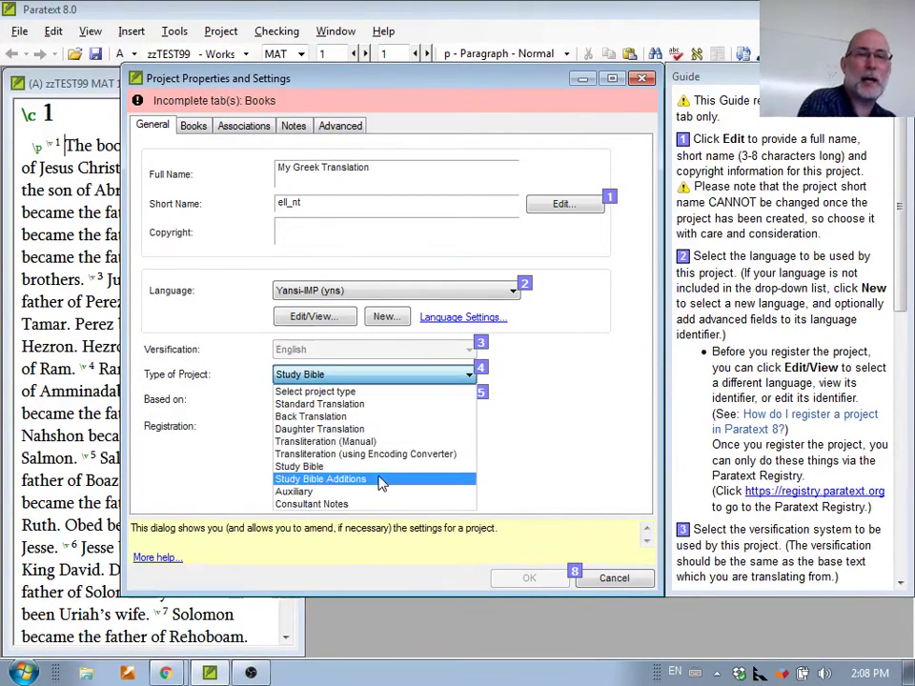
pyautogui.click(378, 492)
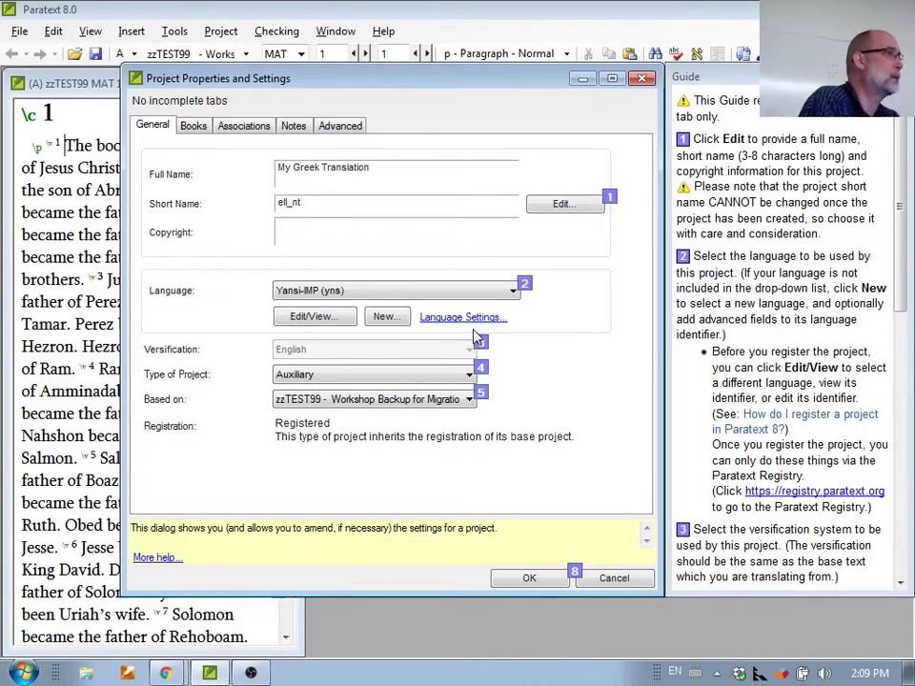
pyautogui.click(433, 376)
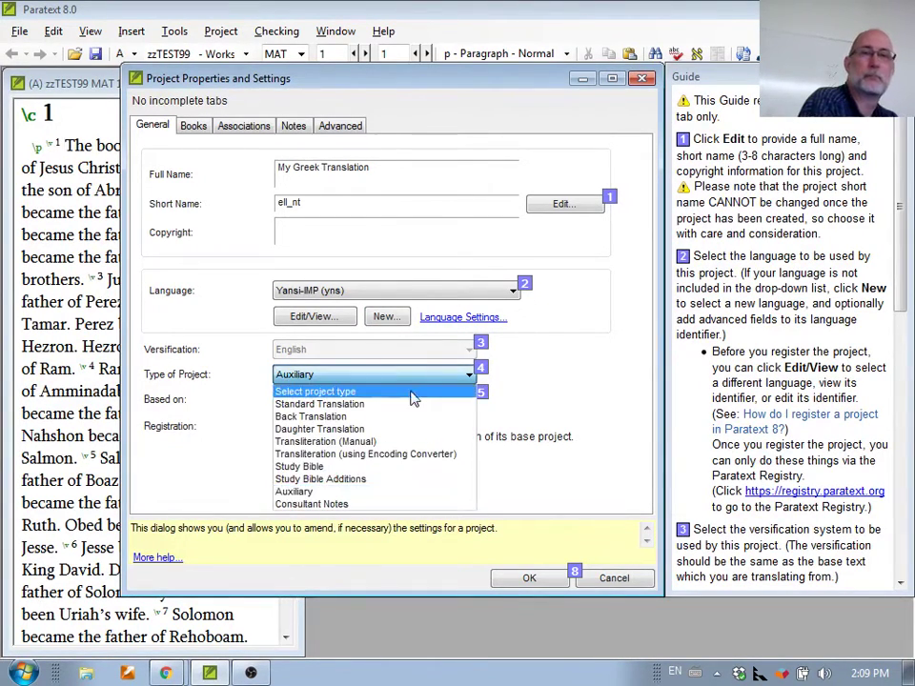
pyautogui.click(408, 405)
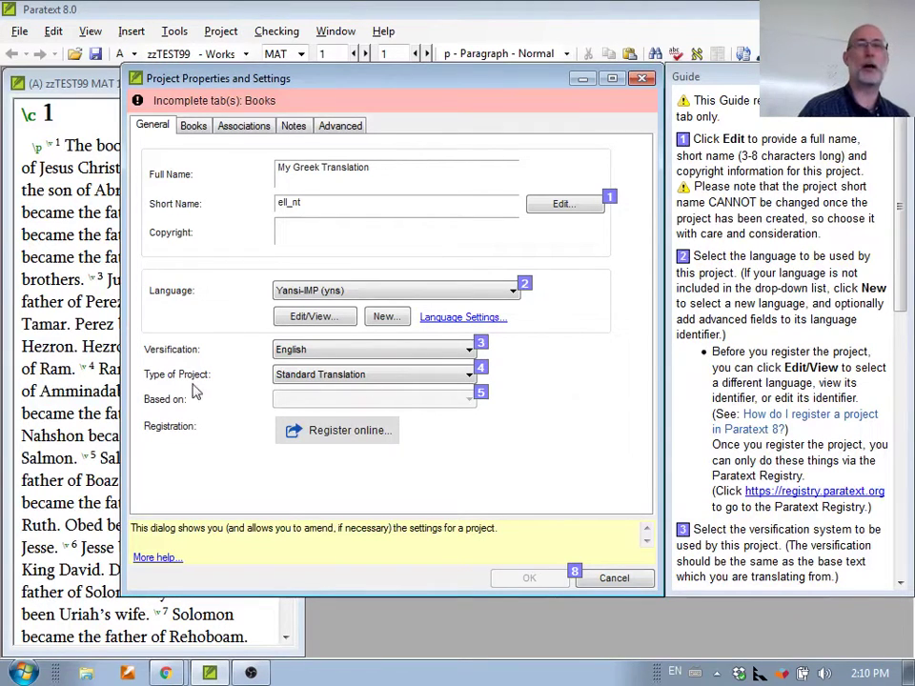
# Try the Old Testament and all-books selections, clear them, and set the project's scope to the New Testament books
pyautogui.click(191, 124)
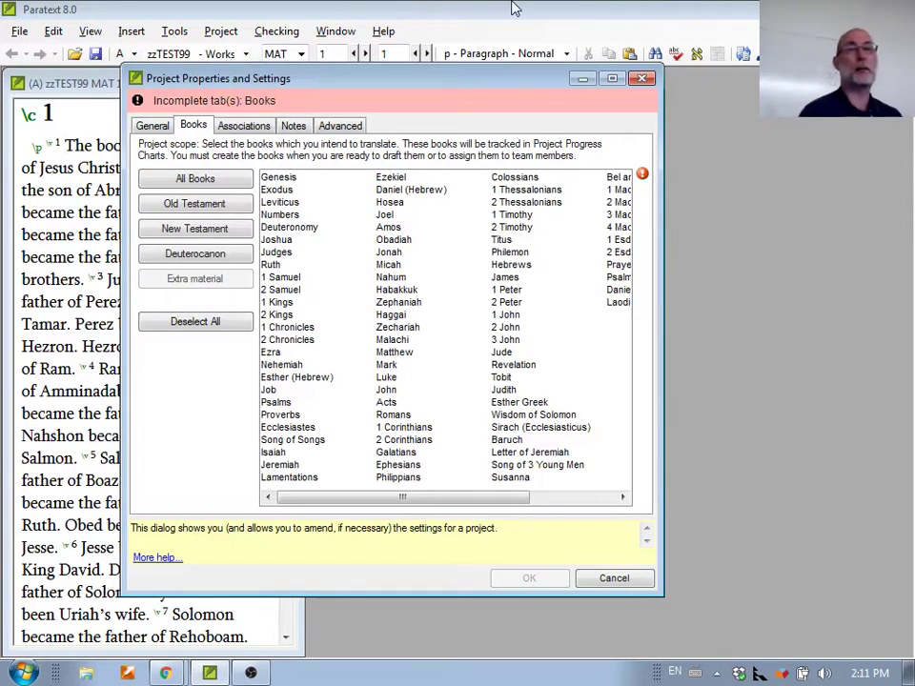
pyautogui.click(231, 203)
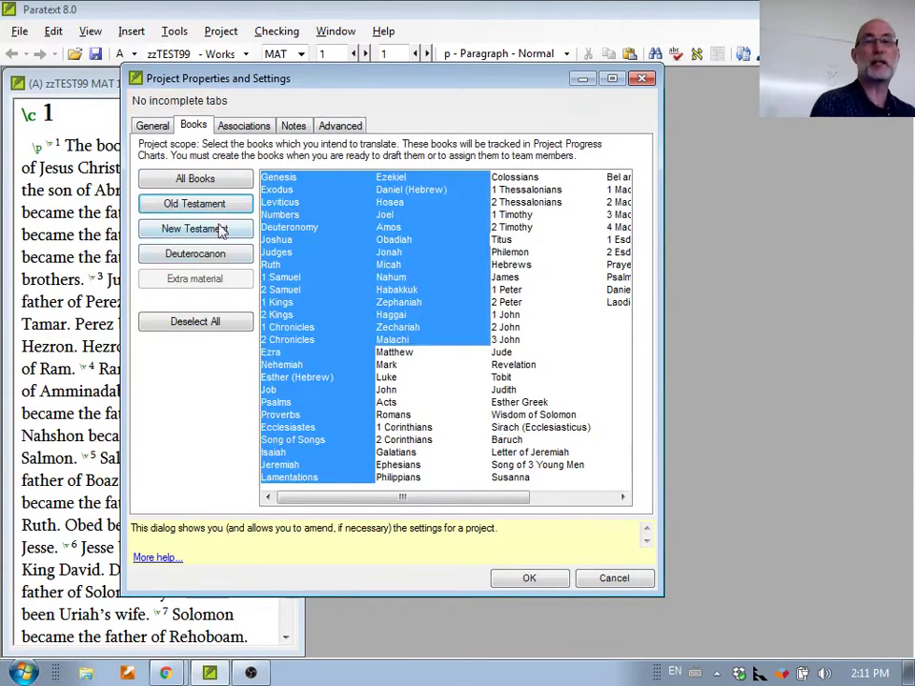
pyautogui.click(213, 230)
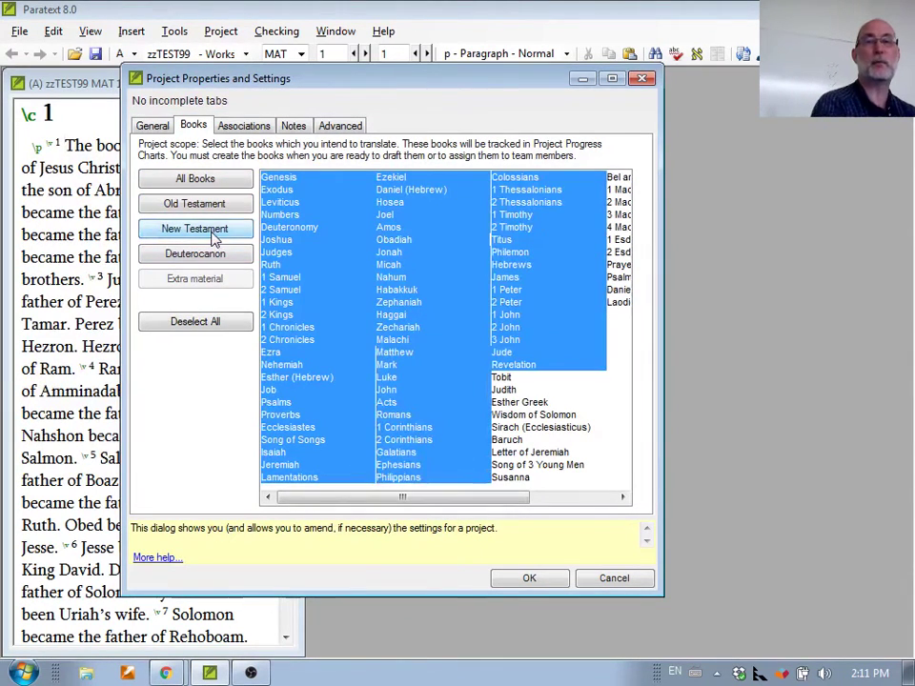
pyautogui.click(219, 180)
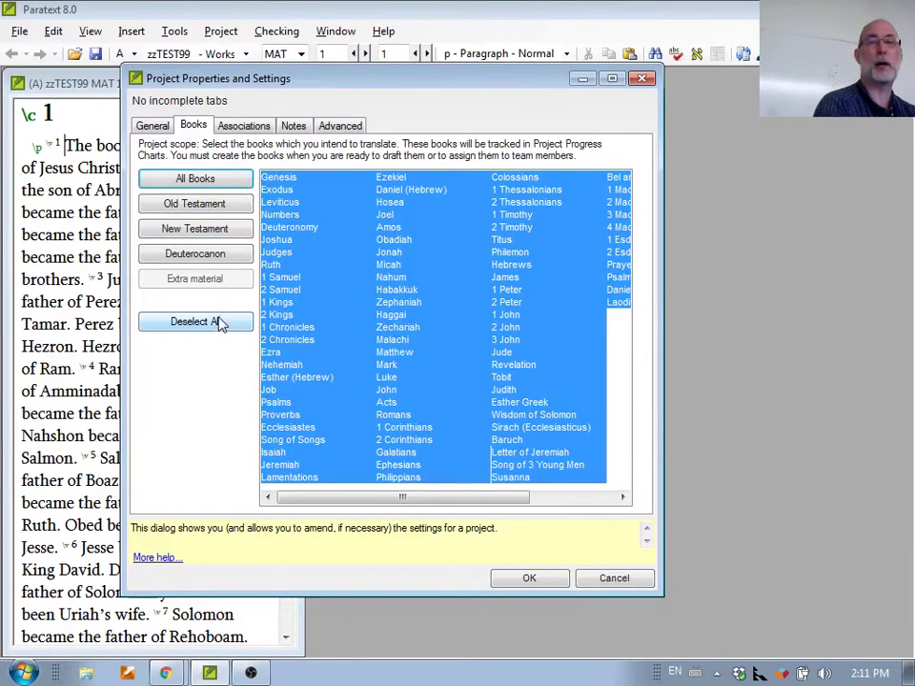
pyautogui.click(515, 214)
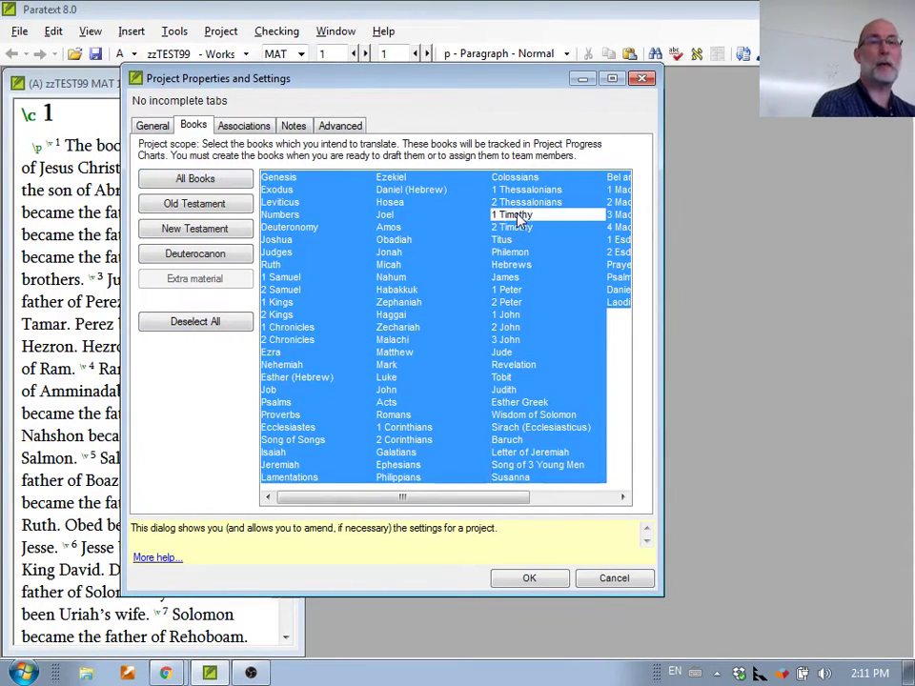
pyautogui.click(195, 323)
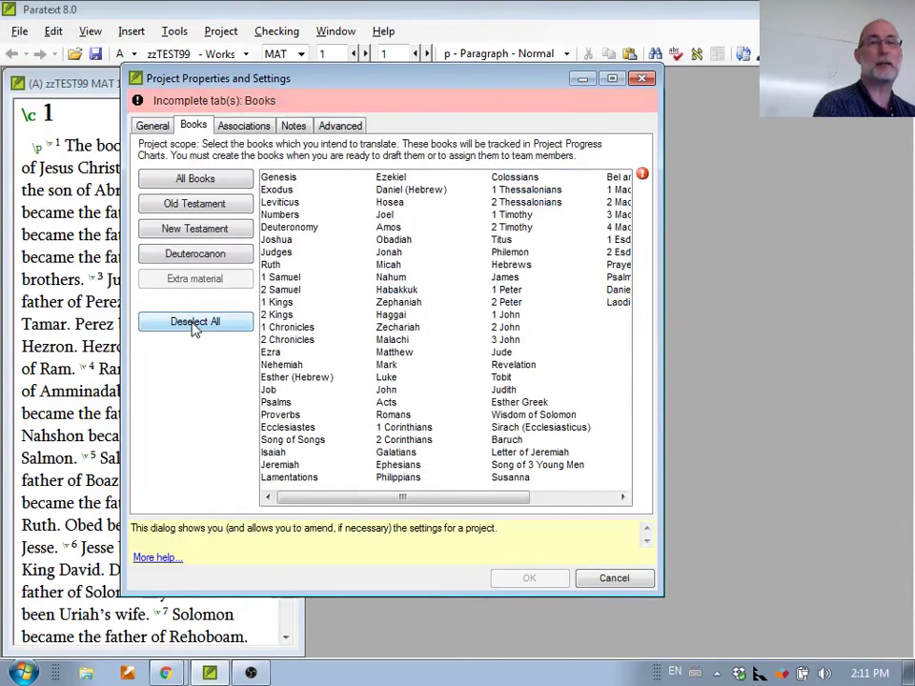
pyautogui.click(183, 230)
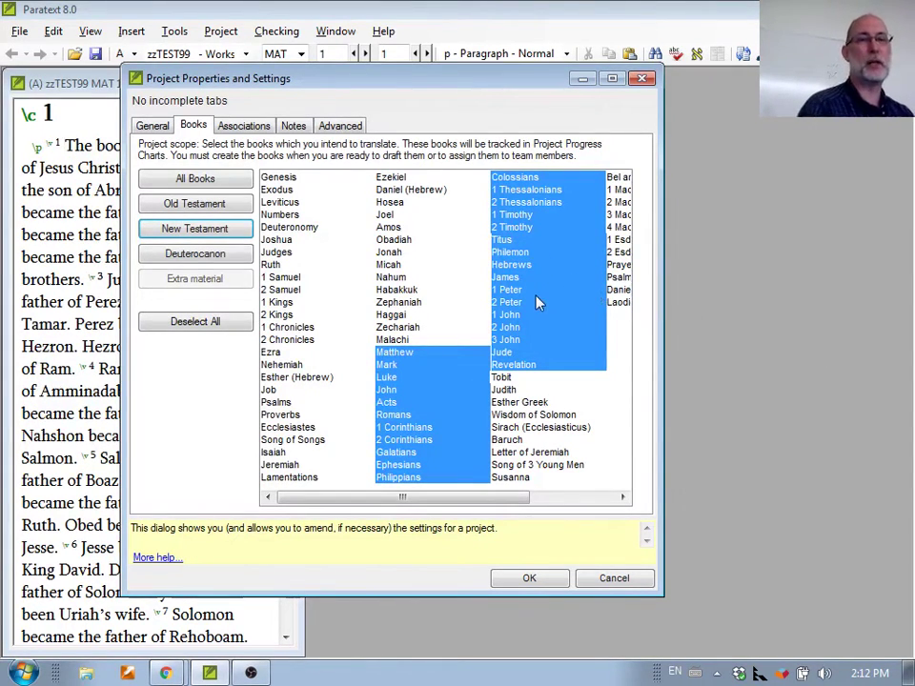
# Look through the available Biblical Terms lists and set the project's associated list to Major Biblical Terms
pyautogui.click(244, 126)
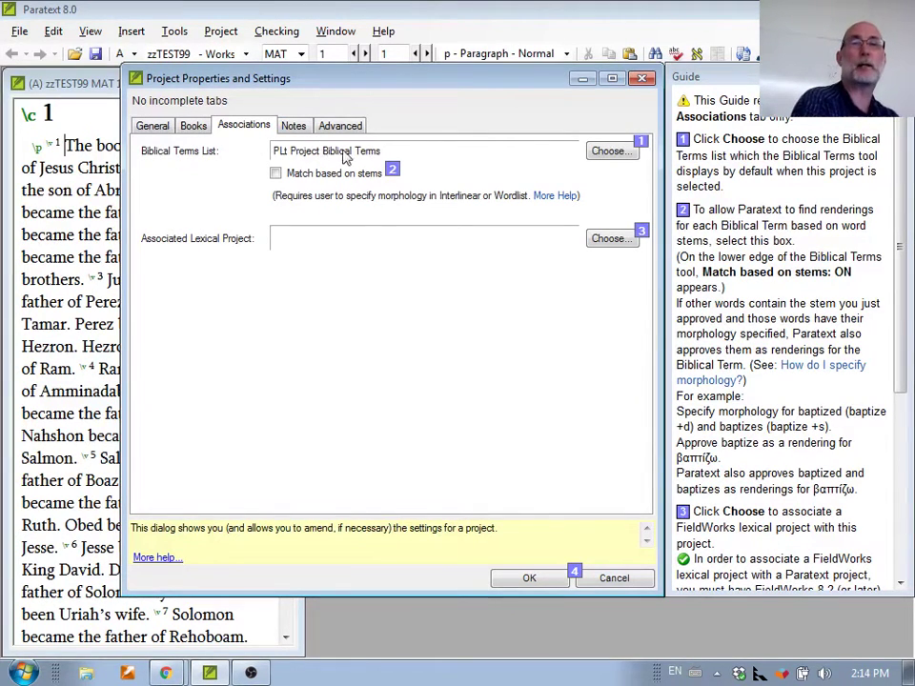
pyautogui.click(605, 151)
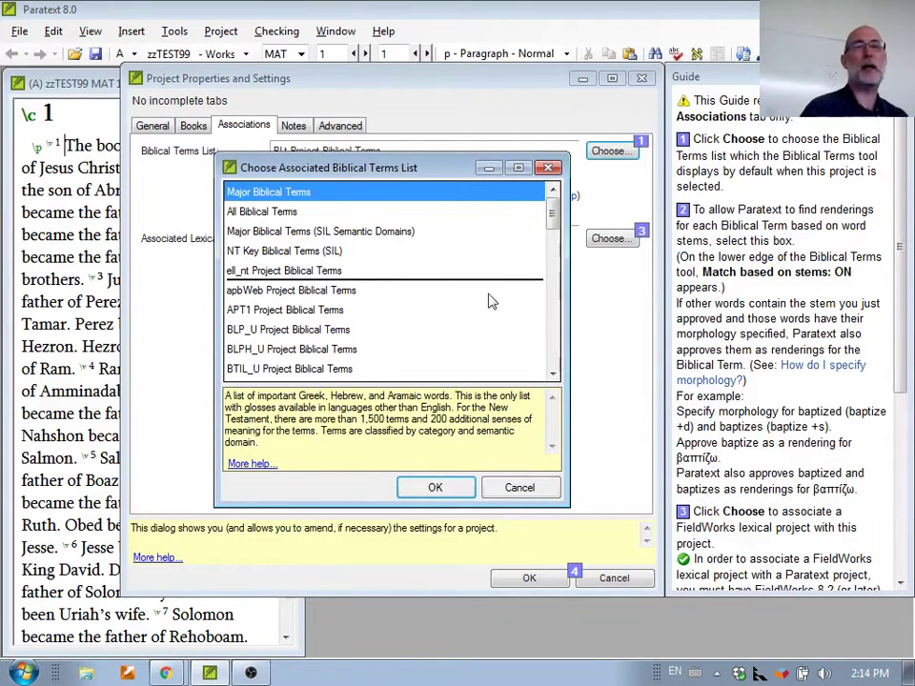
pyautogui.moveTo(553, 232)
pyautogui.mouseDown()
pyautogui.moveTo(556, 360)
pyautogui.moveTo(564, 238)
pyautogui.mouseUp()
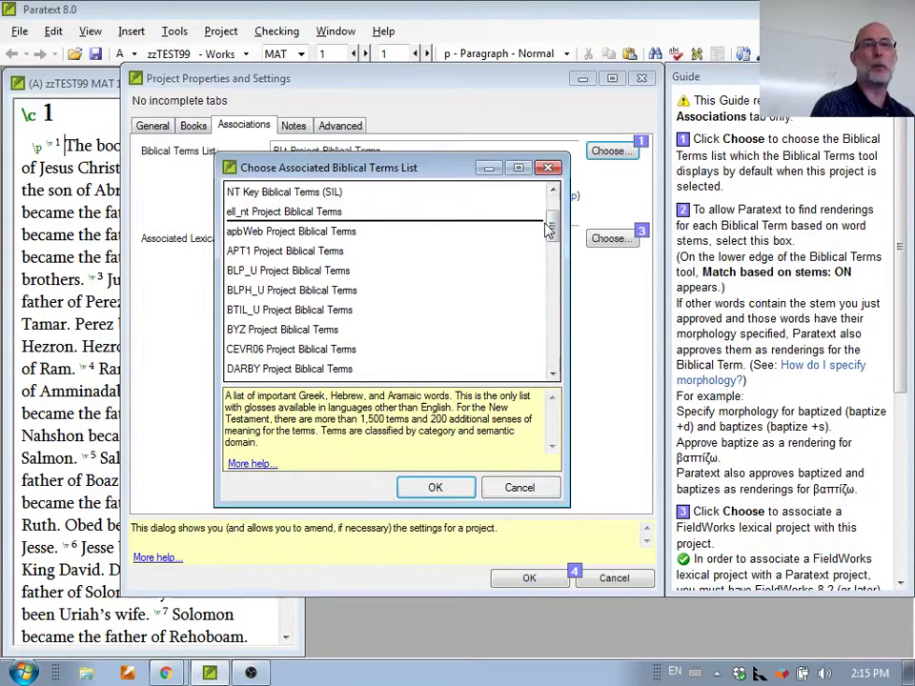
pyautogui.scroll(1, 384, 217)
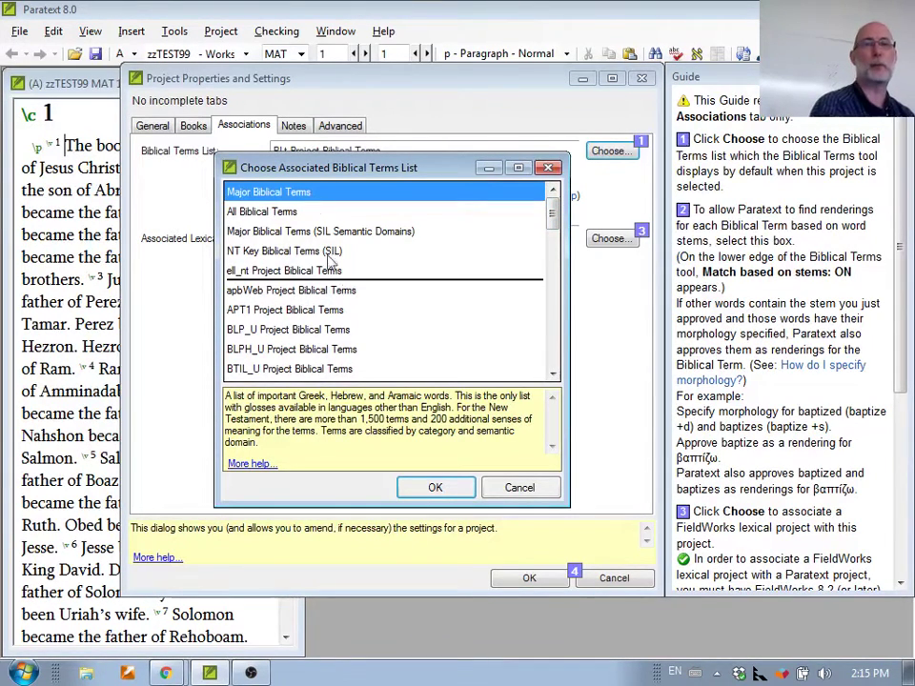
pyautogui.click(422, 488)
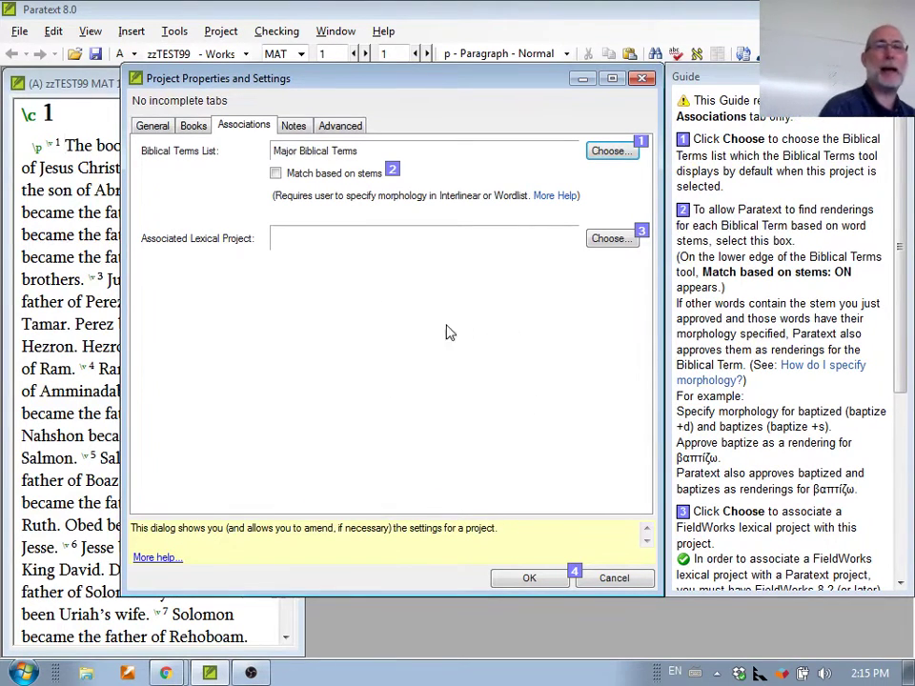
# Try FieldWorks Language Explorer as the associated lexical project and cancel the choice
pyautogui.click(610, 238)
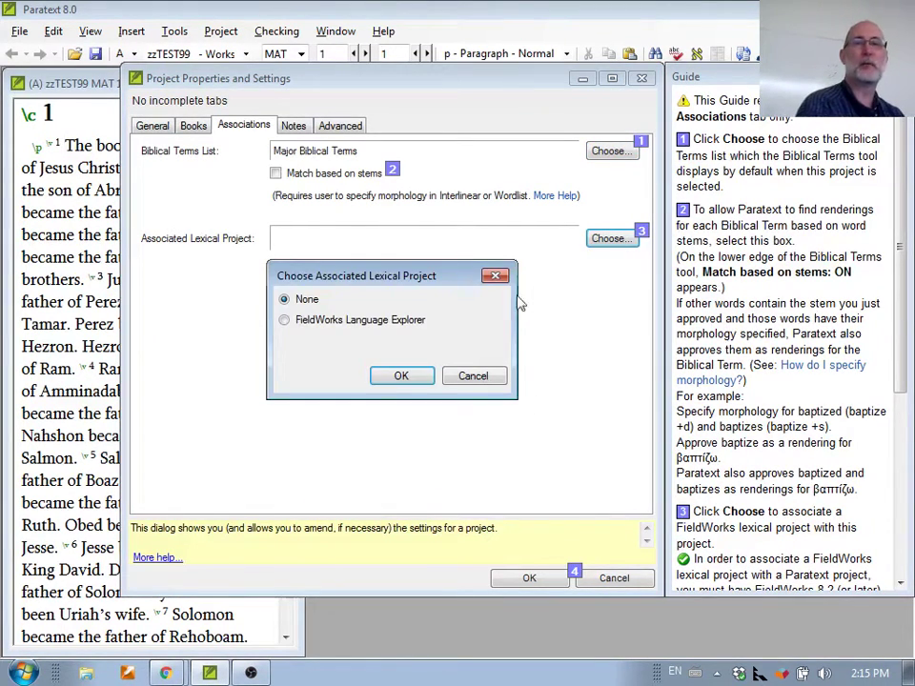
pyautogui.click(329, 329)
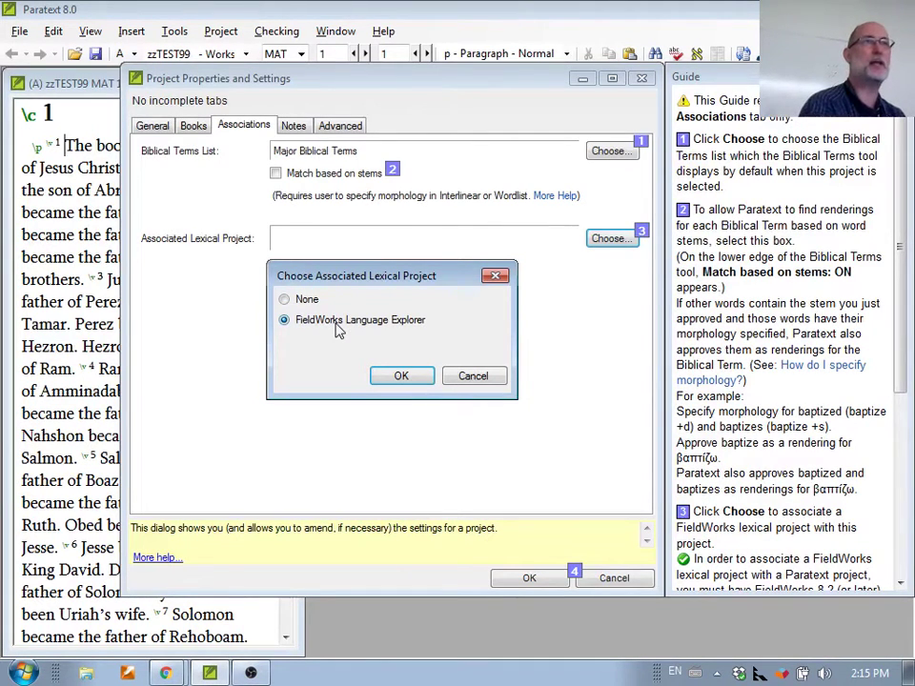
pyautogui.click(474, 376)
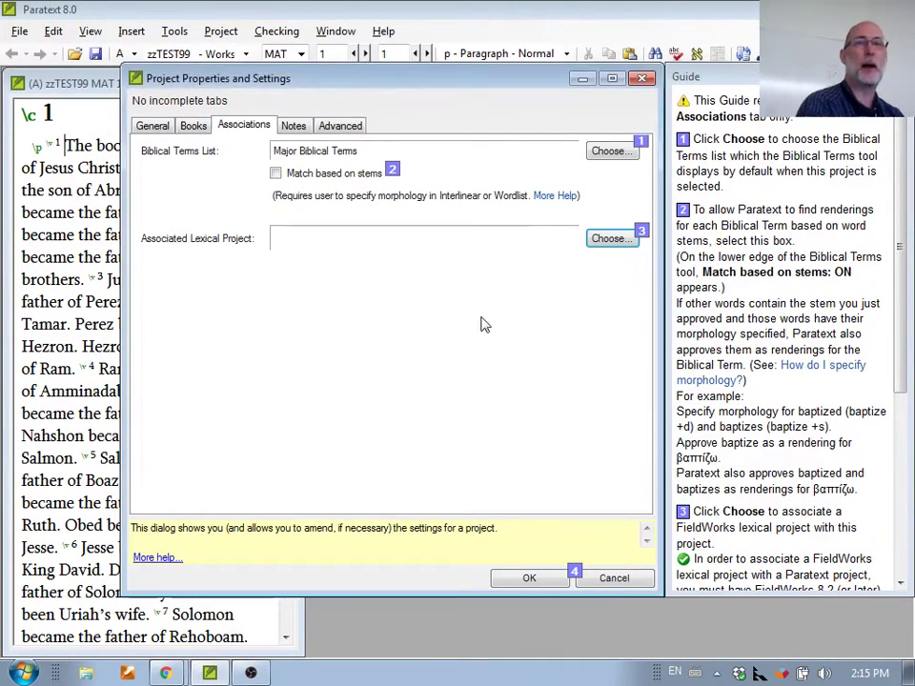
# Add a new project note tag and give it the light blue right-pointing triangle icon
pyautogui.click(298, 127)
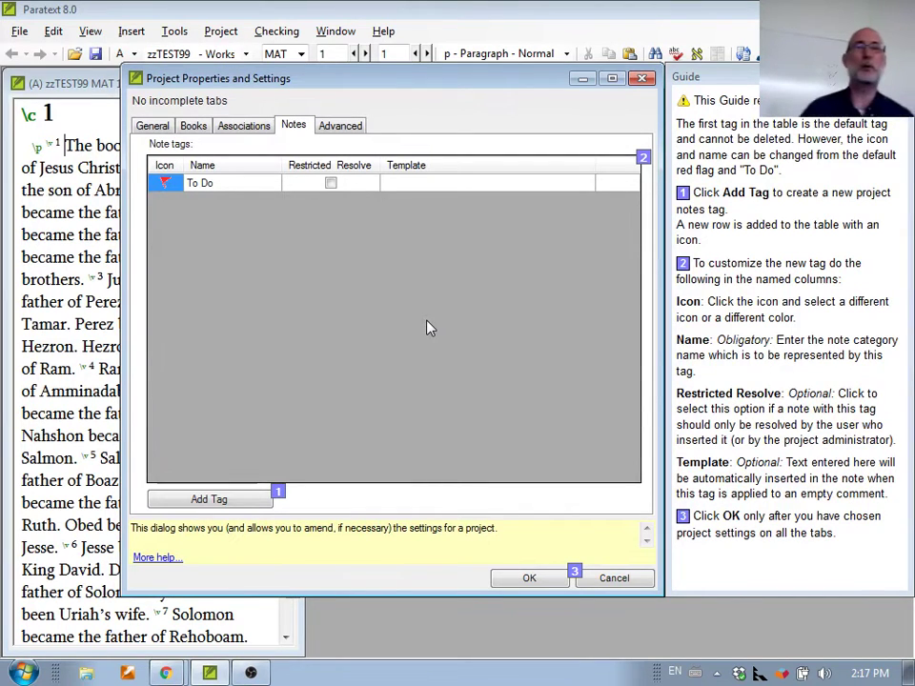
pyautogui.click(218, 505)
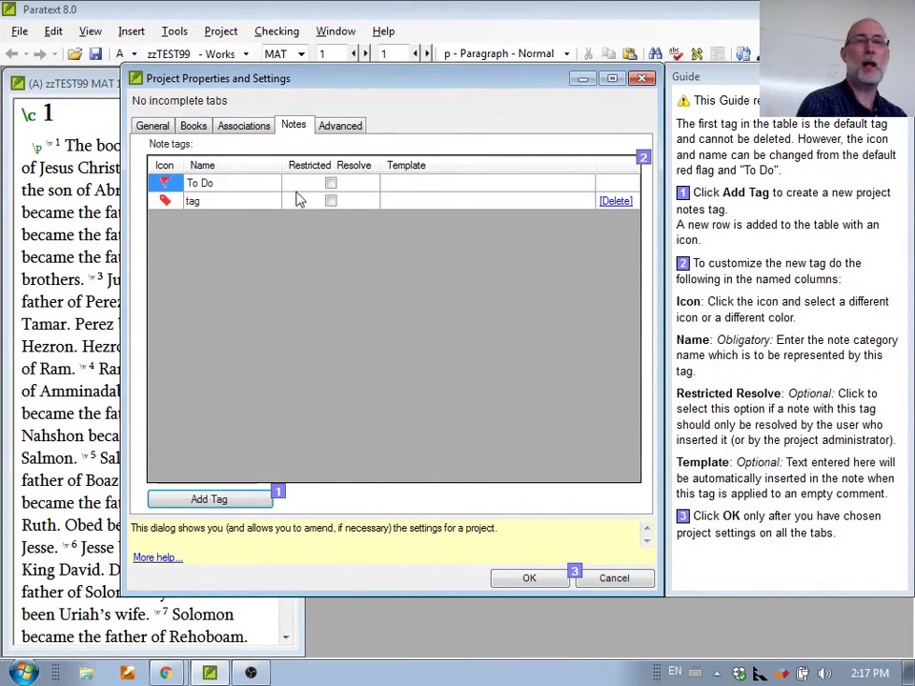
pyautogui.click(168, 203)
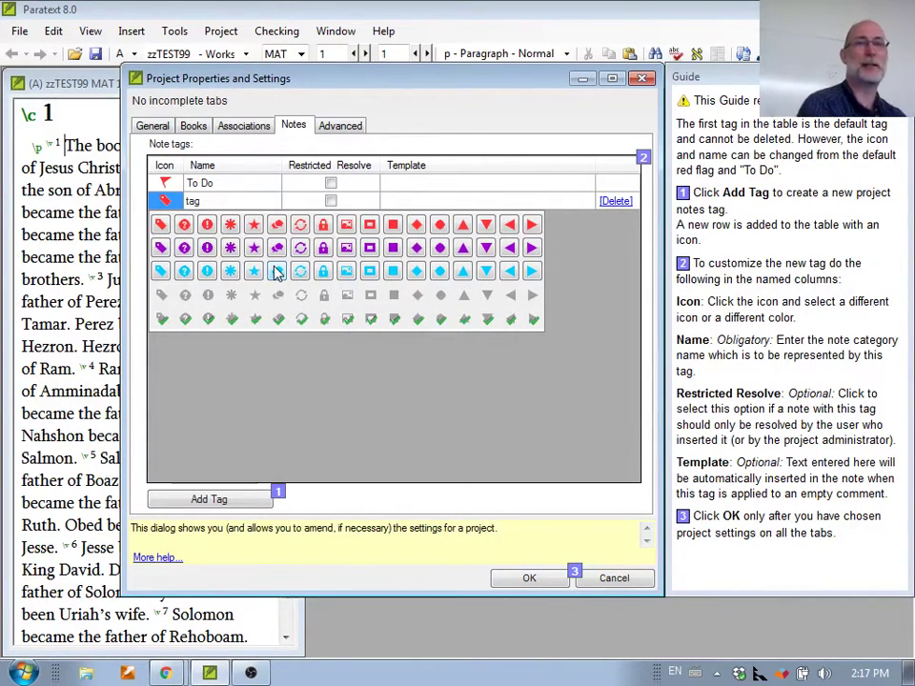
pyautogui.click(531, 271)
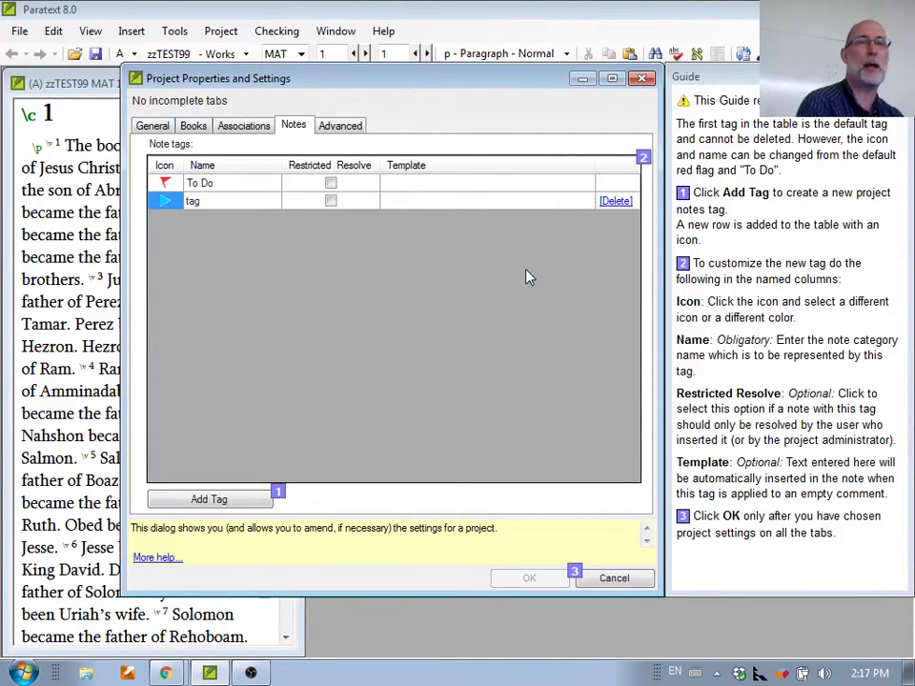
# Name the new note tag "Grammar"
pyautogui.click(201, 202)
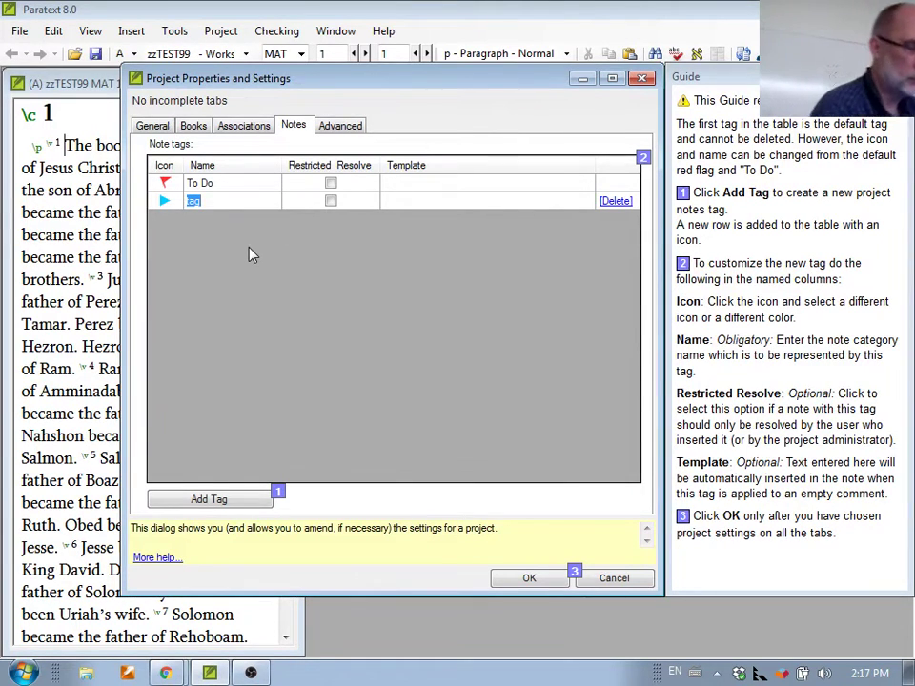
pyautogui.write('Sex')
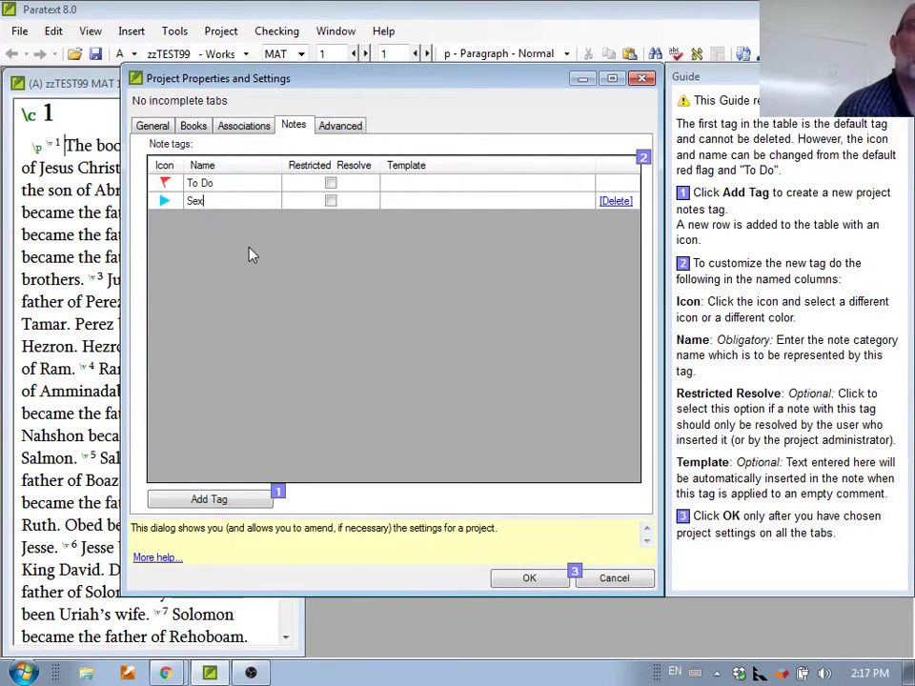
pyautogui.press('BackSpace')
pyautogui.press('BackSpace')
pyautogui.press('BackSpace')
pyautogui.write('E')
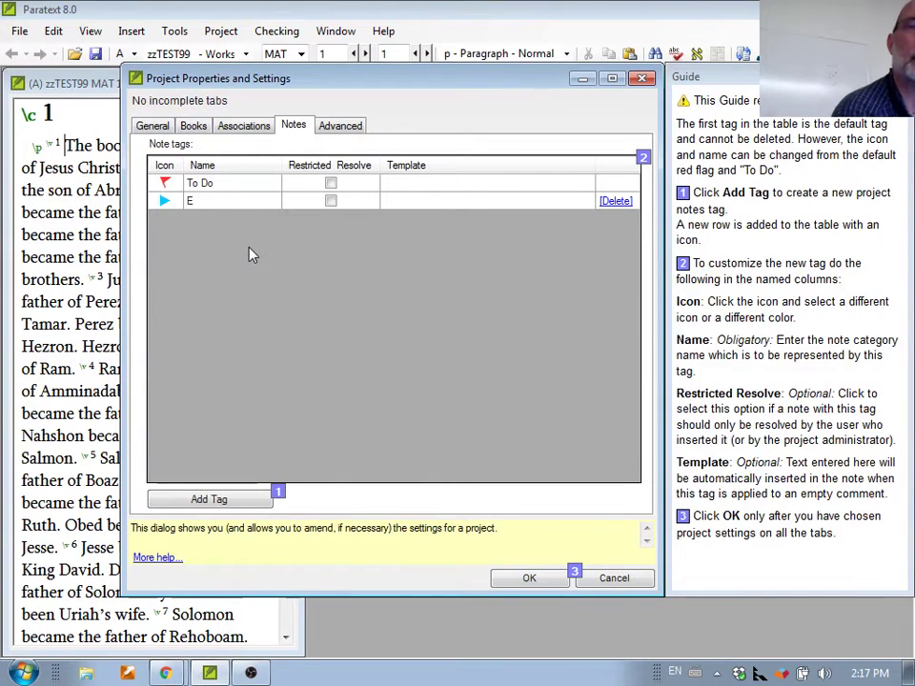
pyautogui.press('BackSpace')
pyautogui.write('Gramm')
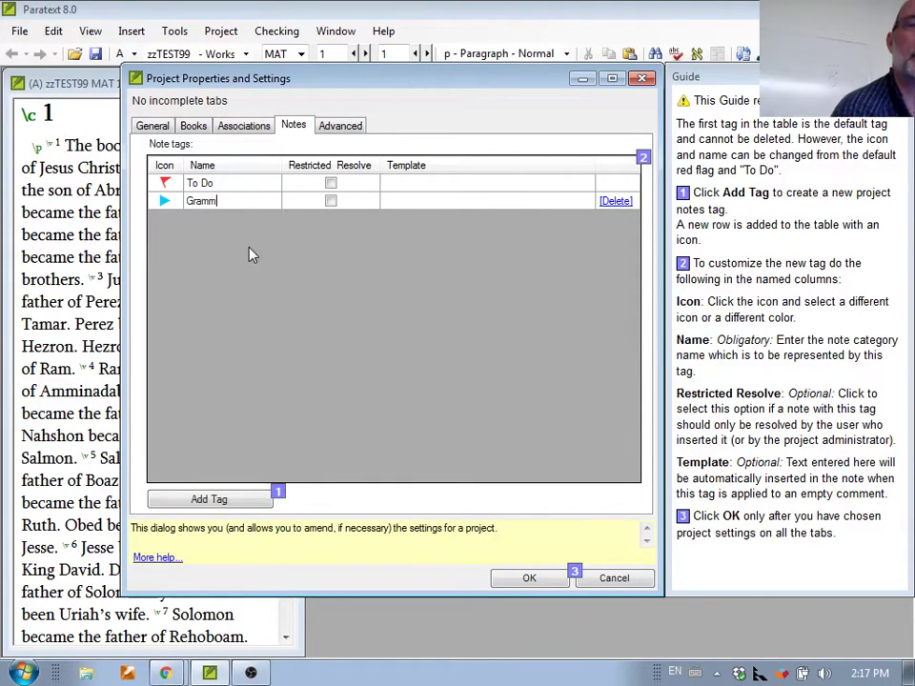
pyautogui.write('ar')
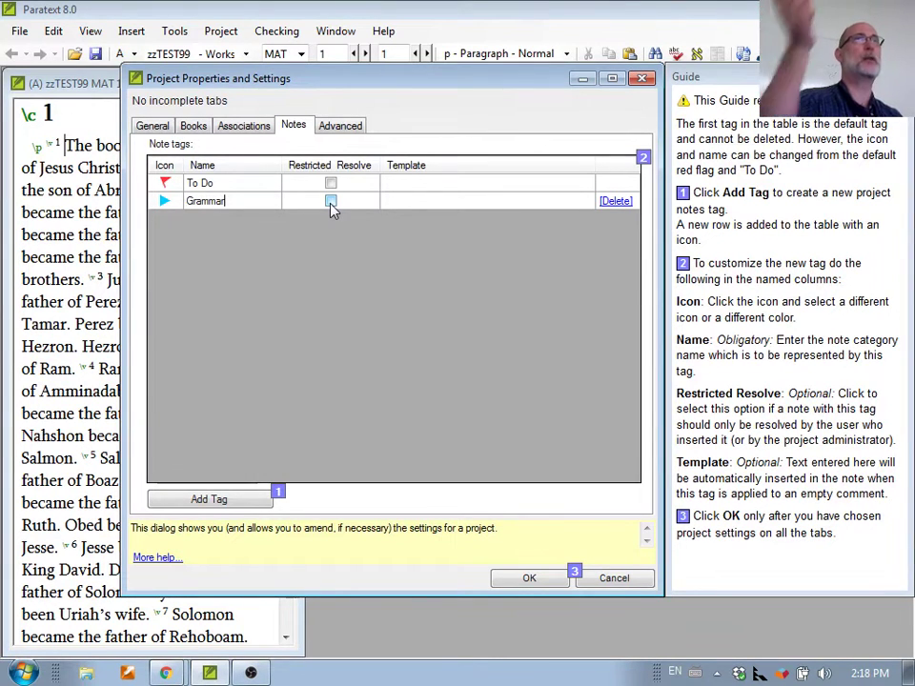
# Give the Grammar tag the template text "This is a grammar note:" followed by a line break
pyautogui.click(403, 205)
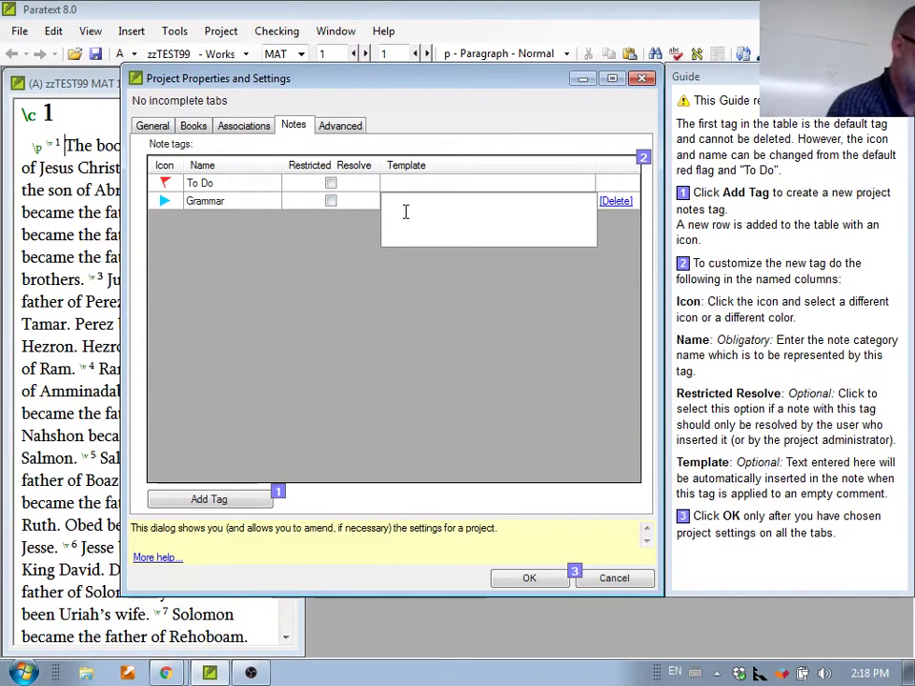
pyautogui.write('This is a g')
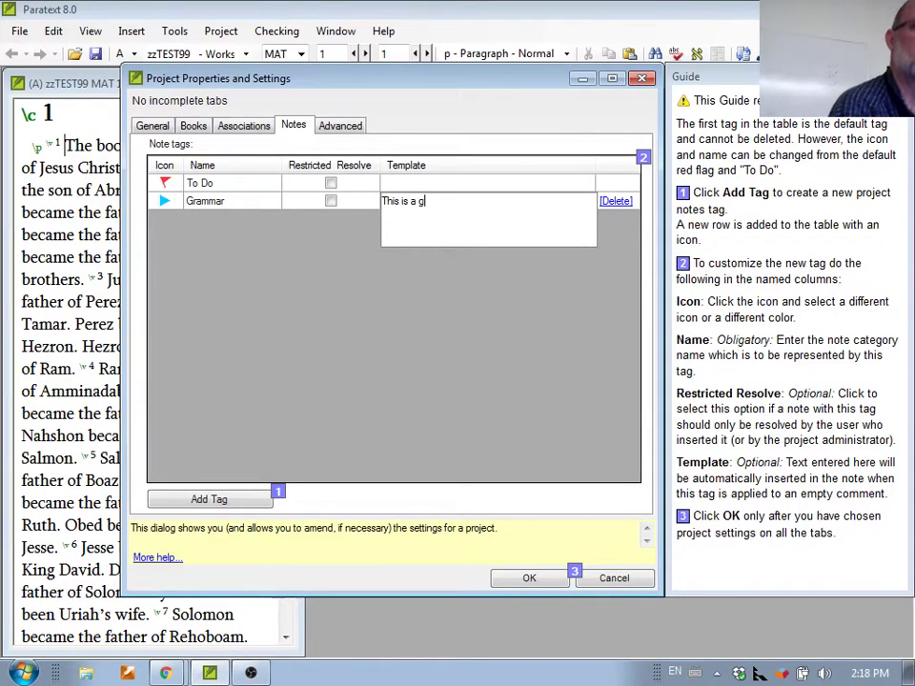
pyautogui.write('rammar note:')
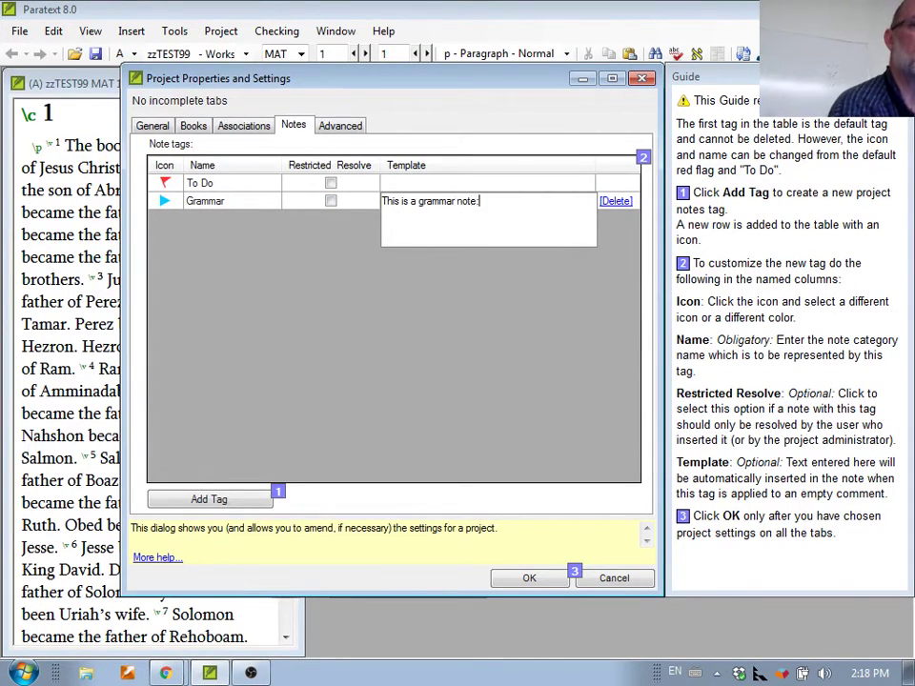
pyautogui.press('Return')
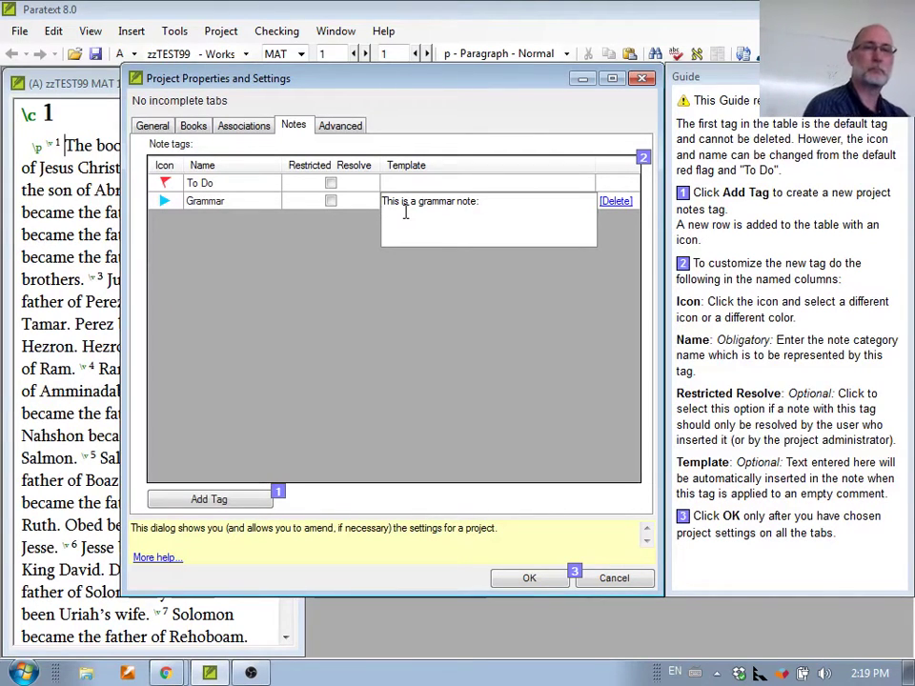
# Try the MAT scheme for the project's typical file name and cancel the change
pyautogui.click(331, 128)
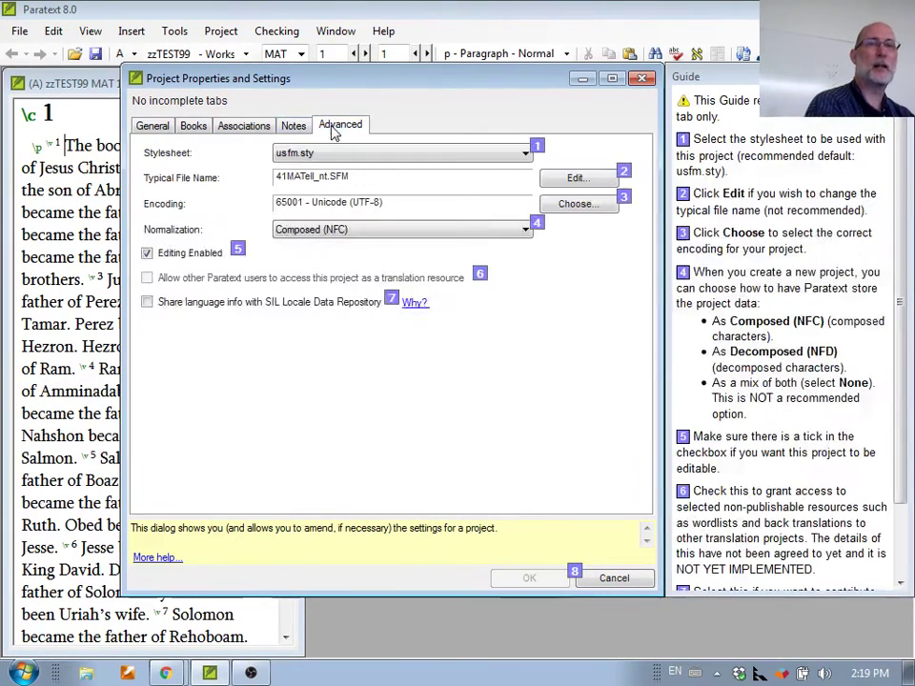
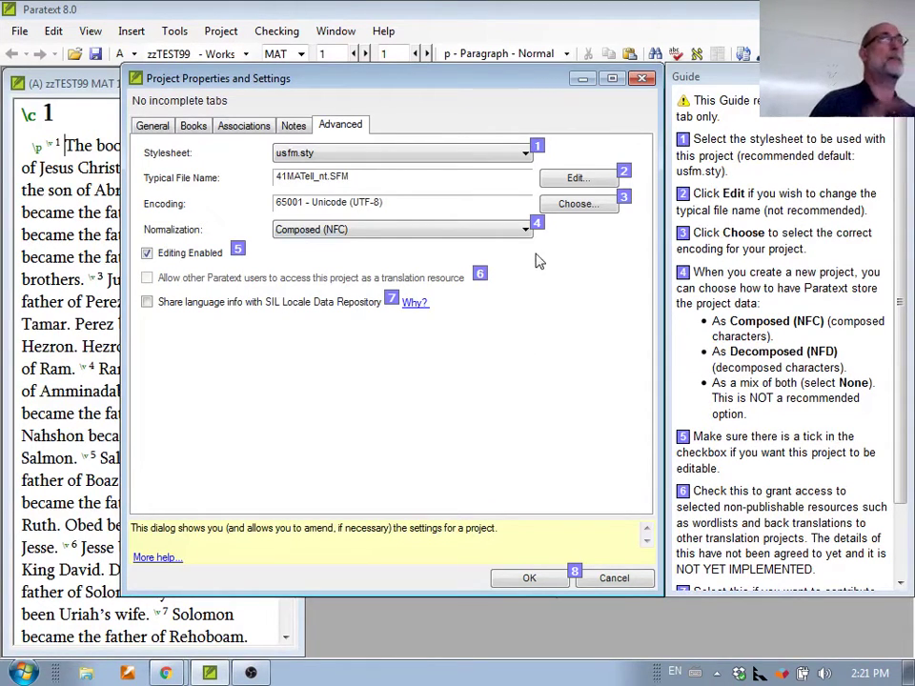
pyautogui.click(568, 183)
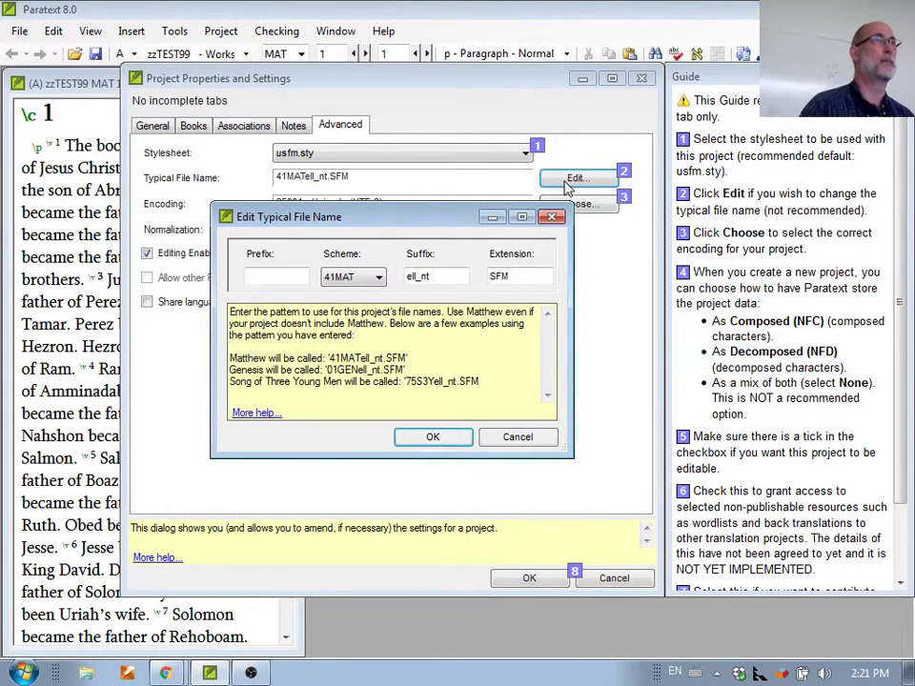
pyautogui.click(377, 277)
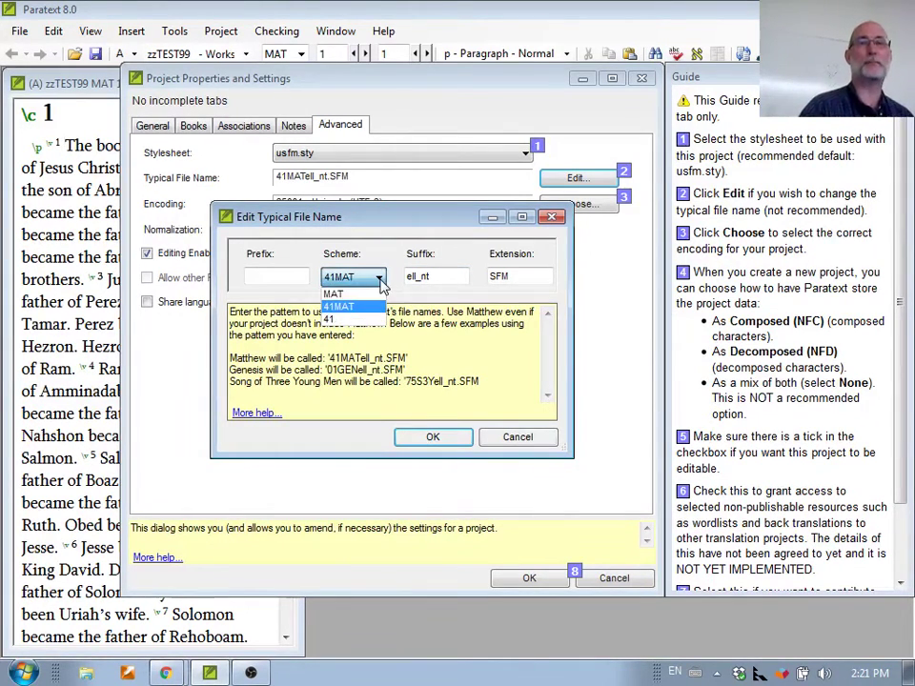
pyautogui.click(361, 297)
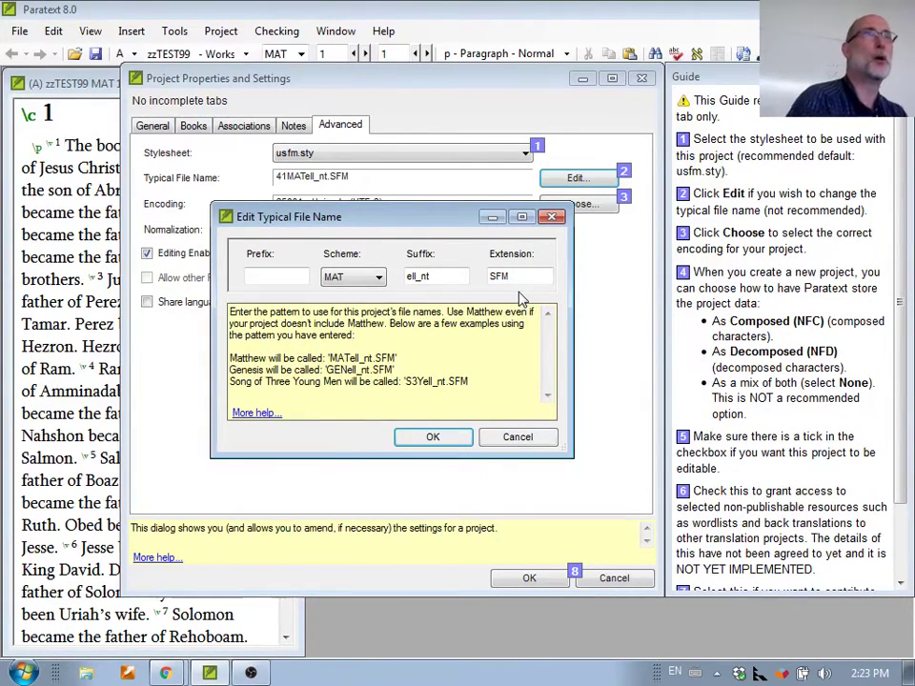
pyautogui.click(532, 436)
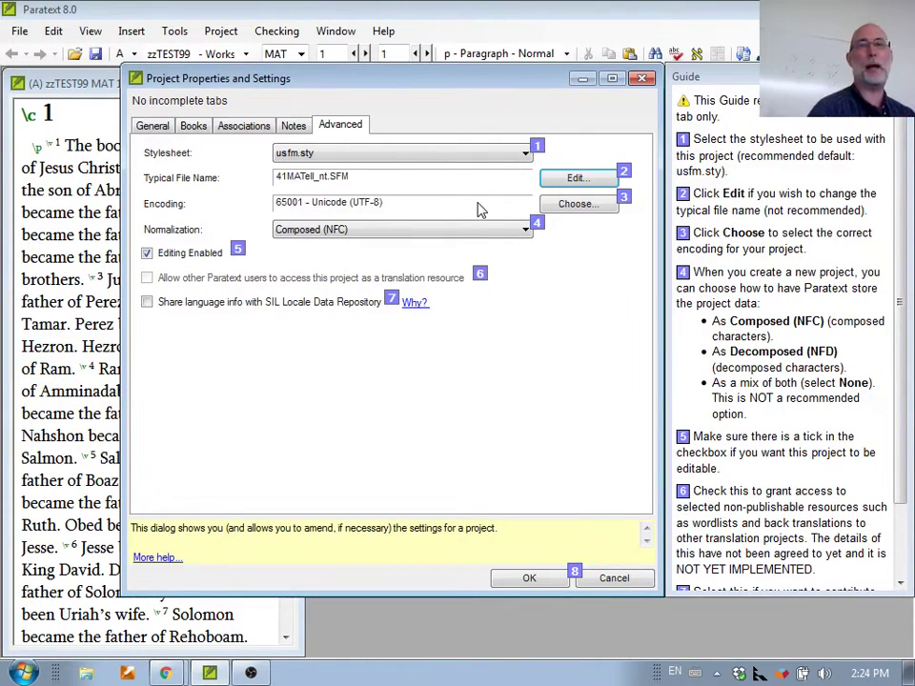
# Examine the Normalization options available for storing the project's data, leaving the setting at Composed (NFC)
pyautogui.click(405, 229)
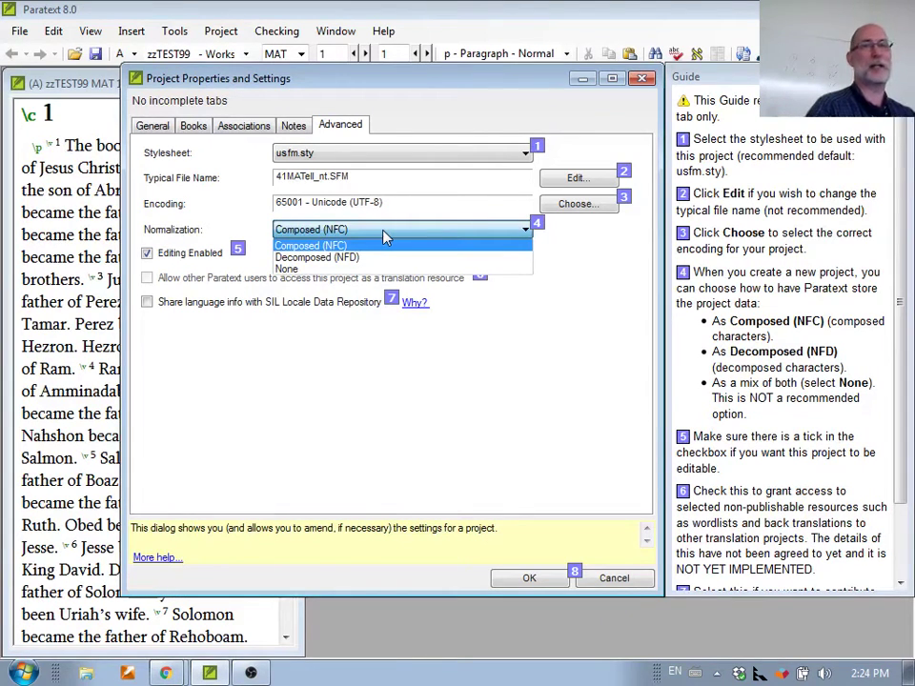
pyautogui.click(383, 231)
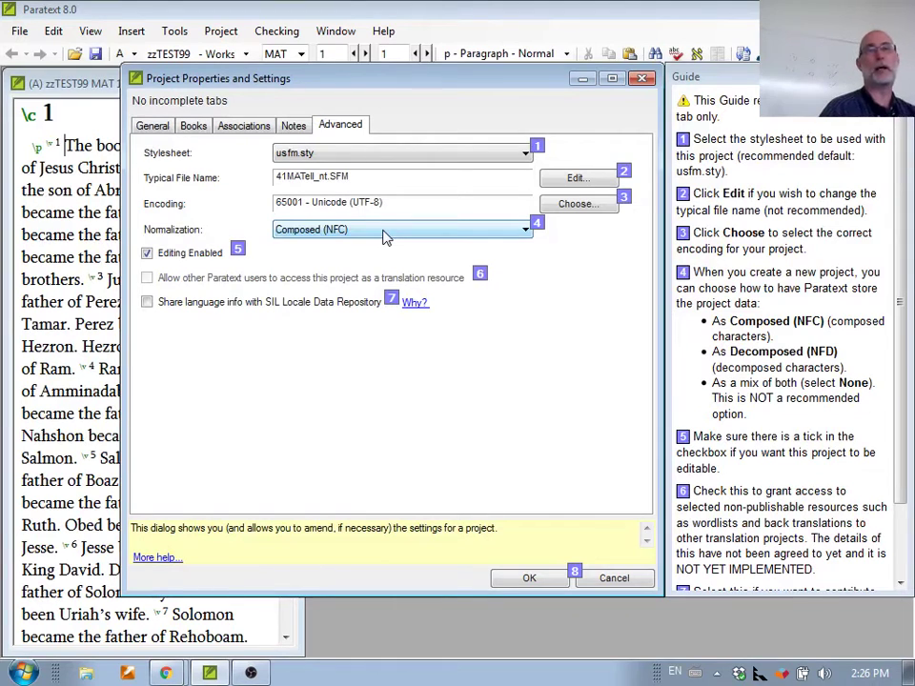
pyautogui.click(384, 233)
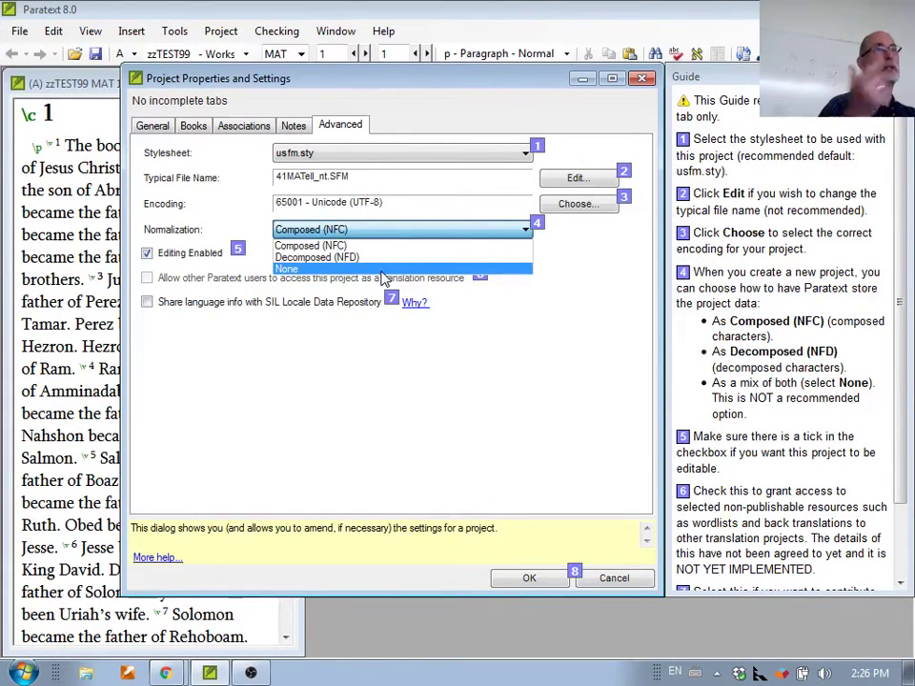
pyautogui.click(600, 246)
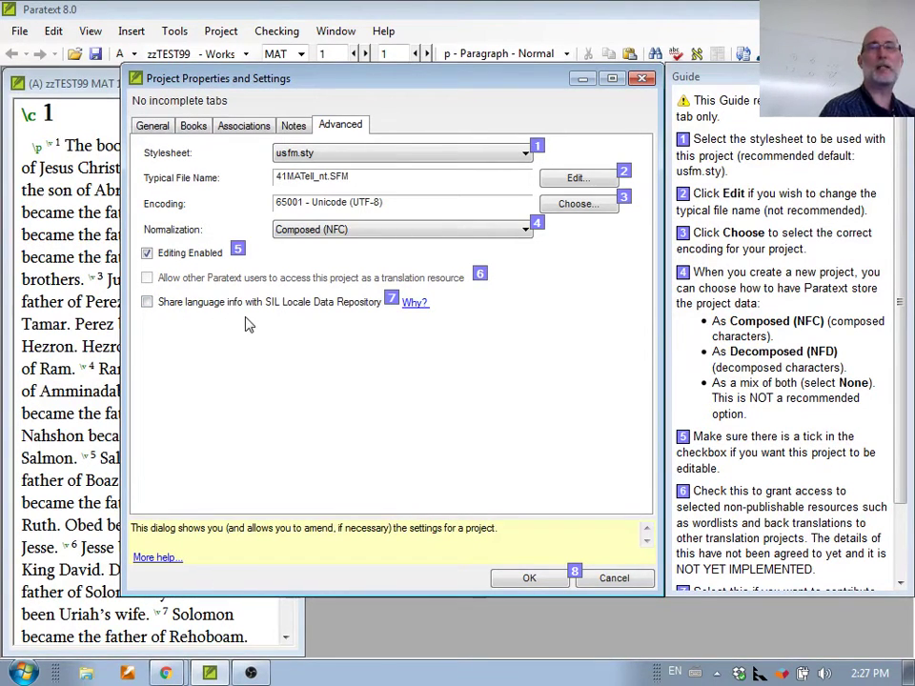
# Read the help on why to share language information with the SIL Locale Data Repository
pyautogui.click(414, 303)
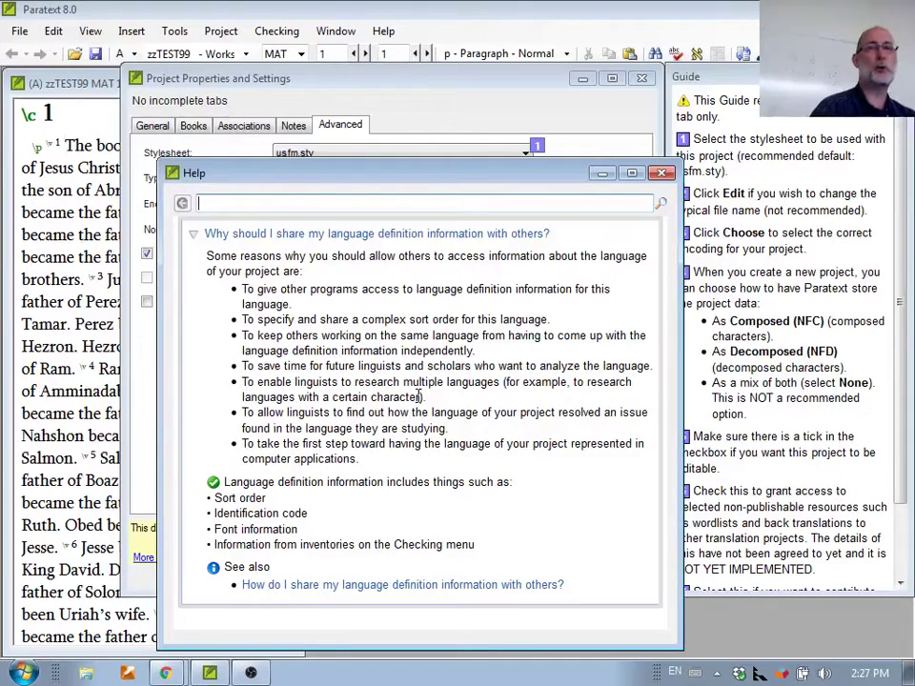
pyautogui.click(661, 172)
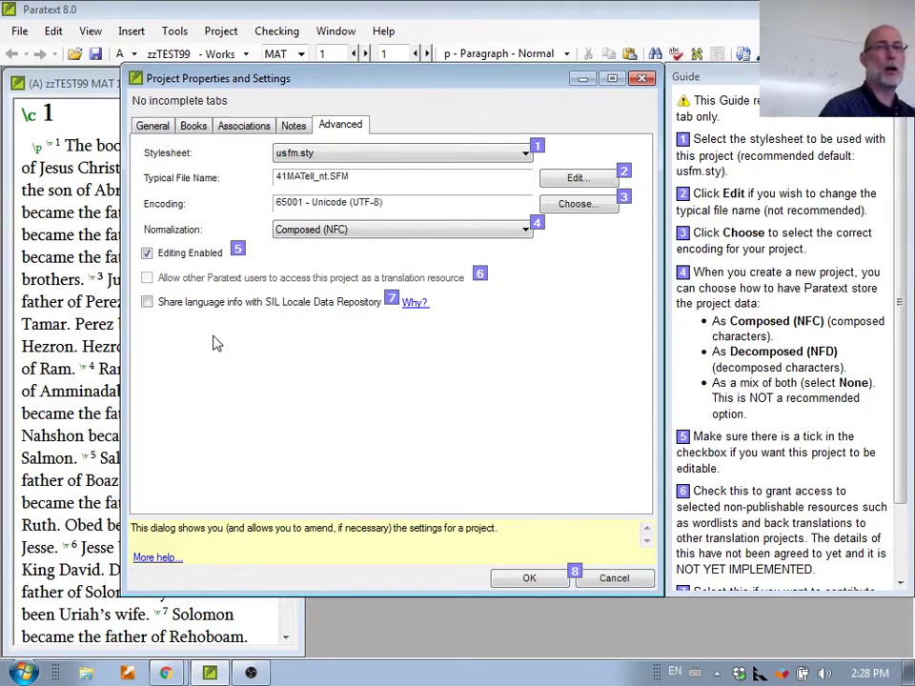
# Review the project's note tags, associations, books and general settings, and create the ell_nt project
pyautogui.click(293, 127)
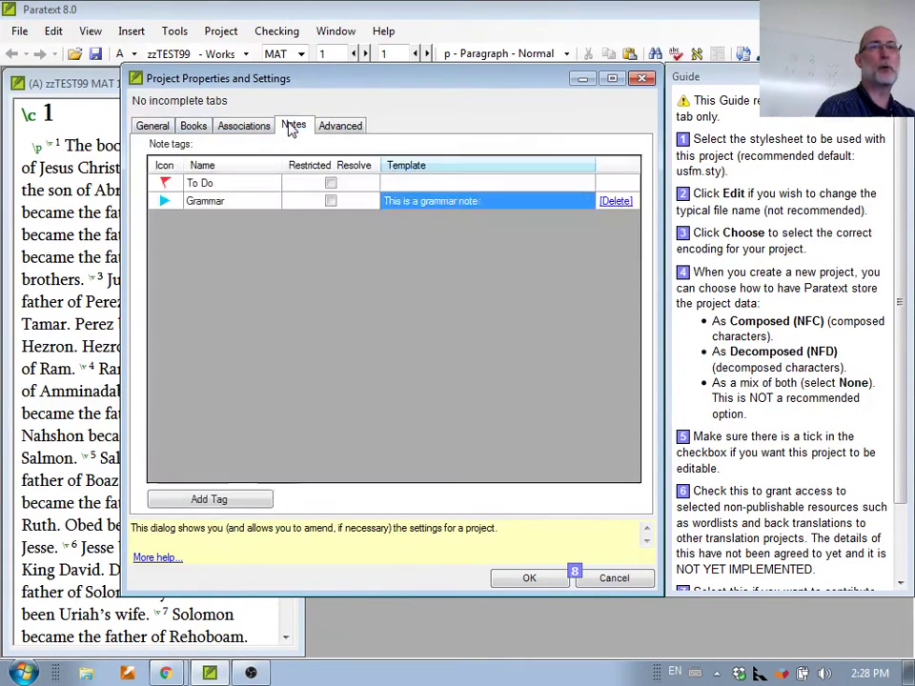
pyautogui.click(259, 128)
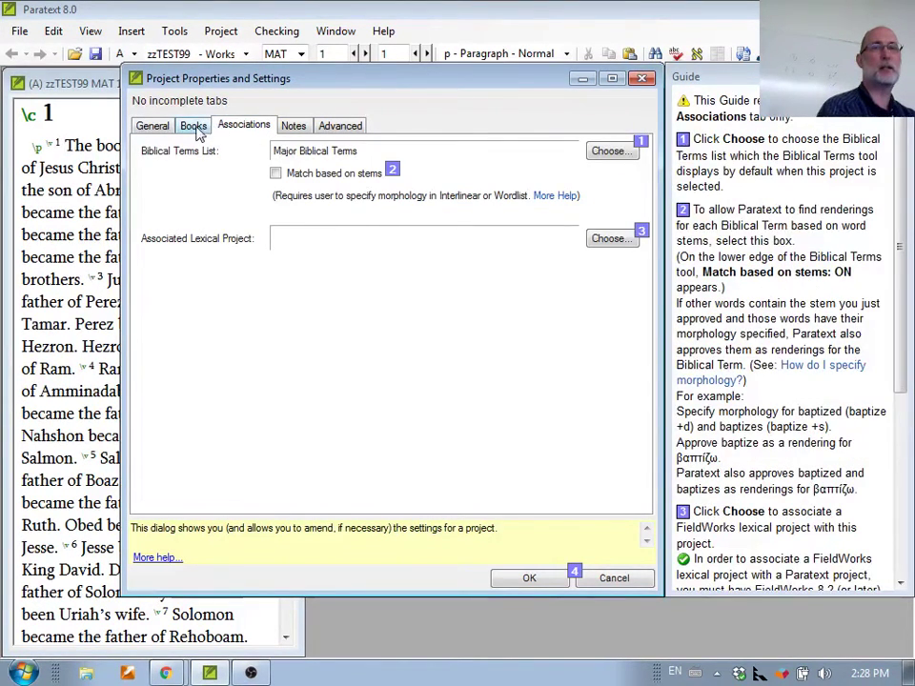
pyautogui.click(193, 127)
pyautogui.click(155, 132)
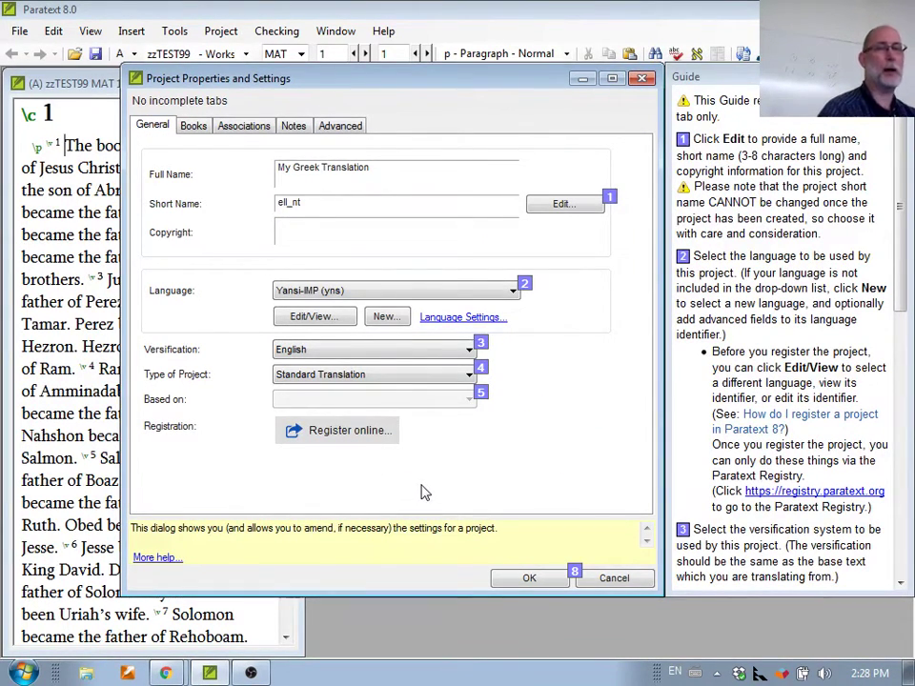
pyautogui.click(526, 579)
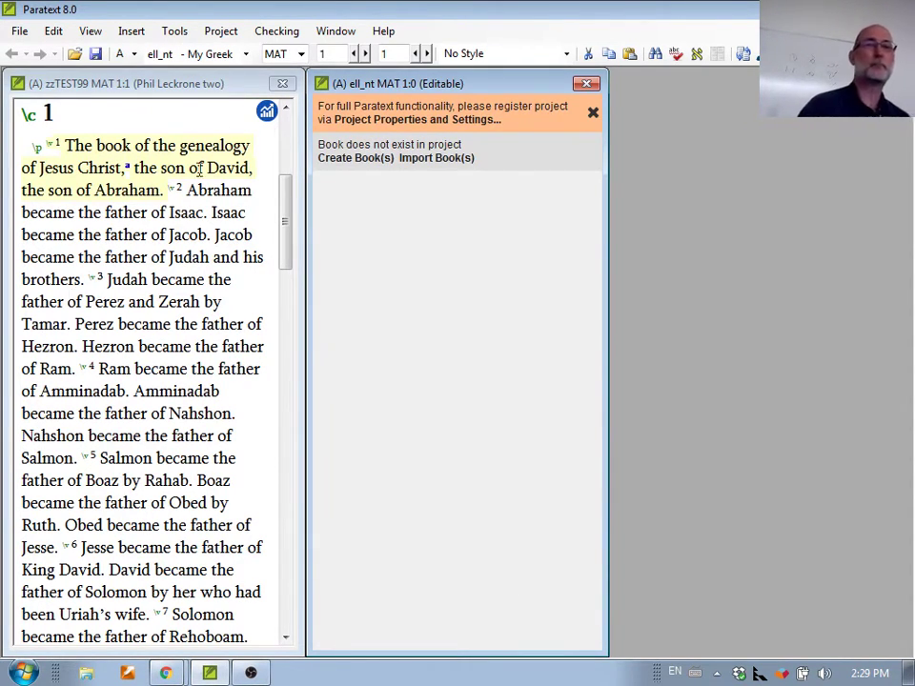
# Import the book files 41MATzzTEST99.SFM through 653JNzzTEST99.SFM from the zzTEST99 folder into the ell_nt project
pyautogui.click(422, 160)
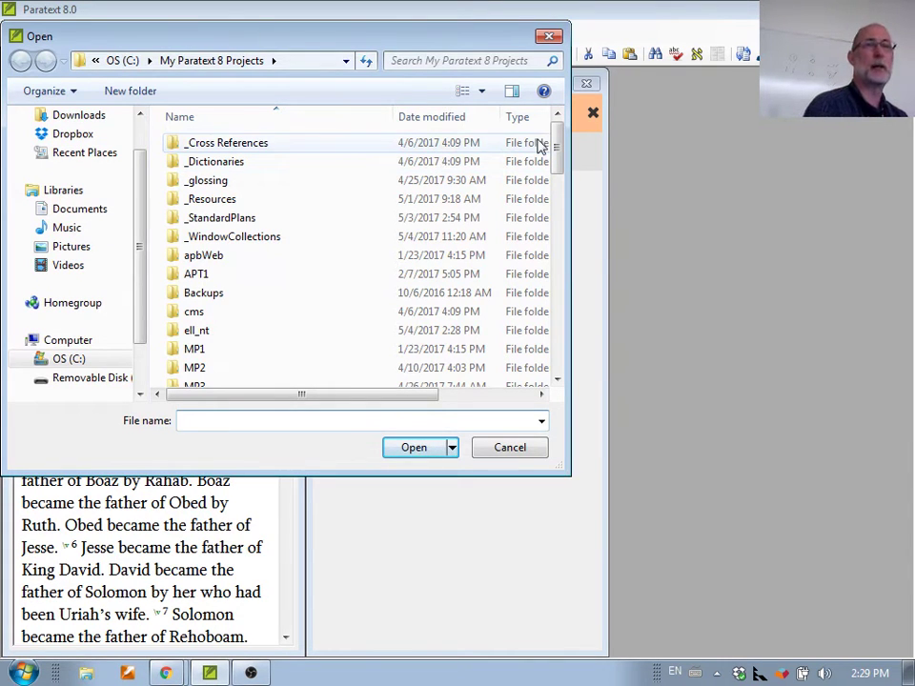
pyautogui.moveTo(555, 148); pyautogui.dragTo(558, 235)
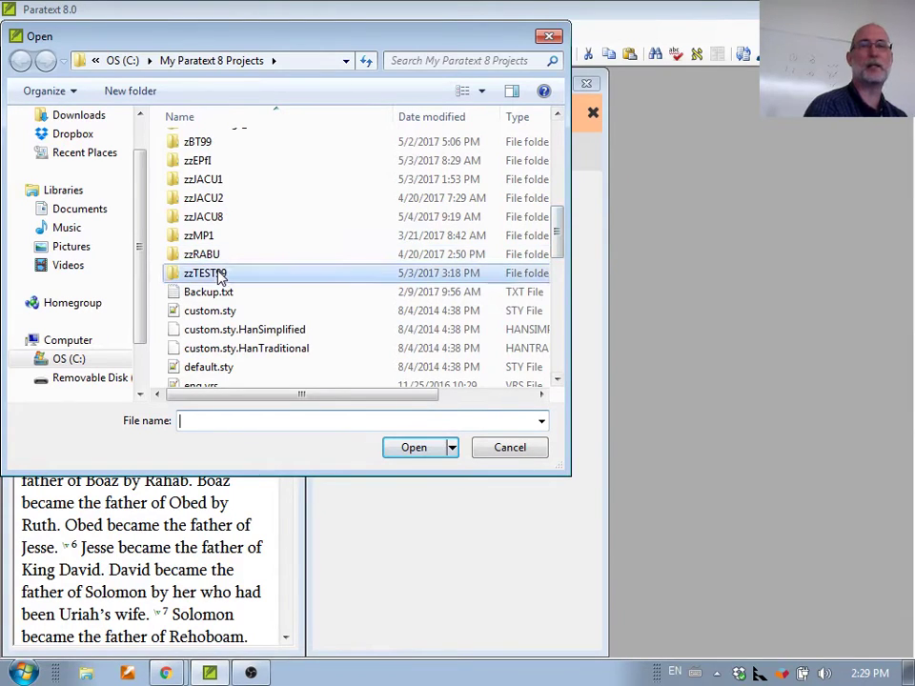
pyautogui.doubleClick(218, 274)
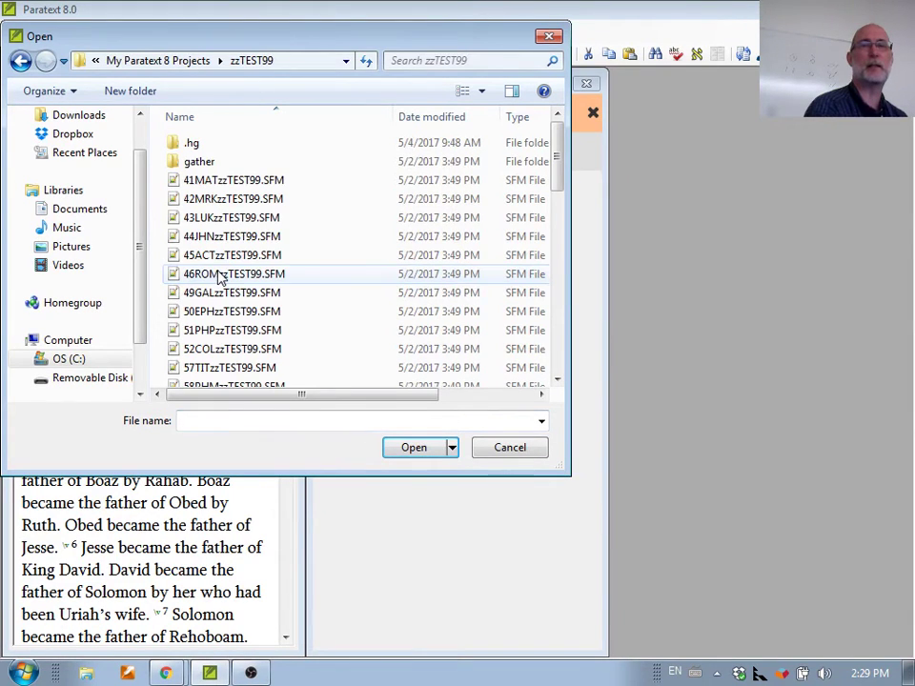
pyautogui.click(246, 187)
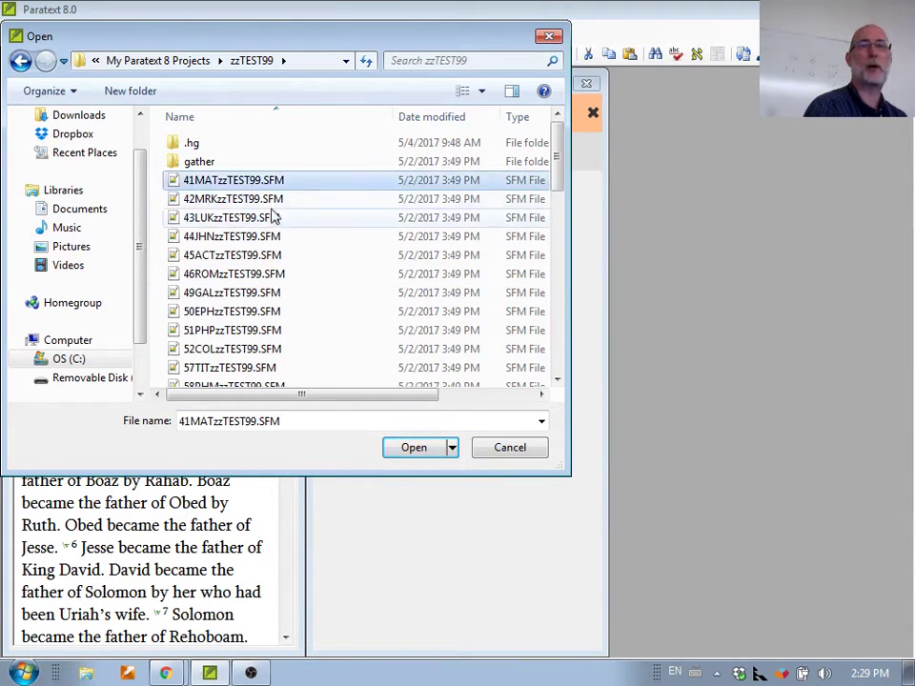
pyautogui.scroll(-6, 272, 243)
pyautogui.scroll(-1, 269, 248)
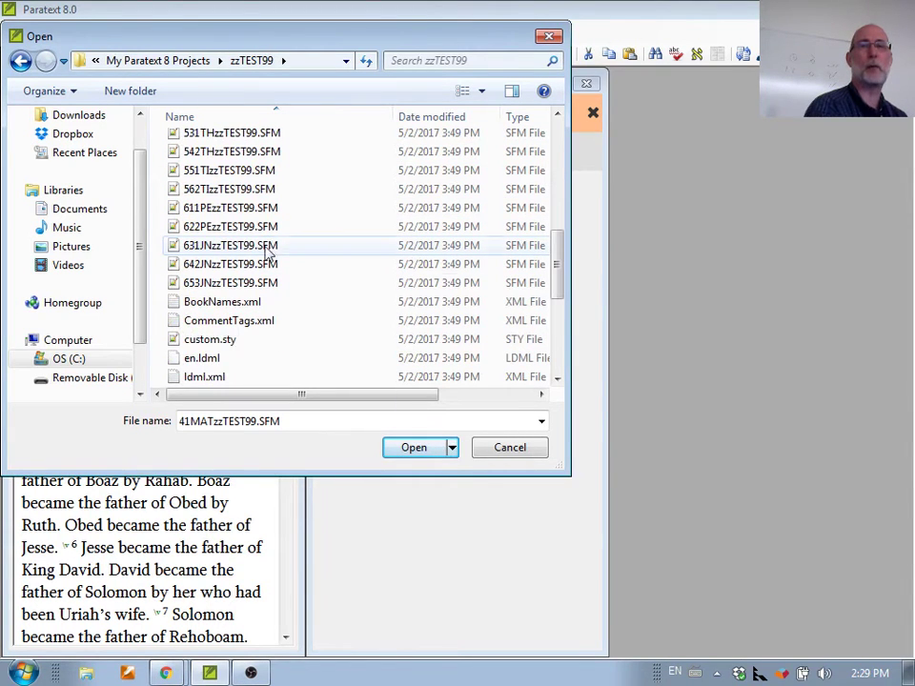
pyautogui.keyDown('shift'); pyautogui.click(249, 286); pyautogui.keyUp('shift')
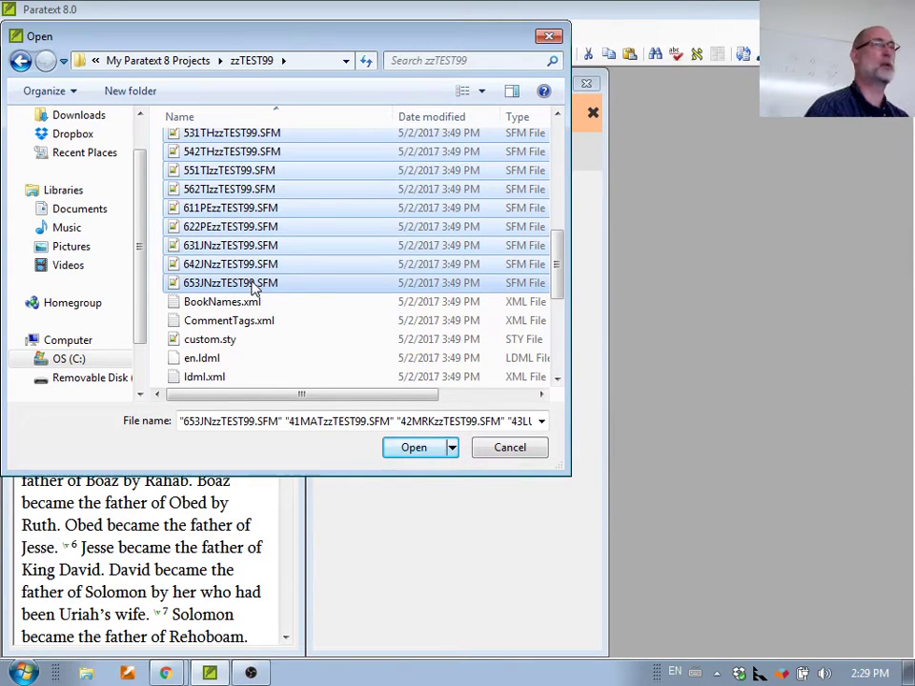
pyautogui.click(414, 447)
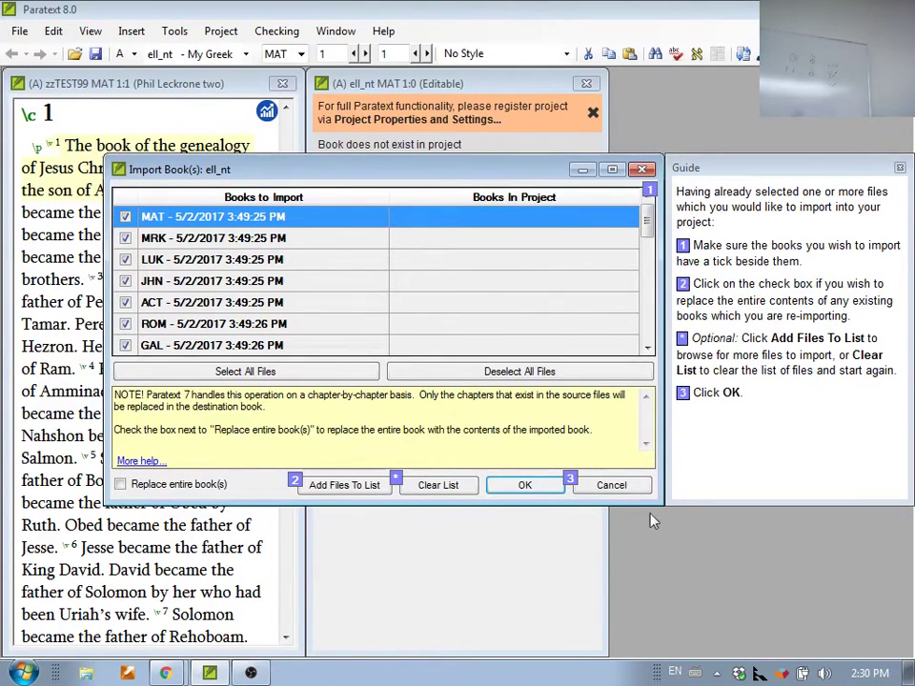
pyautogui.click(524, 485)
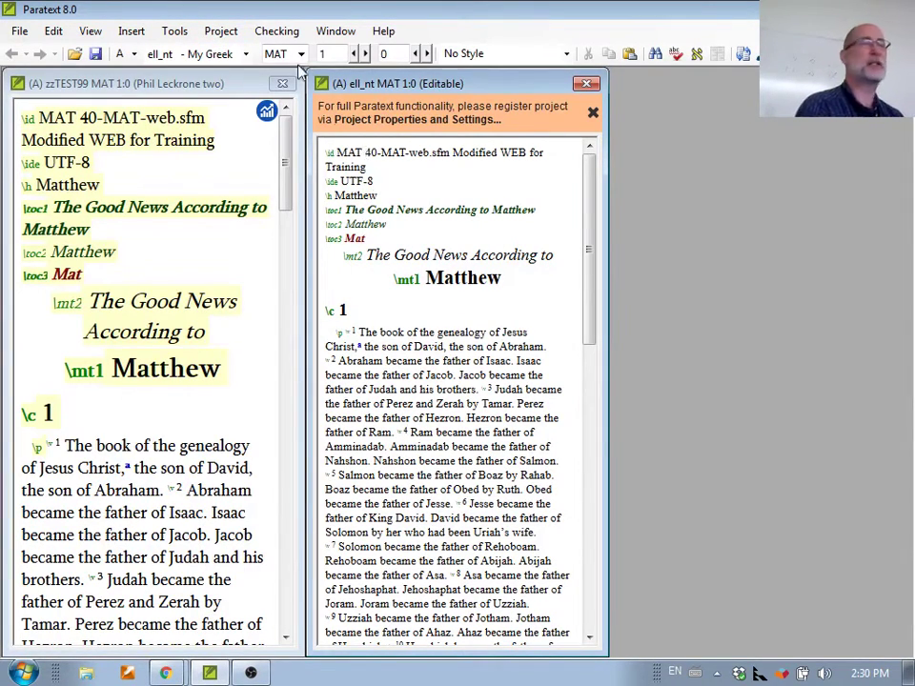
# Examine which of ell_nt's project properties can still be edited: full name, copyright, language and versification, leaving them unchanged
pyautogui.click(221, 32)
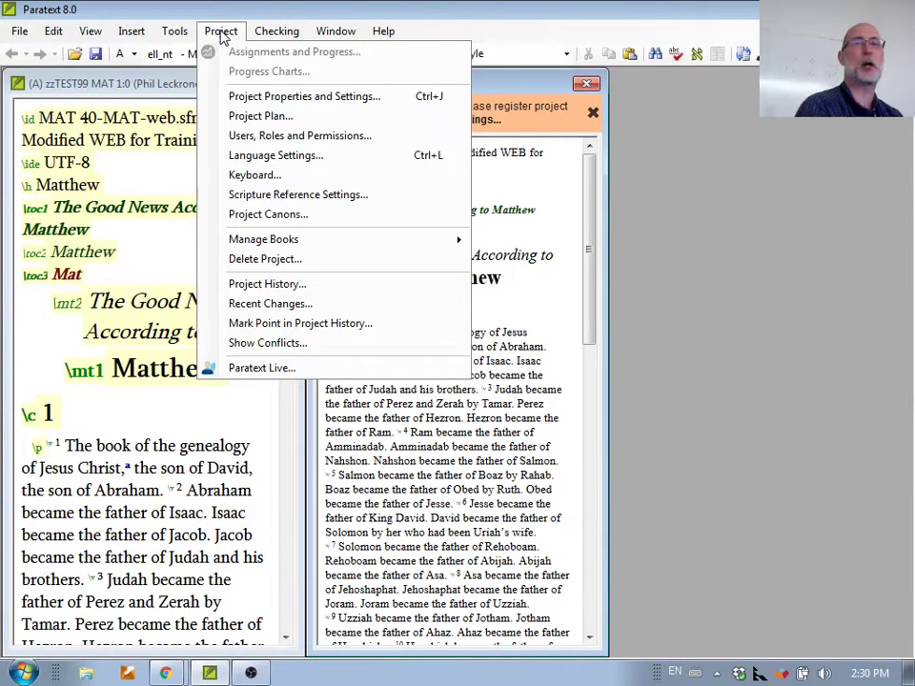
pyautogui.click(244, 99)
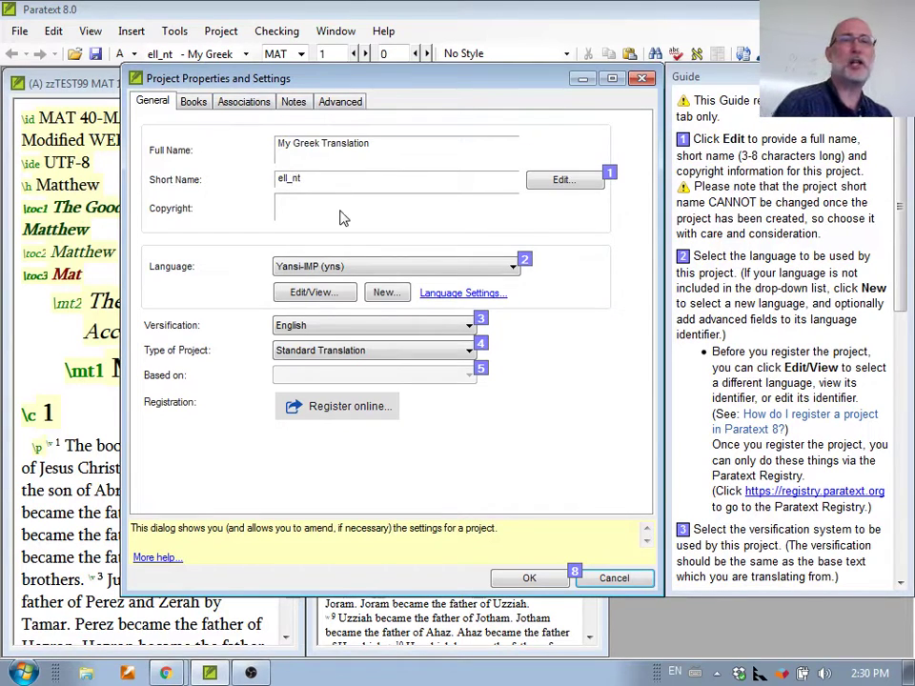
pyautogui.click(561, 180)
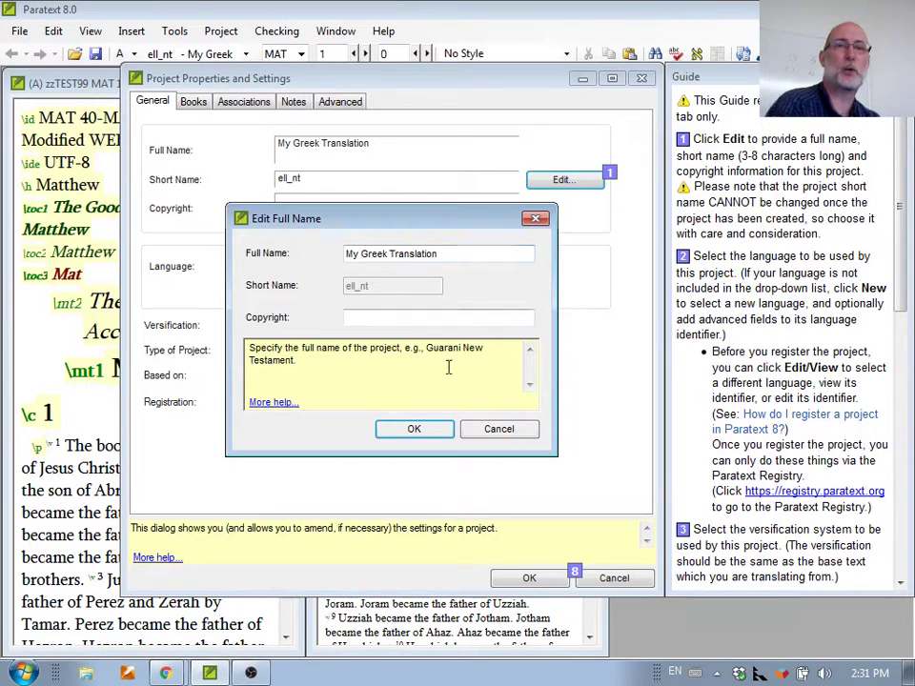
pyautogui.click(486, 434)
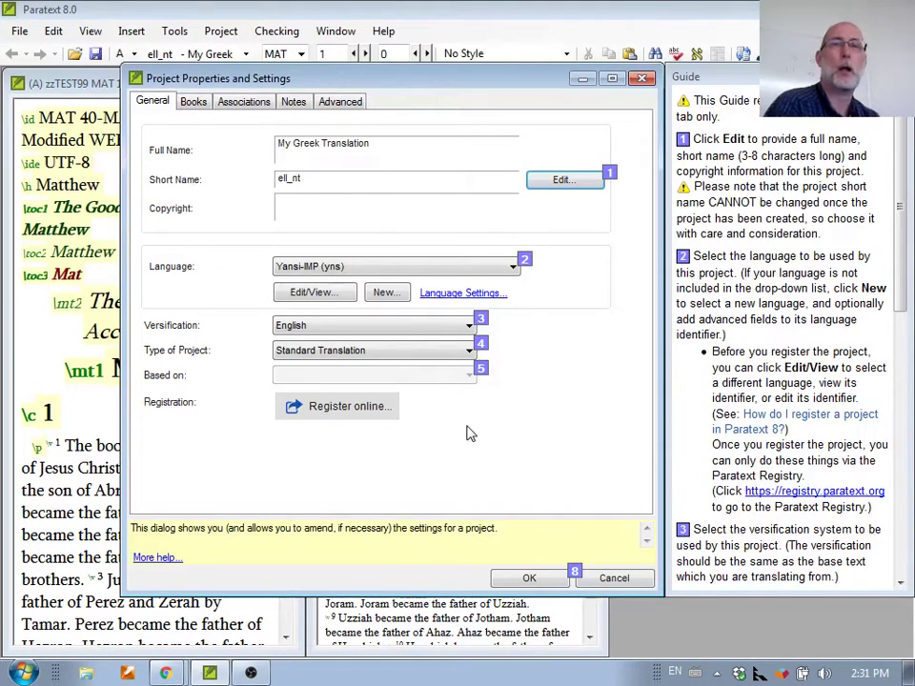
pyautogui.click(430, 270)
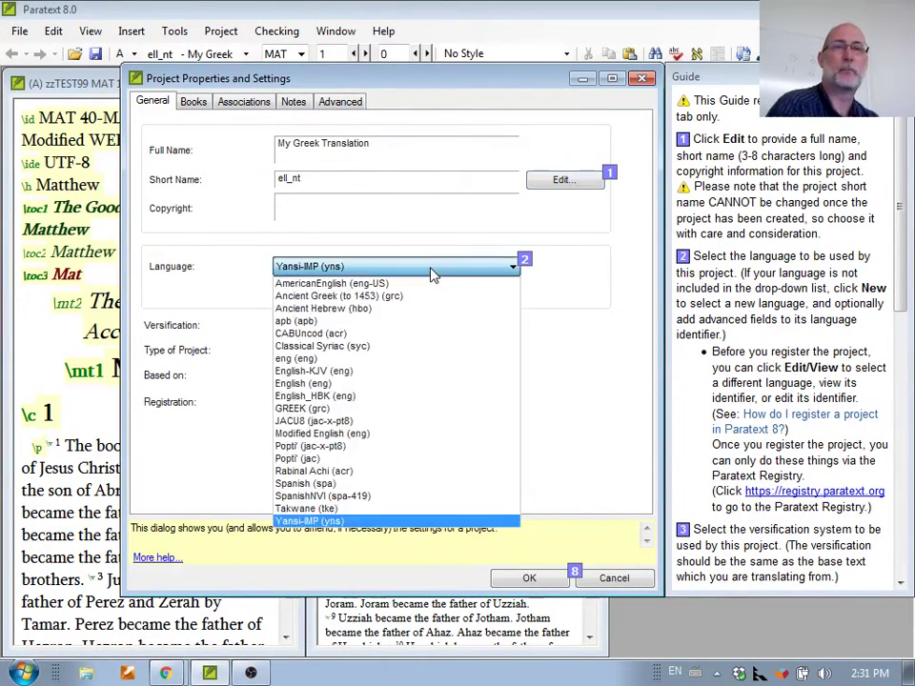
pyautogui.click(430, 270)
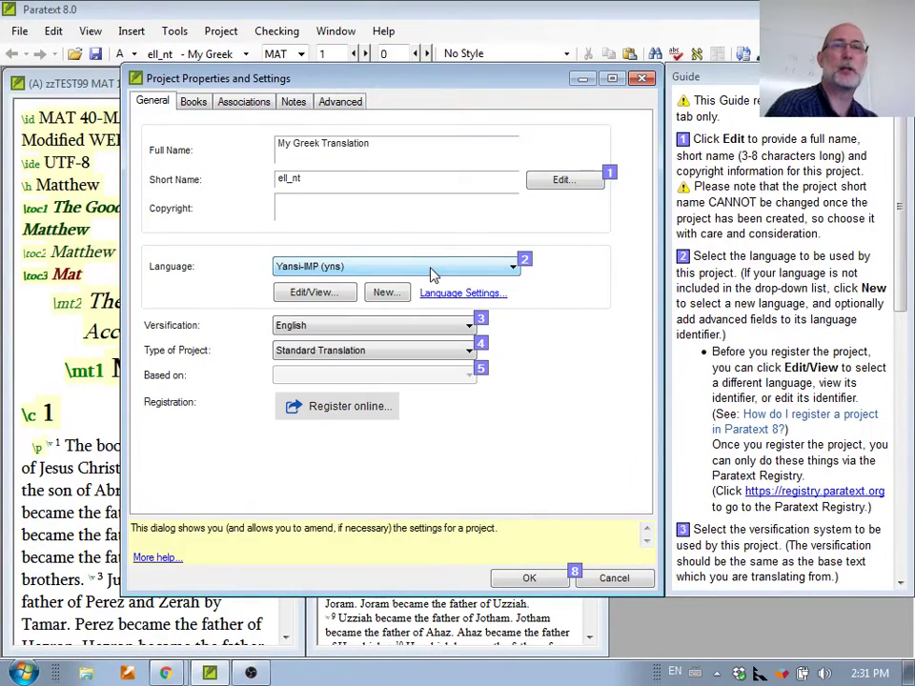
pyautogui.click(436, 329)
pyautogui.click(435, 331)
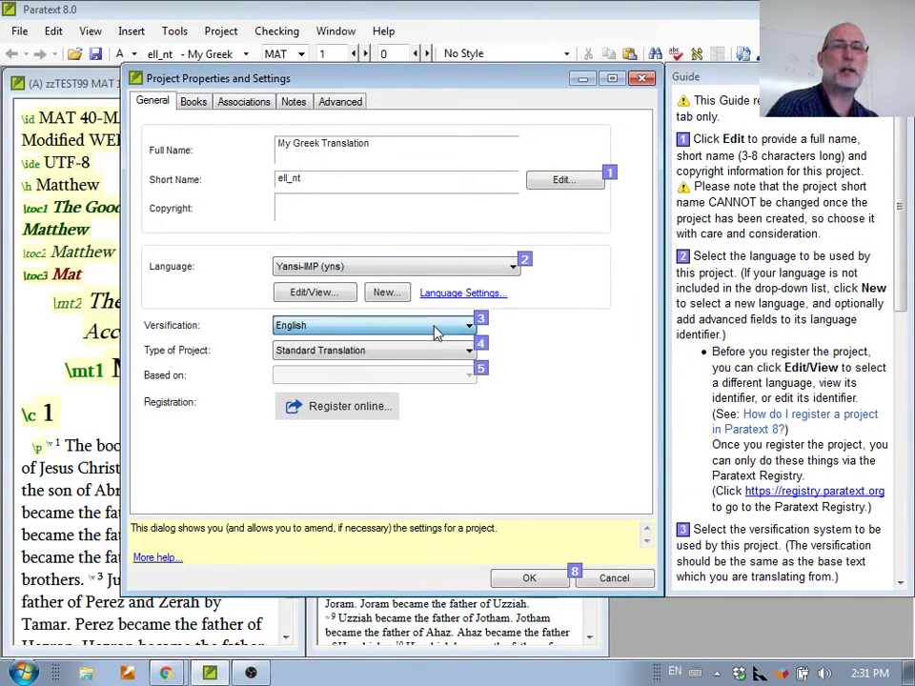
# Change the ell_nt project's type to Back Translation based on "zzTEST99 - Workshop Backup for Migration" and apply the settings
pyautogui.click(437, 355)
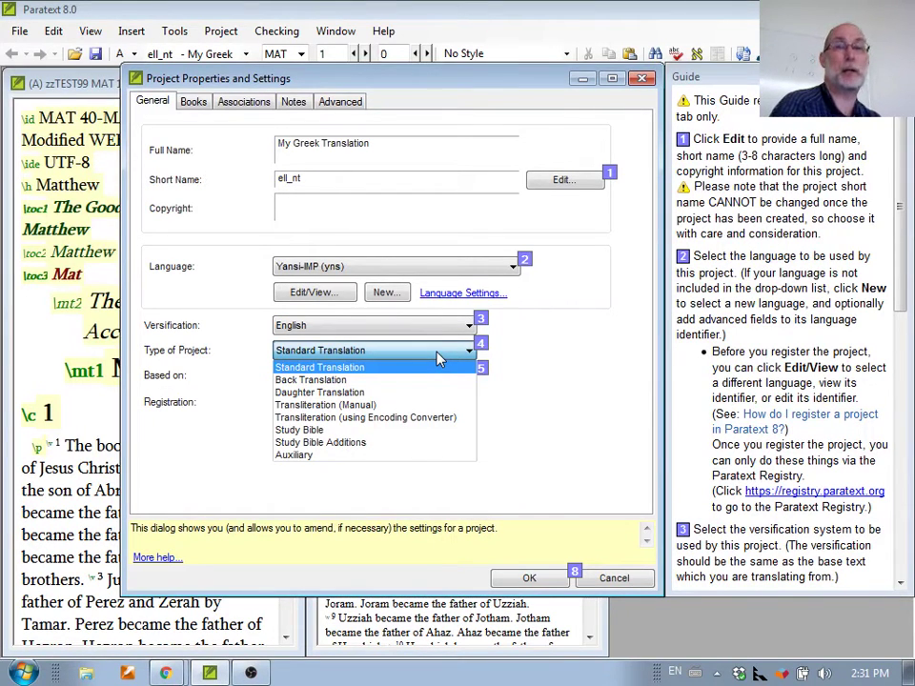
pyautogui.click(415, 380)
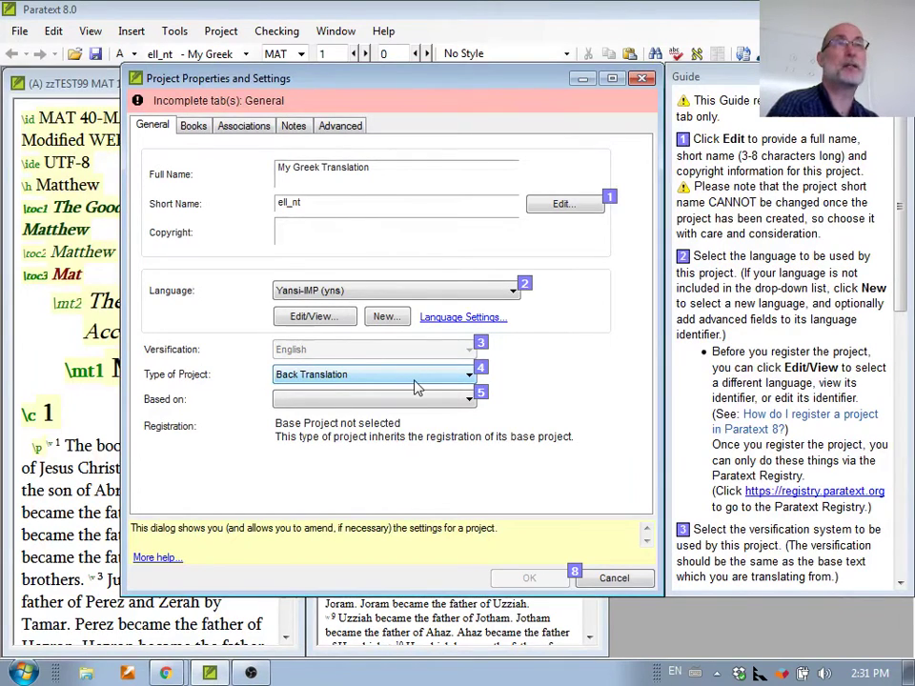
pyautogui.click(422, 401)
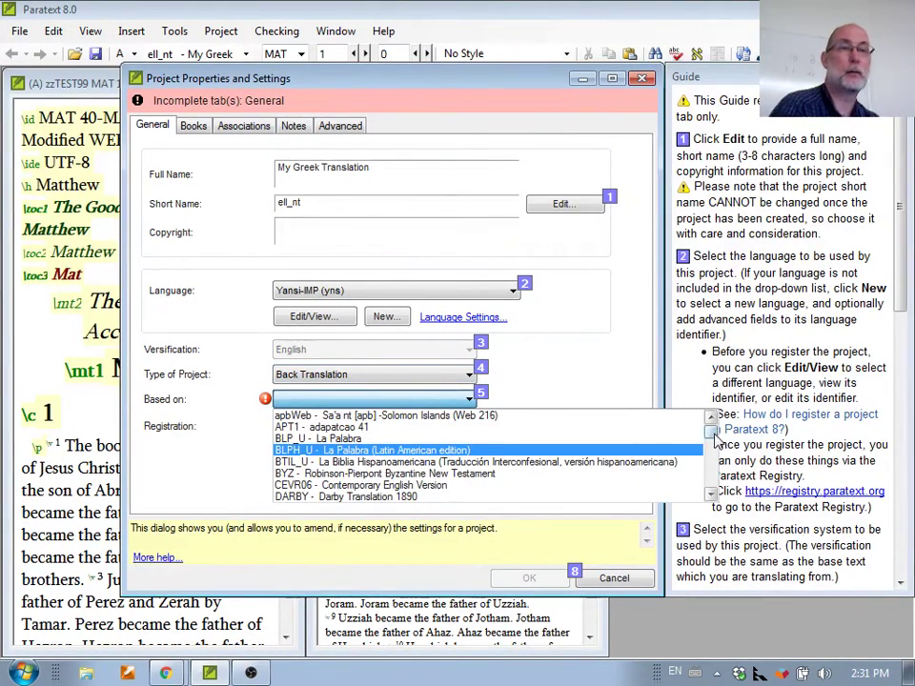
pyautogui.moveTo(717, 437); pyautogui.dragTo(713, 477)
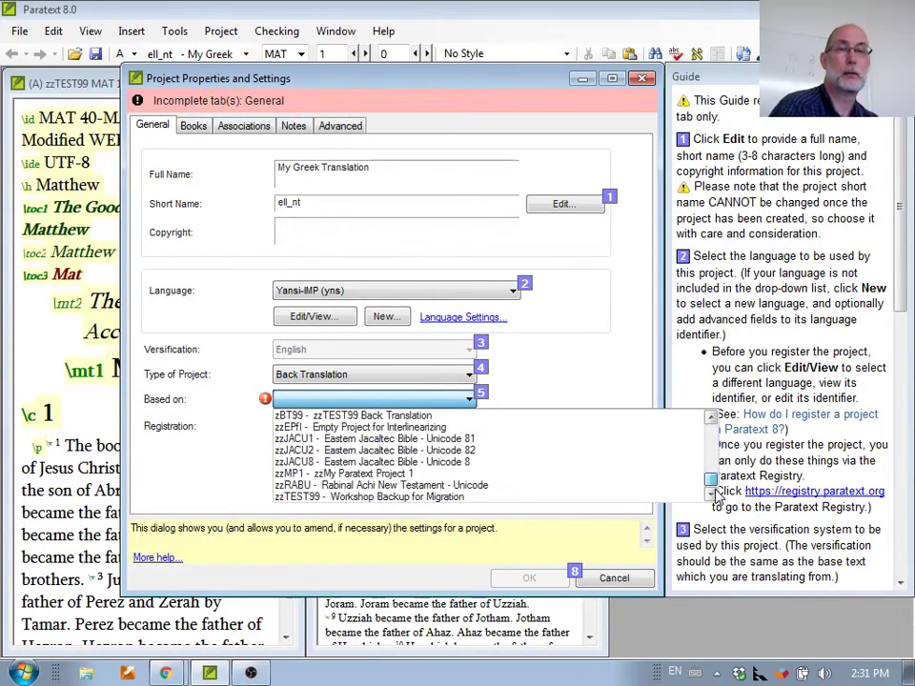
pyautogui.click(493, 499)
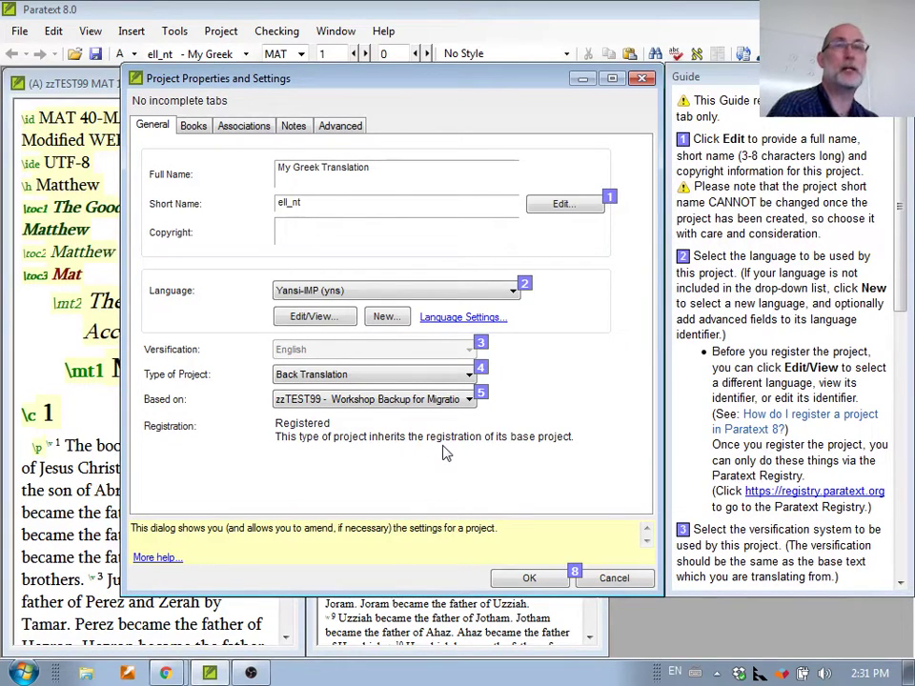
pyautogui.click(532, 578)
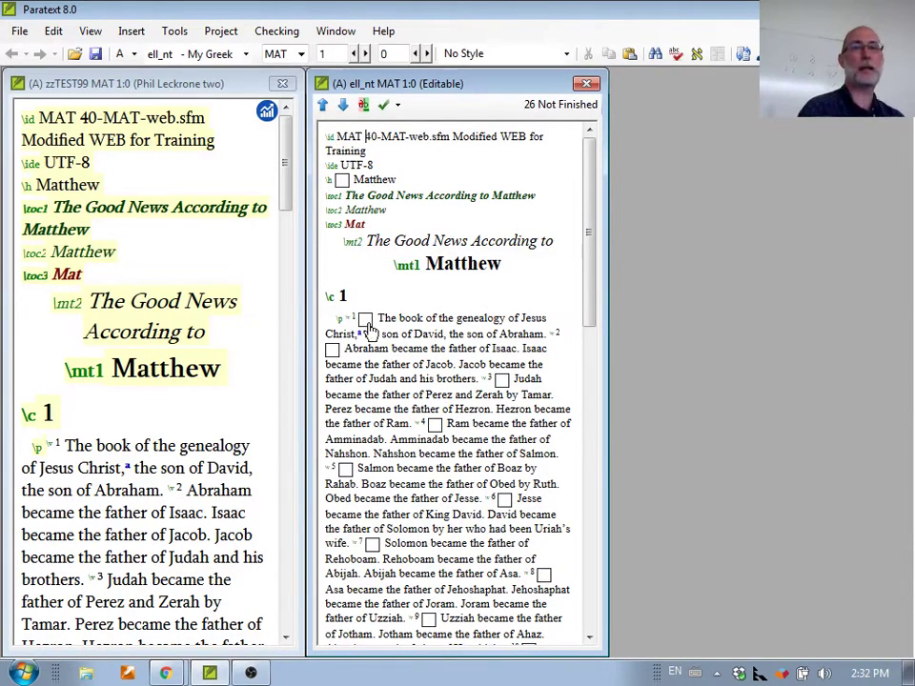
# Mark Matthew 1:1 as finished in the ell_nt back translation, and mark all verses in the book as finished
pyautogui.click(366, 320)
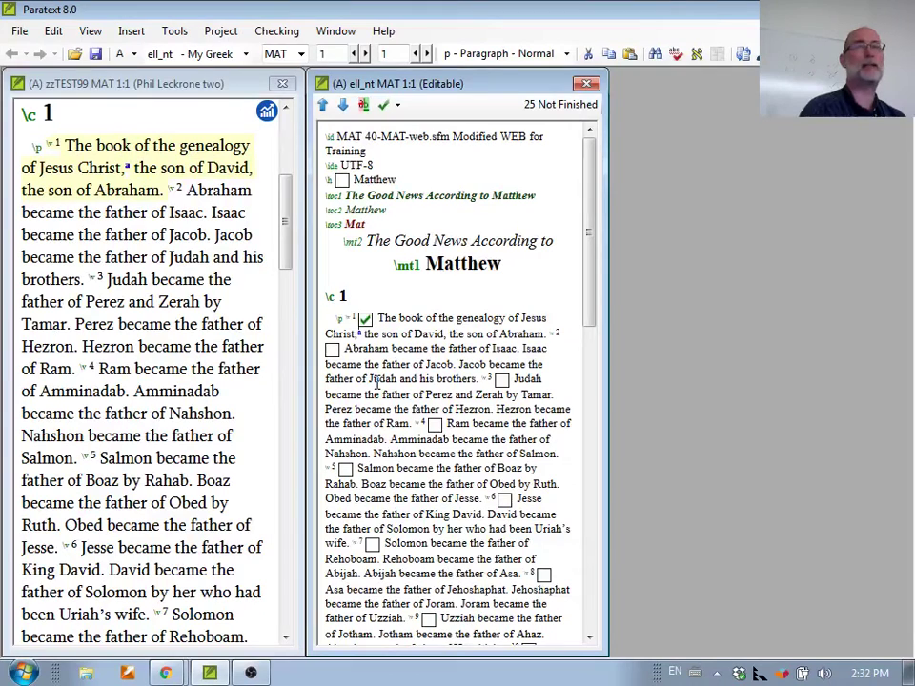
pyautogui.click(397, 106)
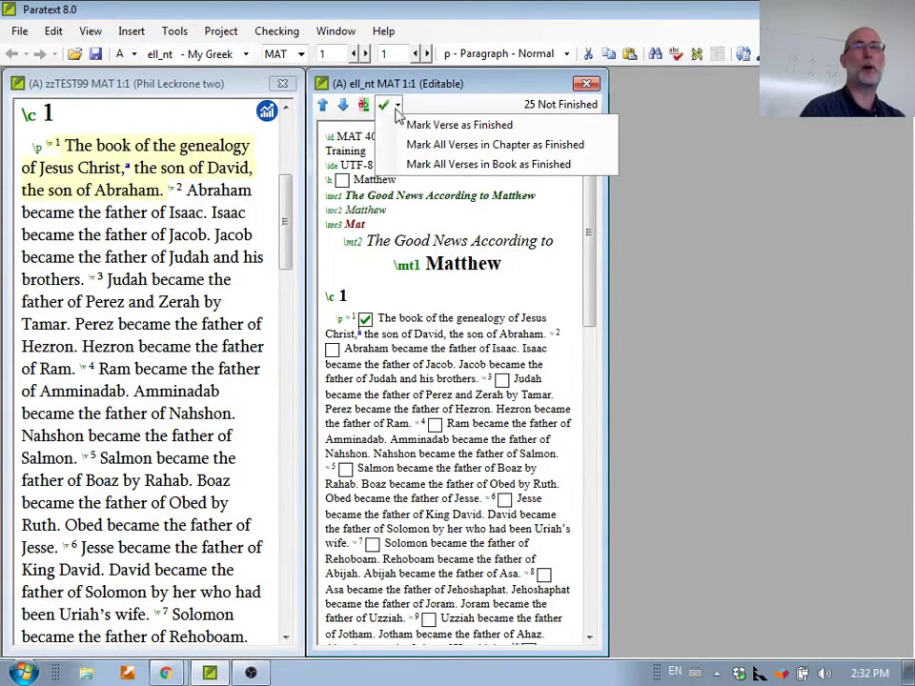
pyautogui.click(452, 165)
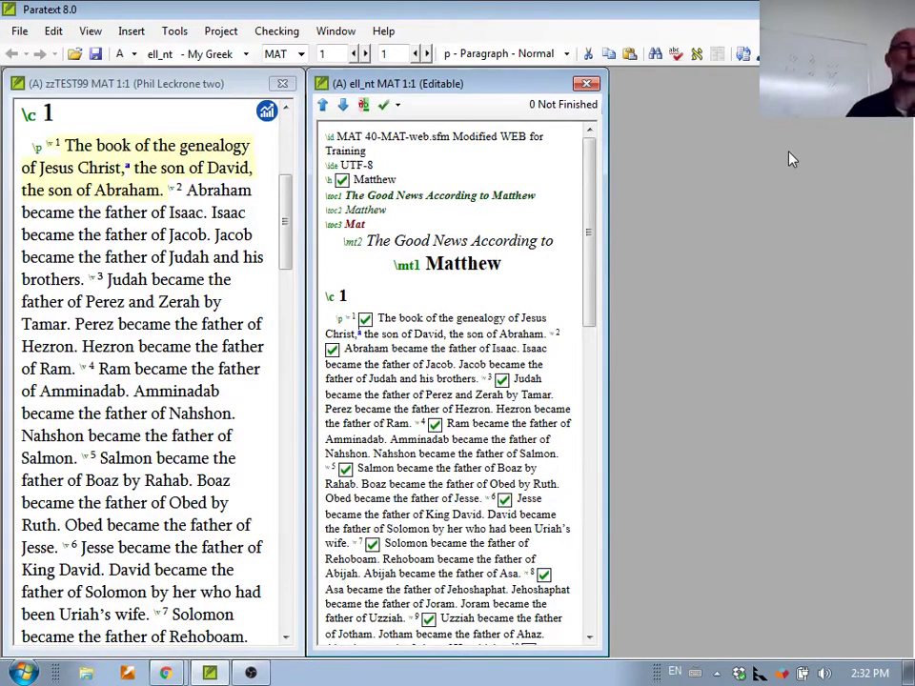
# Check the back translation's general project properties and close them without changes
pyautogui.click(229, 31)
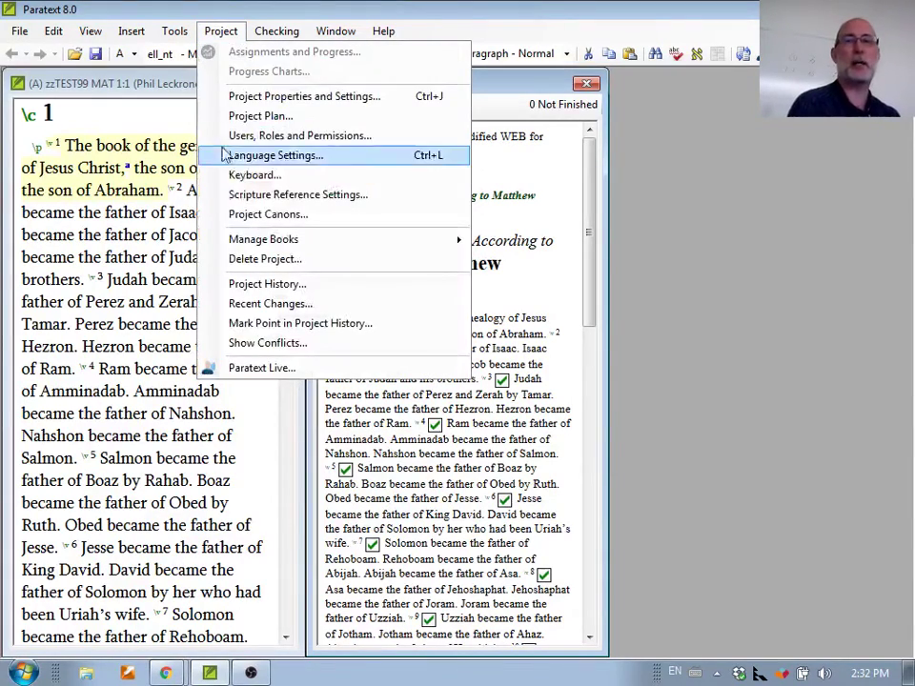
pyautogui.click(257, 98)
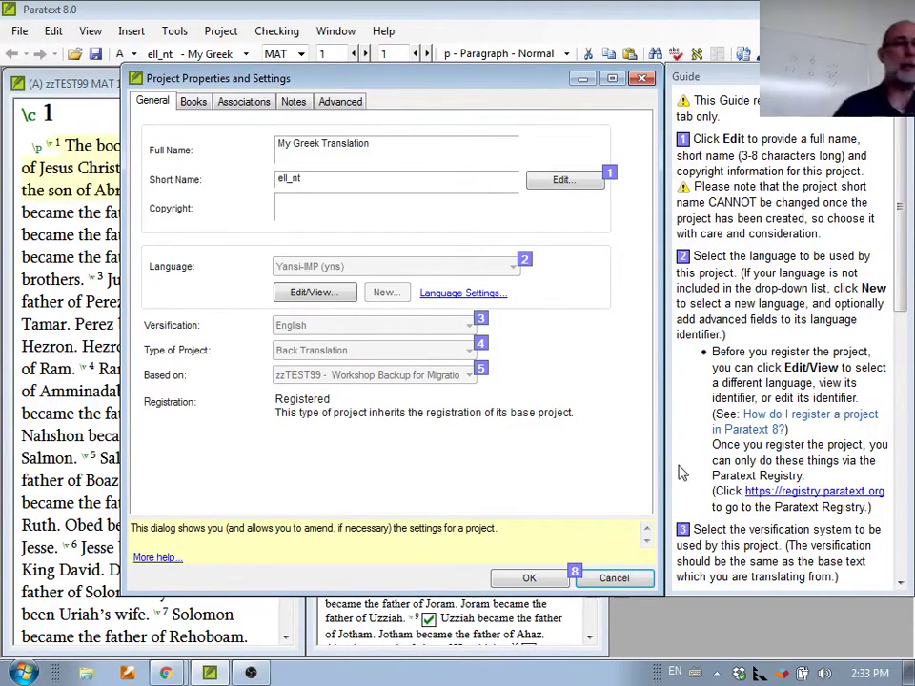
pyautogui.click(611, 577)
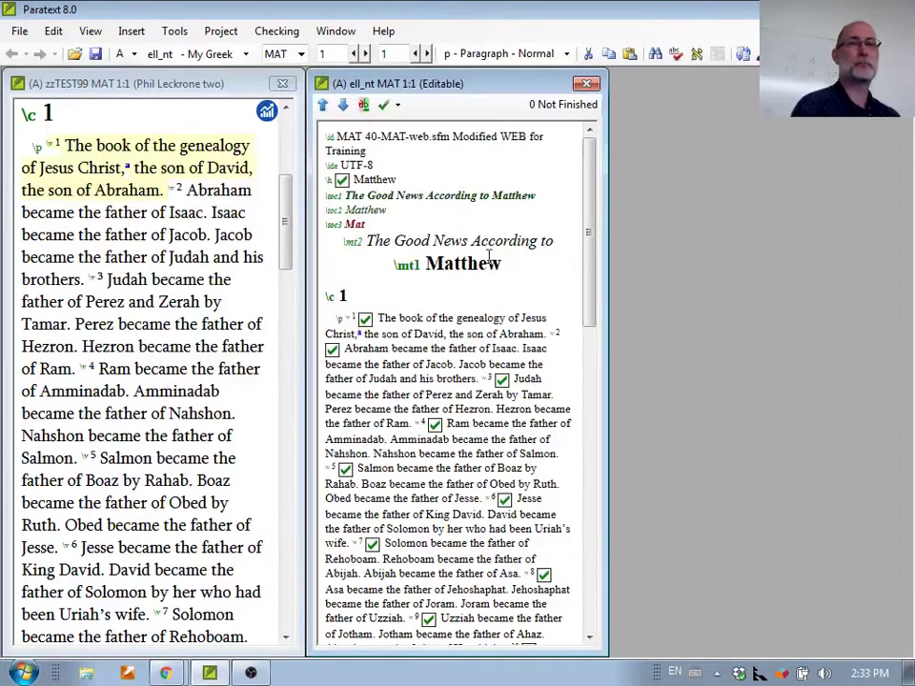
# Examine ell_nt's advanced project settings and the stylesheets available for it, keeping usfm.sty selected
pyautogui.click(398, 169)
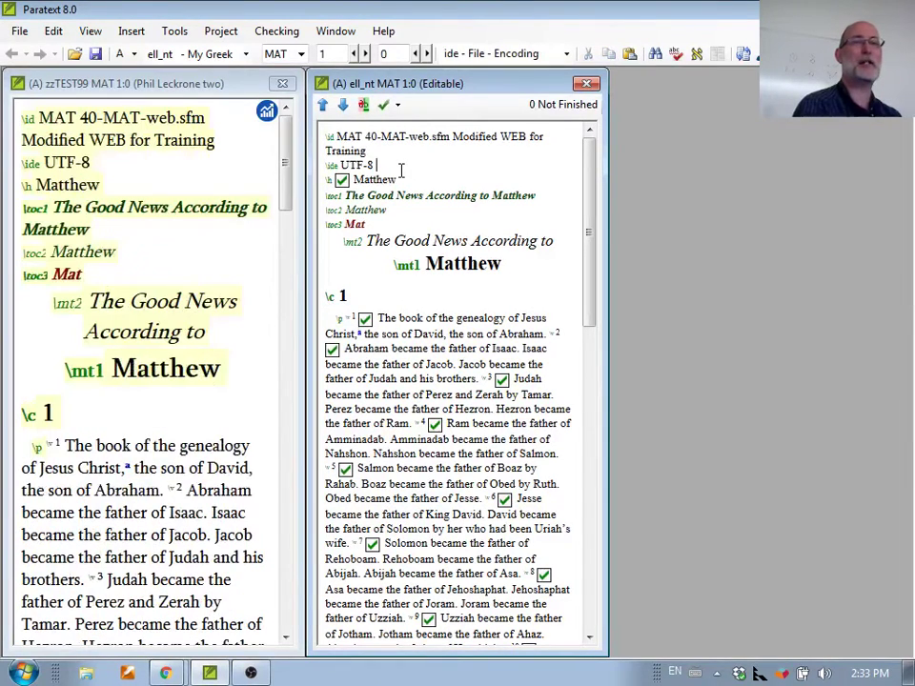
pyautogui.click(227, 36)
pyautogui.click(240, 96)
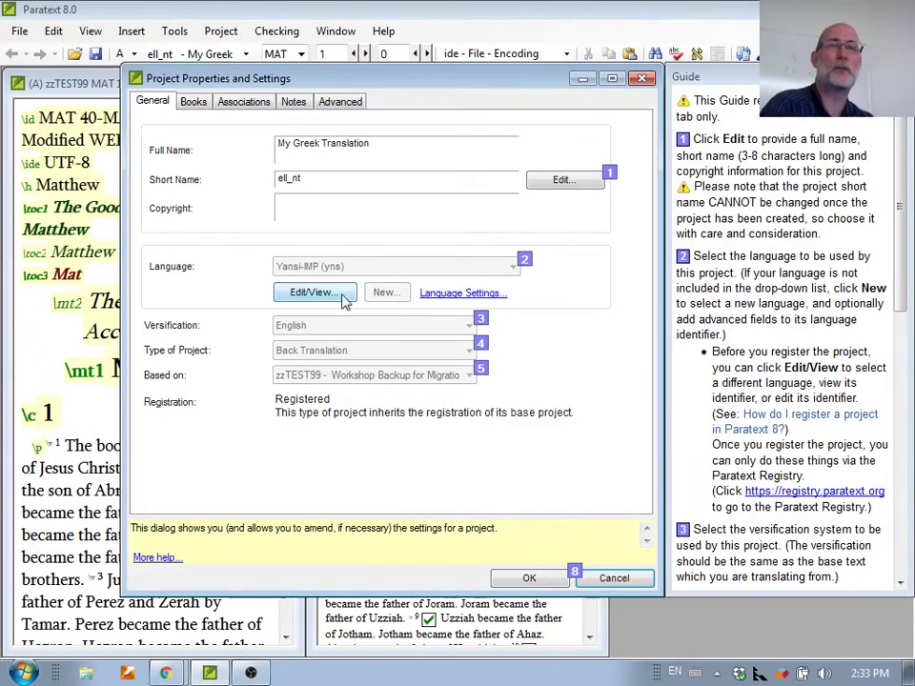
pyautogui.click(339, 102)
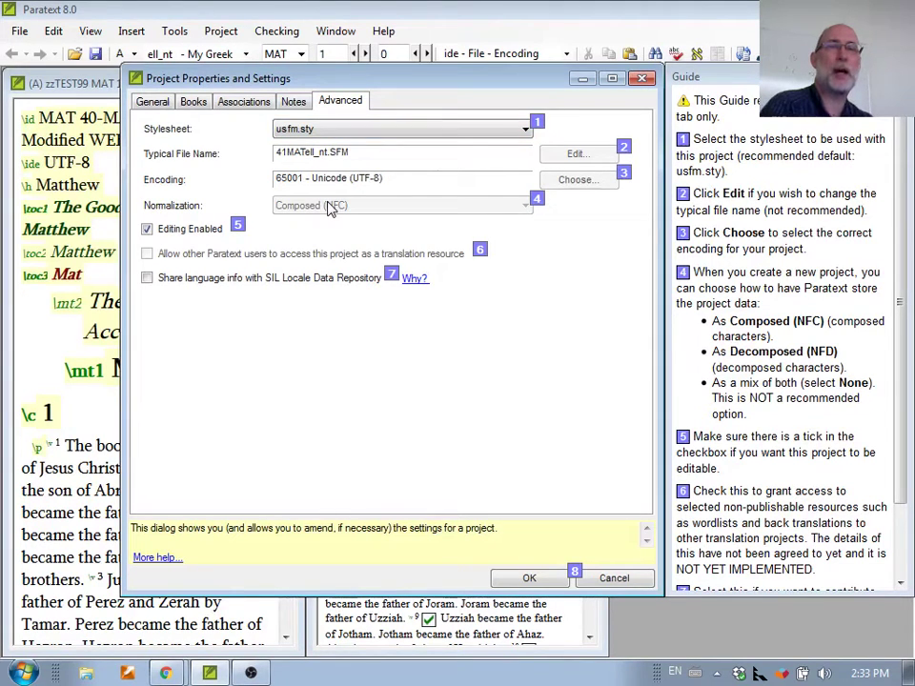
pyautogui.click(530, 130)
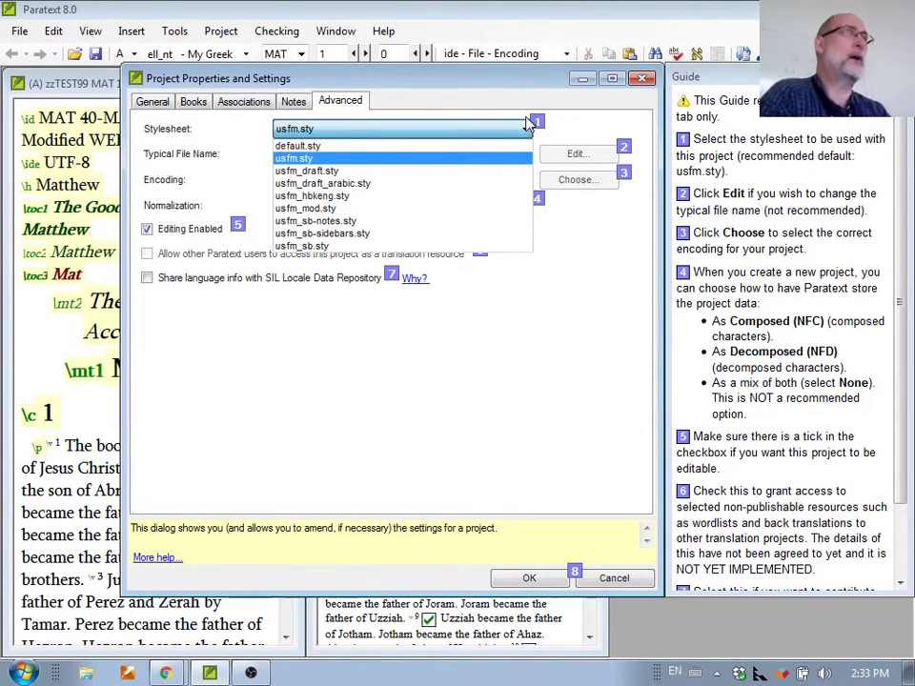
pyautogui.click(580, 136)
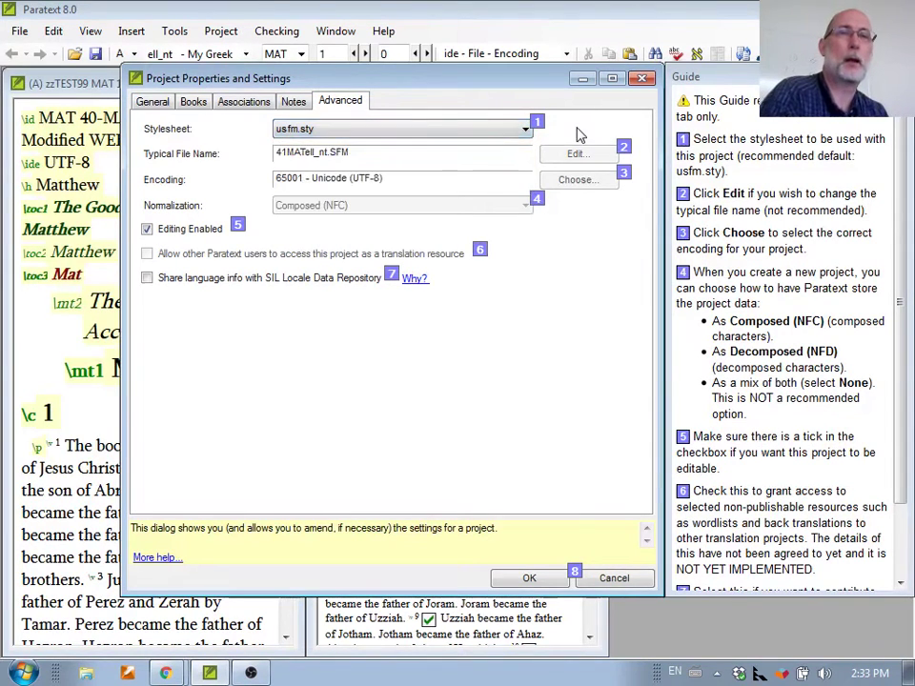
pyautogui.click(509, 131)
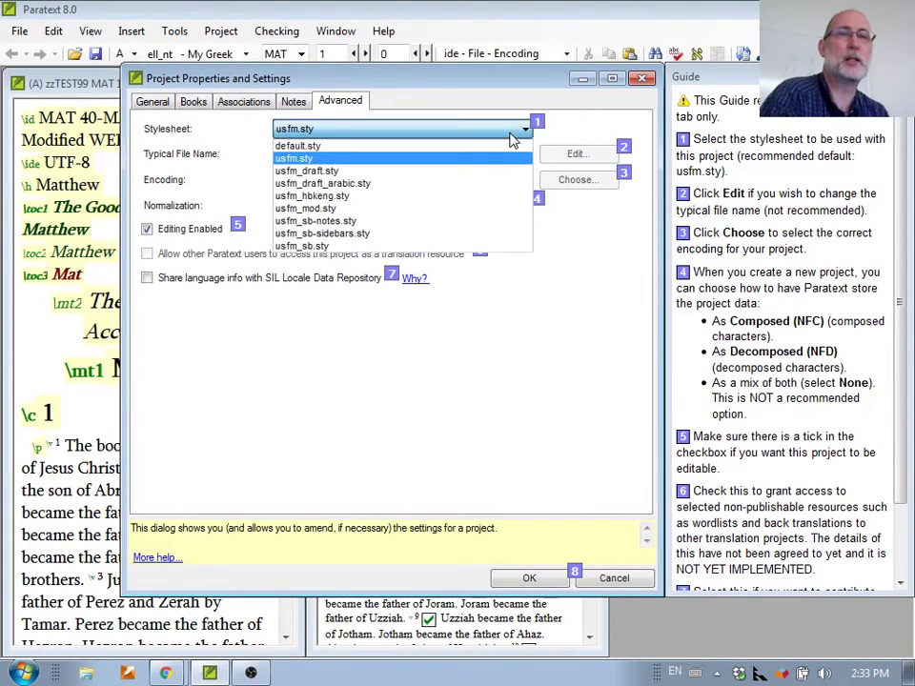
pyautogui.click(536, 197)
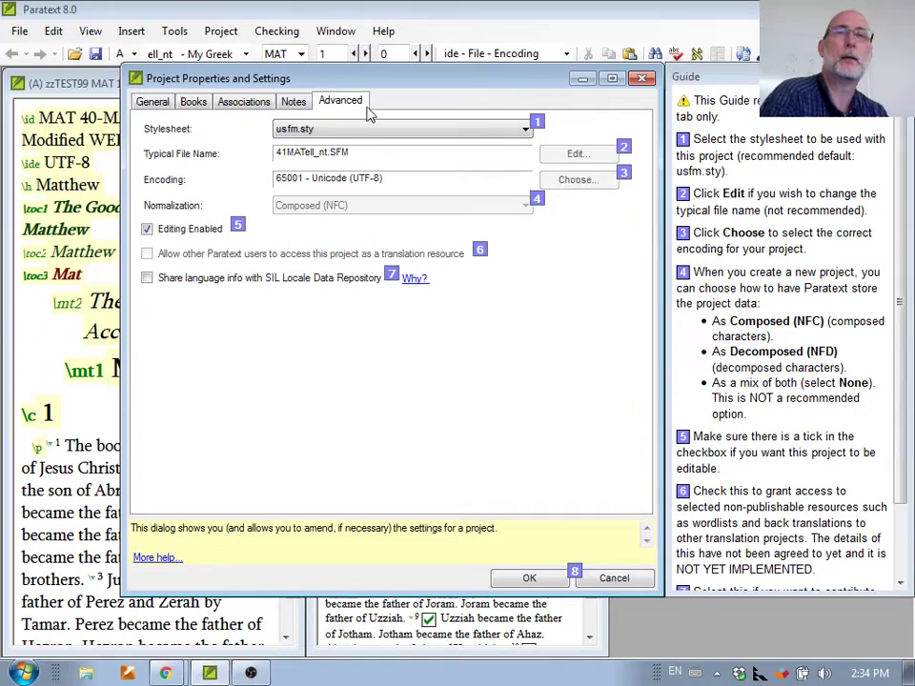
# Review ell_nt's note tags, associations, book scope and general properties, and close the project settings
pyautogui.click(295, 103)
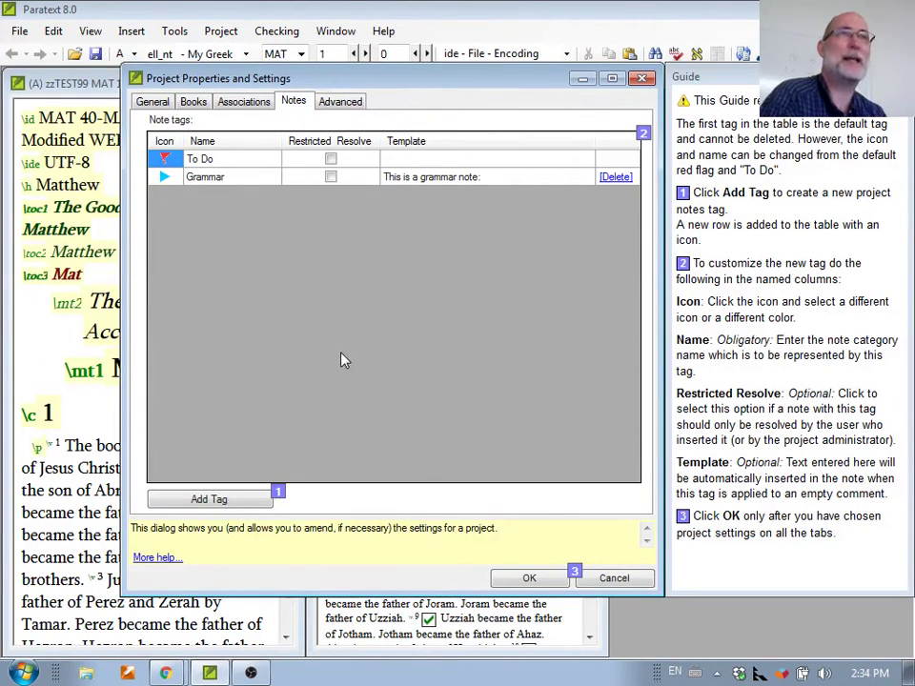
pyautogui.click(258, 105)
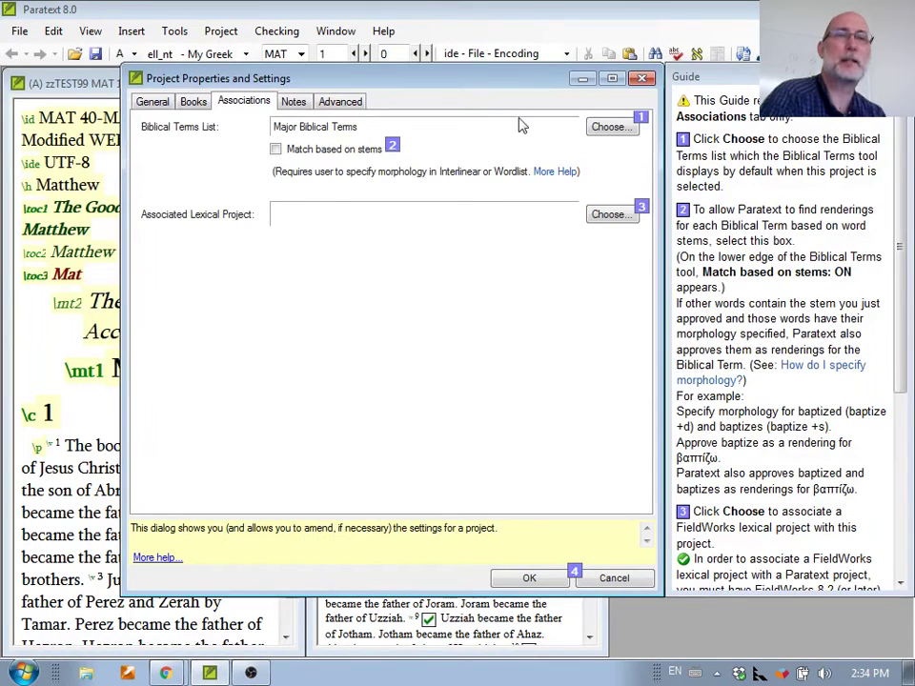
pyautogui.click(194, 102)
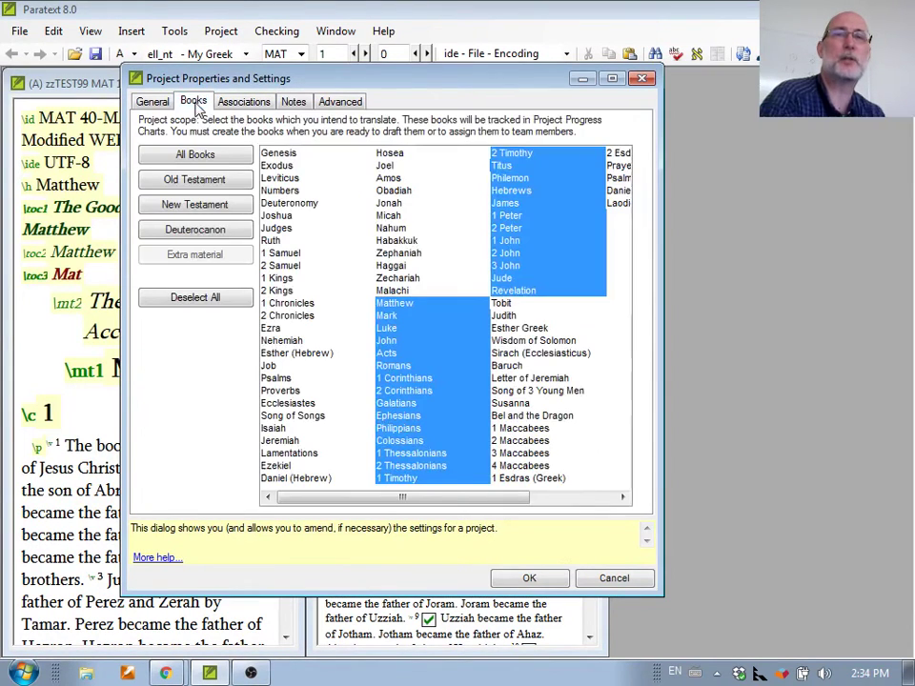
pyautogui.click(272, 166)
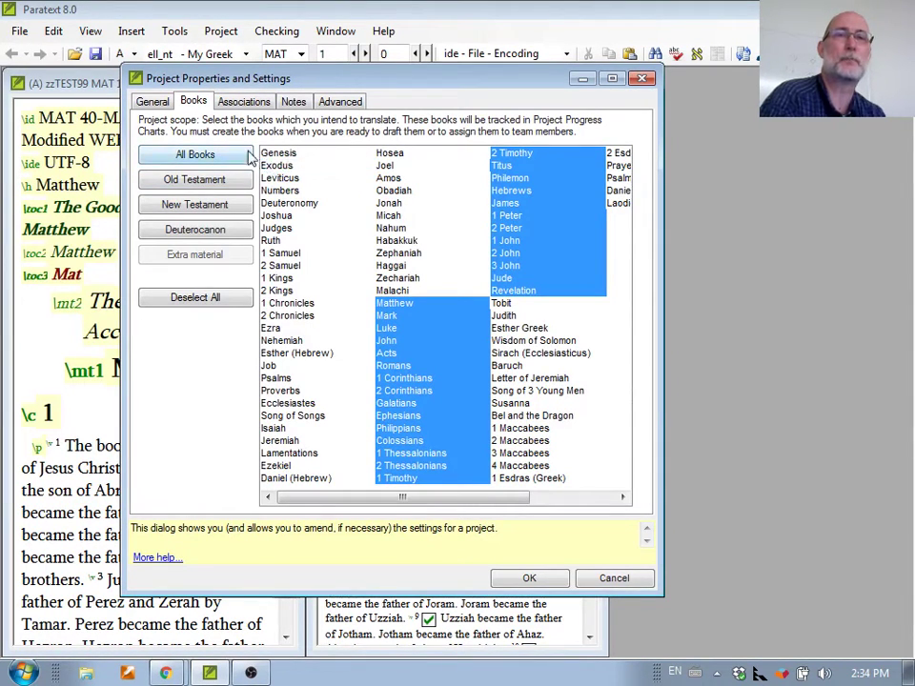
pyautogui.click(152, 101)
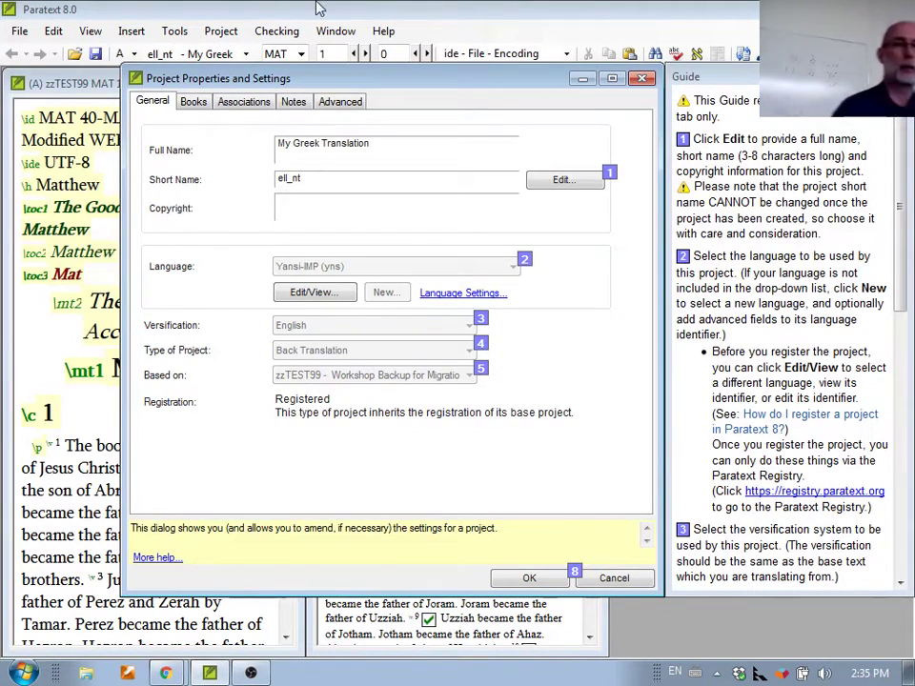
pyautogui.click(529, 577)
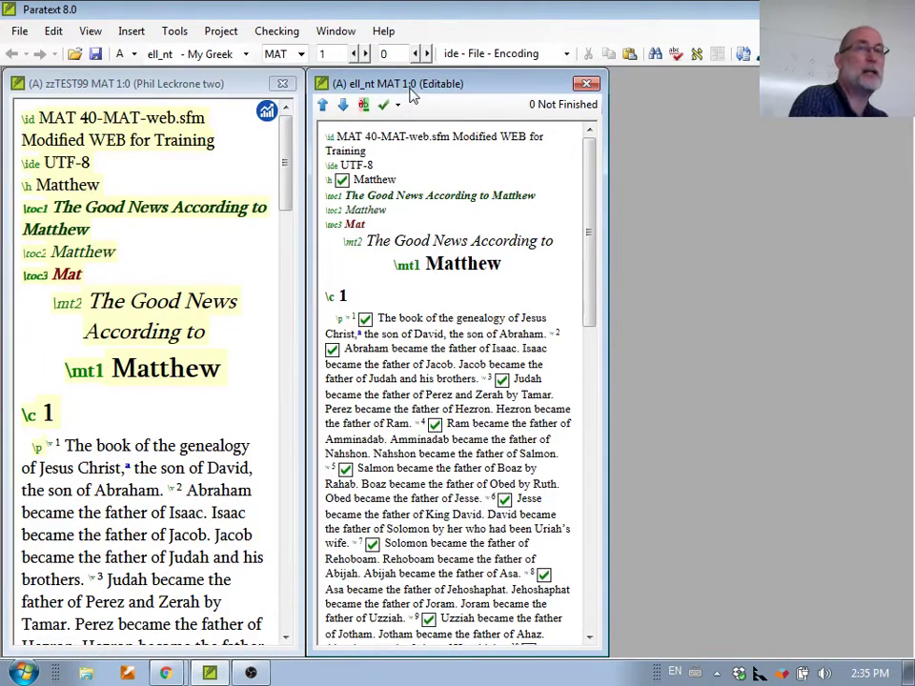
# Check the project type, base project and registration in ell_nt's general properties, and close them
pyautogui.click(225, 37)
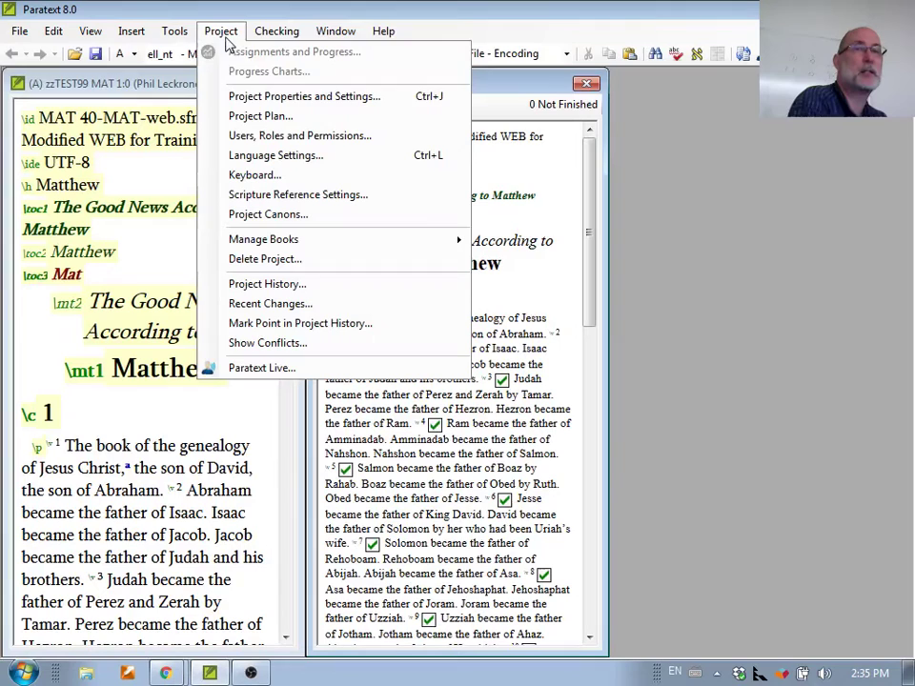
pyautogui.click(268, 96)
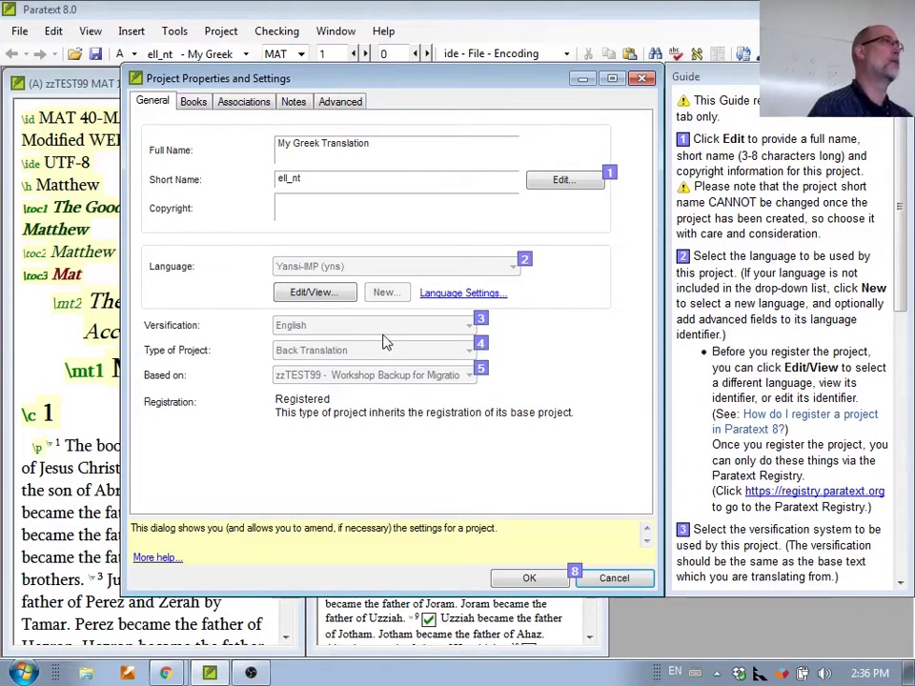
pyautogui.click(529, 579)
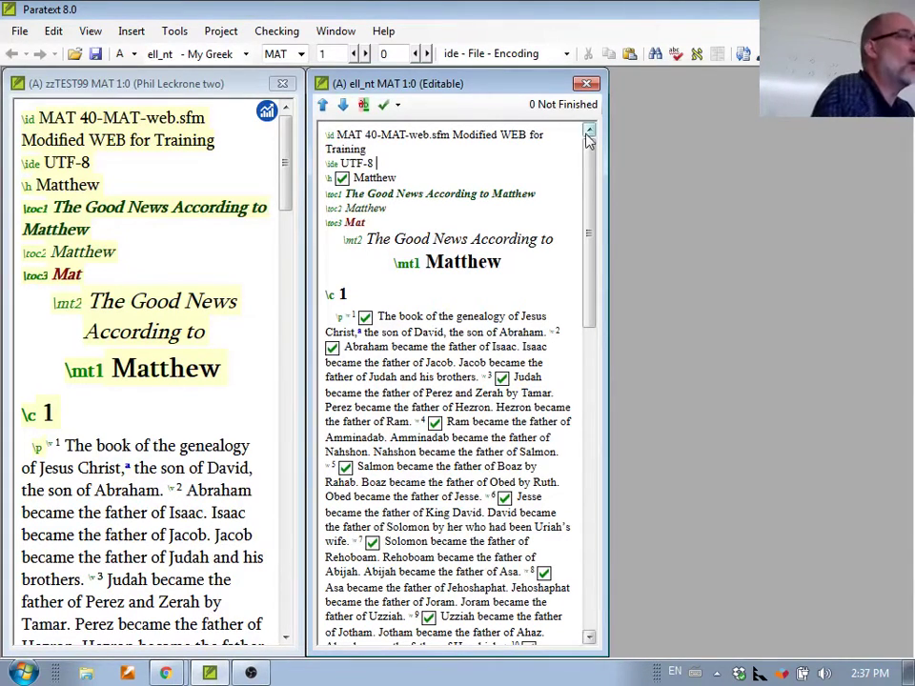
# Delete the project "ell_nt - My Greek Translation" from this computer only
pyautogui.moveTo(489, 88); pyautogui.dragTo(526, 95)
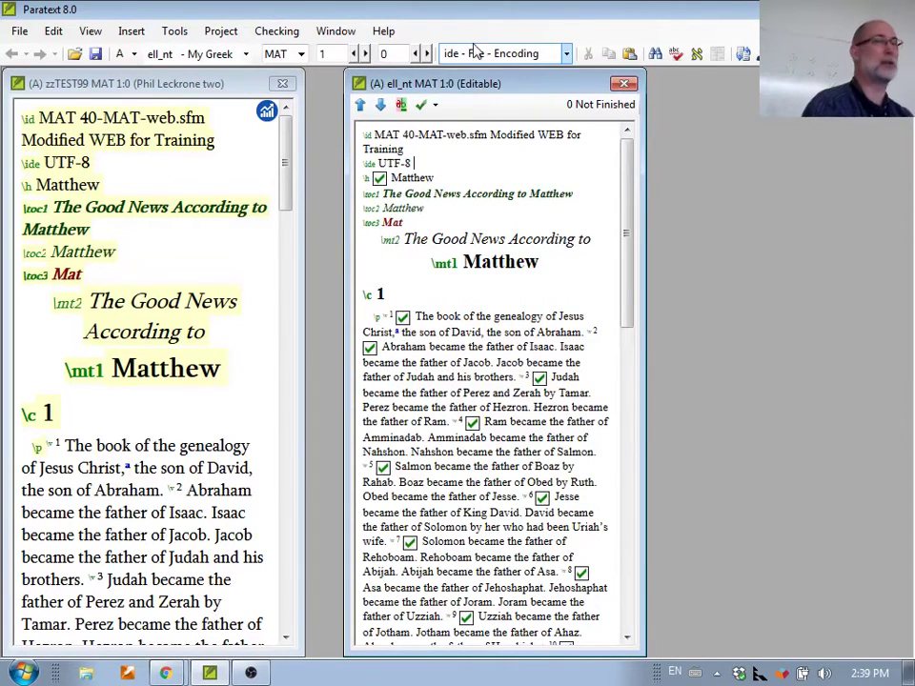
pyautogui.click(219, 32)
pyautogui.click(265, 263)
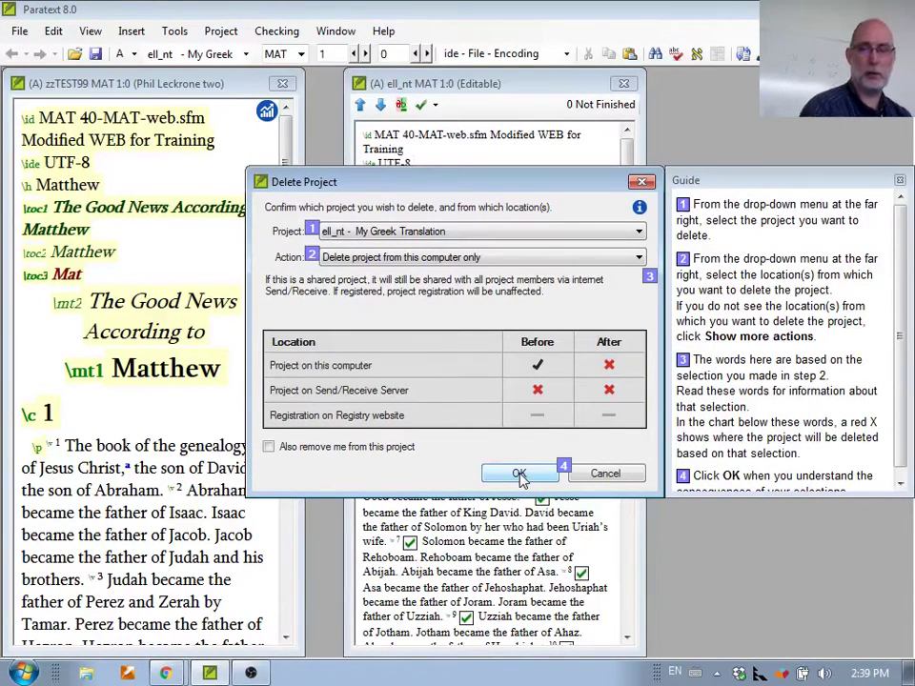
pyautogui.click(519, 476)
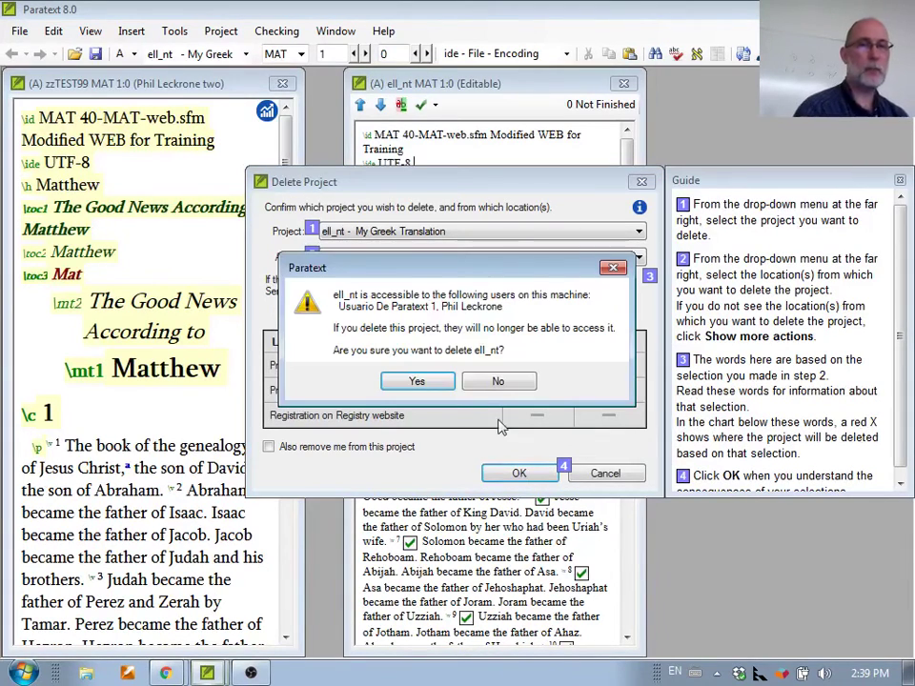
pyautogui.click(428, 387)
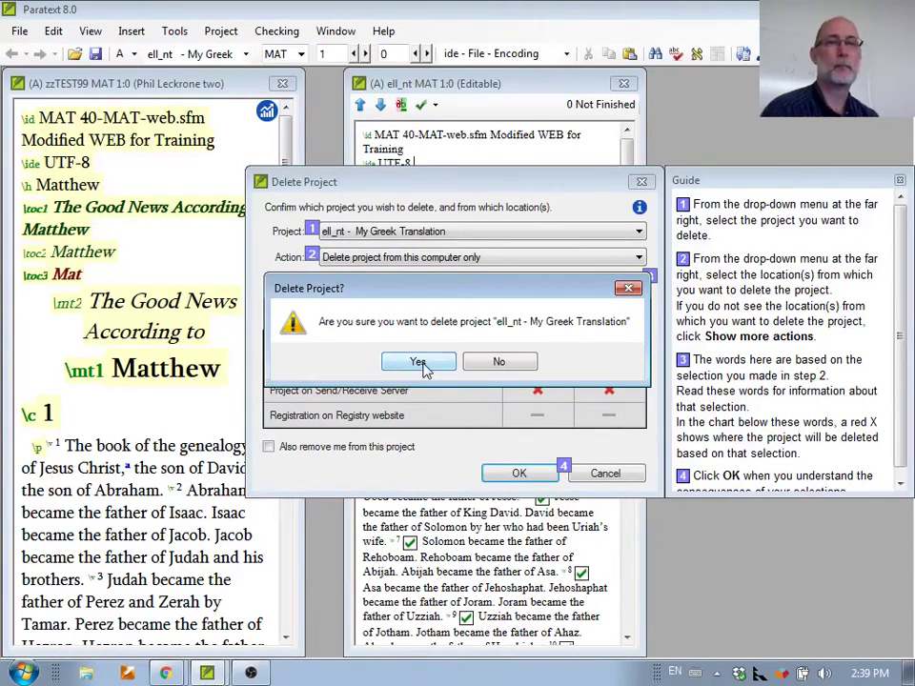
pyautogui.click(419, 362)
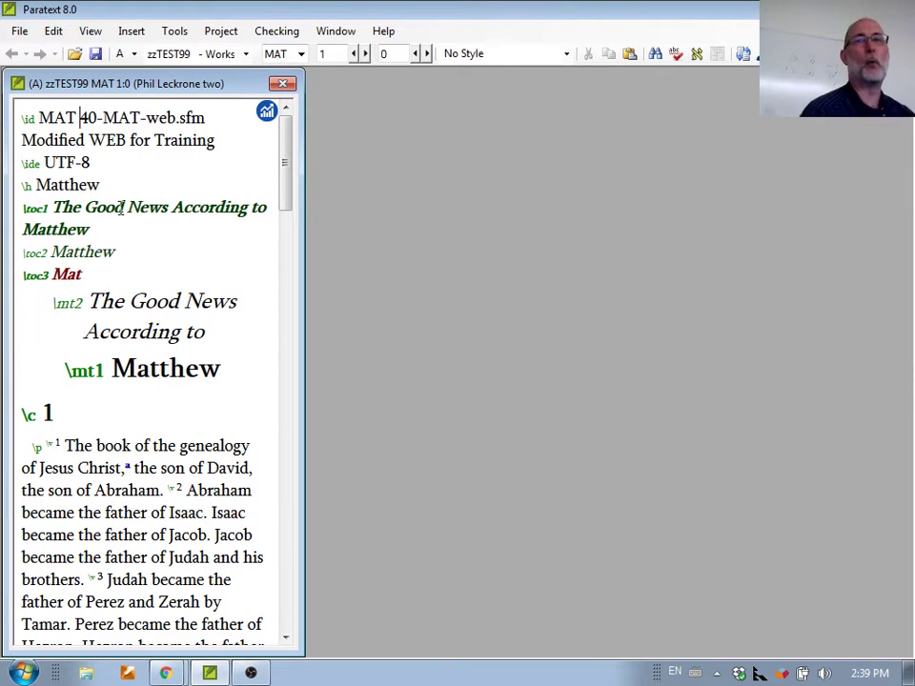
# Start a new Paratext project and switch to the "04-Interface and Setup" presentation in Google Slides
pyautogui.click(19, 34)
pyautogui.press('Escape')
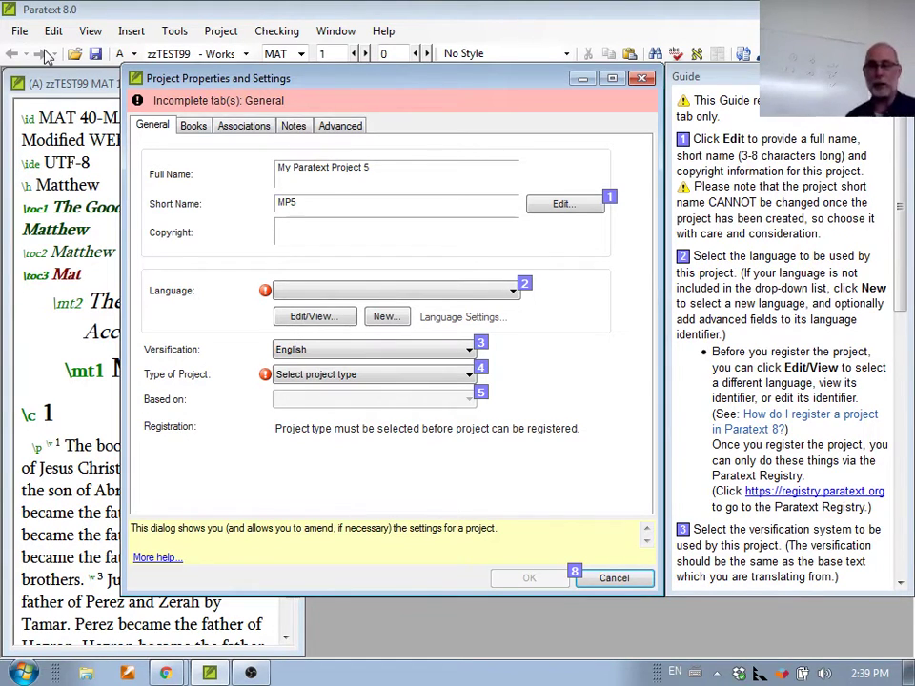
pyautogui.hotkey('alt', 'Tab')
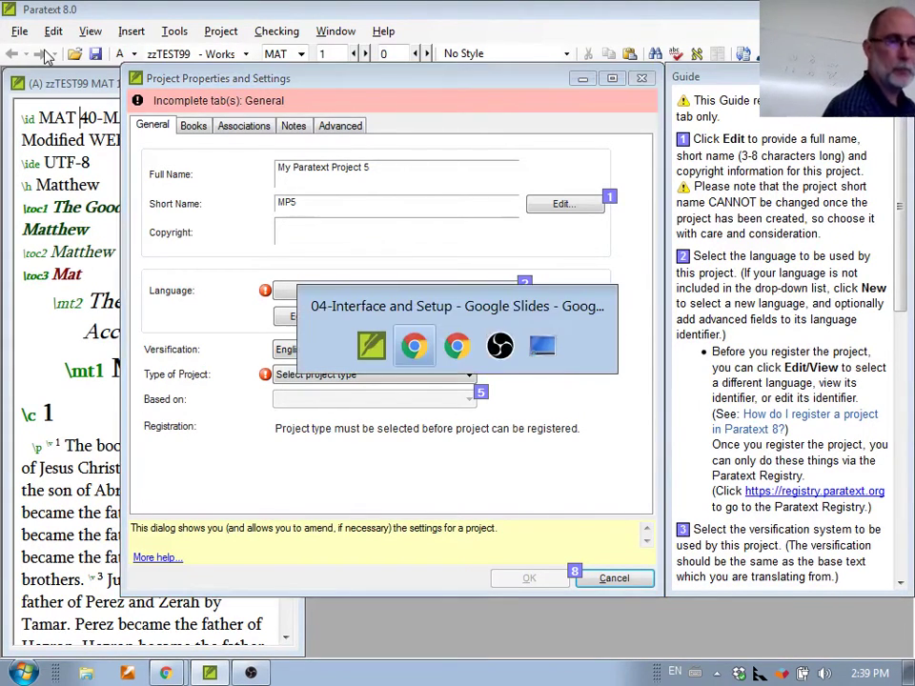
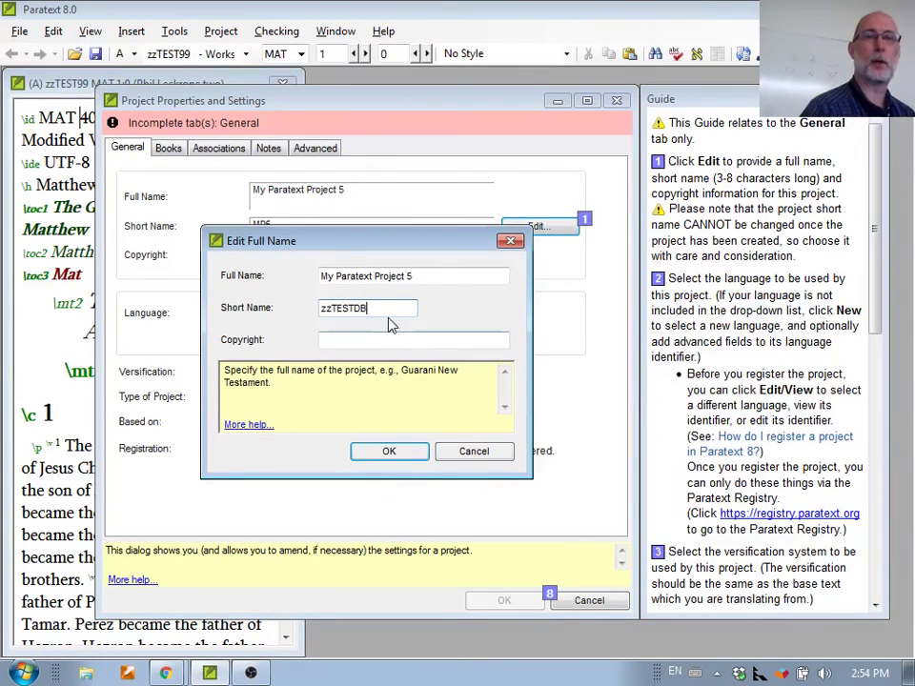
# Set the new project's short name to zzTESTDP
pyautogui.moveTo(366, 307)
pyautogui.mouseDown()
pyautogui.moveTo(352, 308)
pyautogui.moveTo(368, 327)
pyautogui.mouseUp()
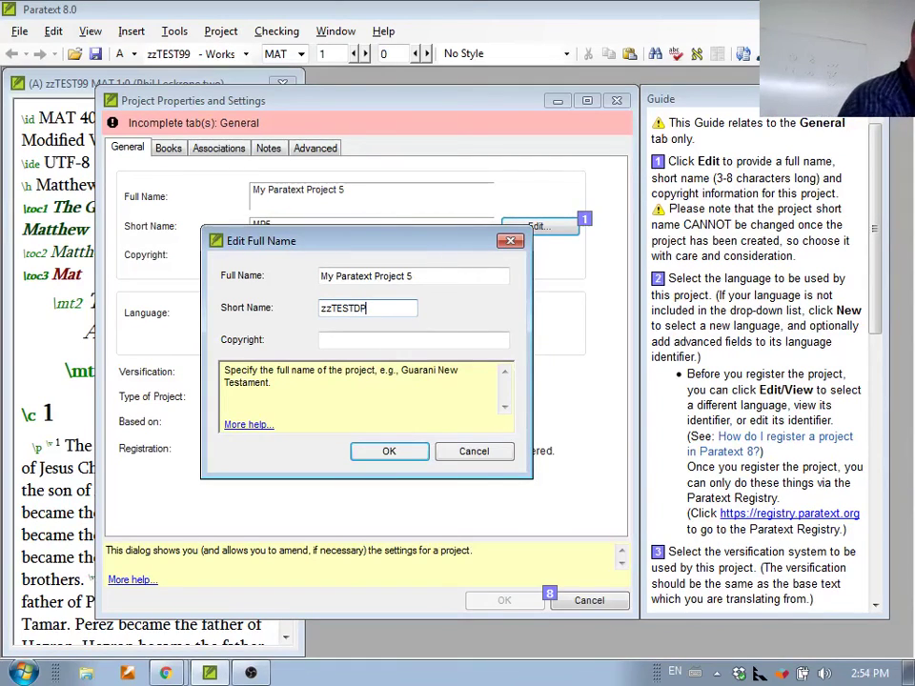
pyautogui.write('P')
pyautogui.click(391, 452)
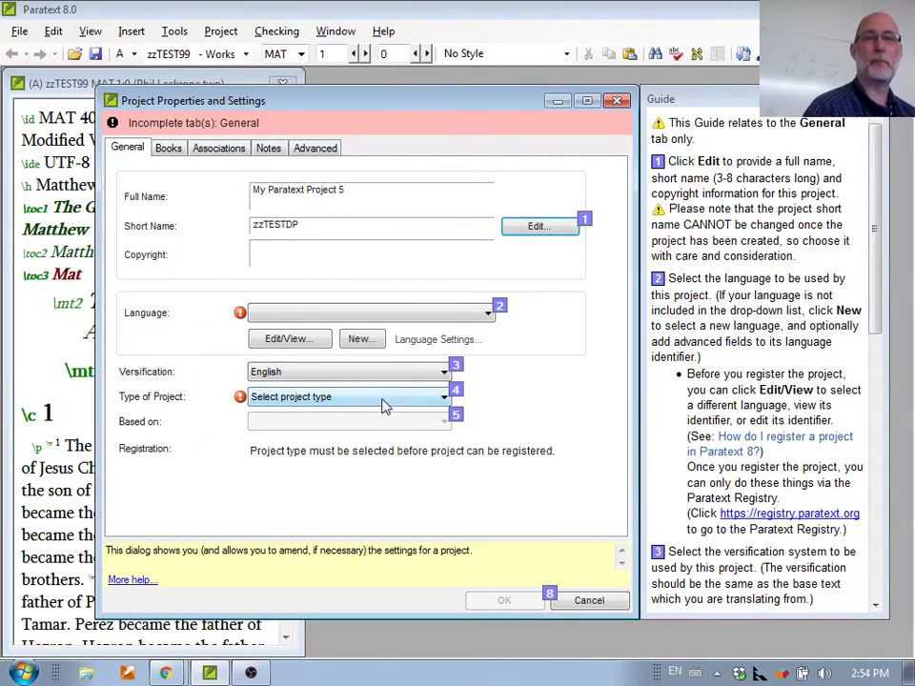
# Make the project a Daughter Translation based on "zzTEST99 - Workshop Backup for Migration" with the language eng (eng)
pyautogui.click(384, 405)
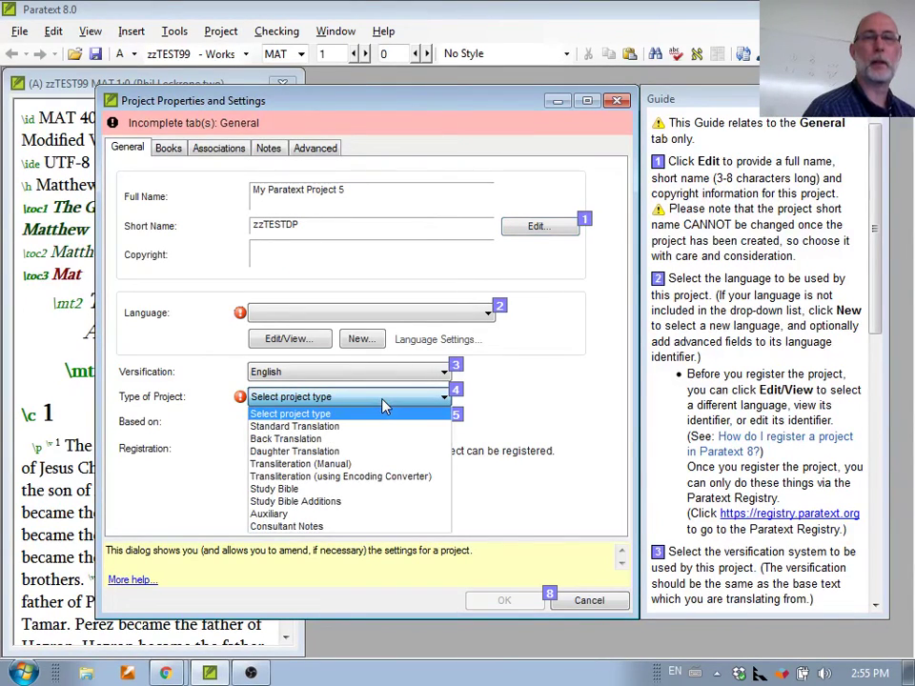
pyautogui.click(347, 452)
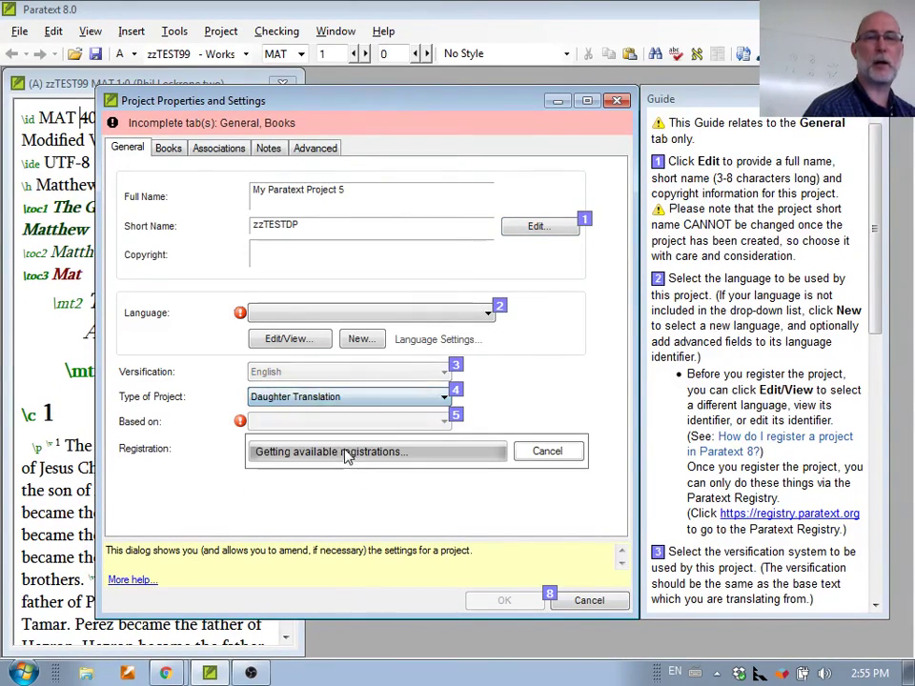
pyautogui.click(357, 424)
pyautogui.scroll(-15, 441, 492)
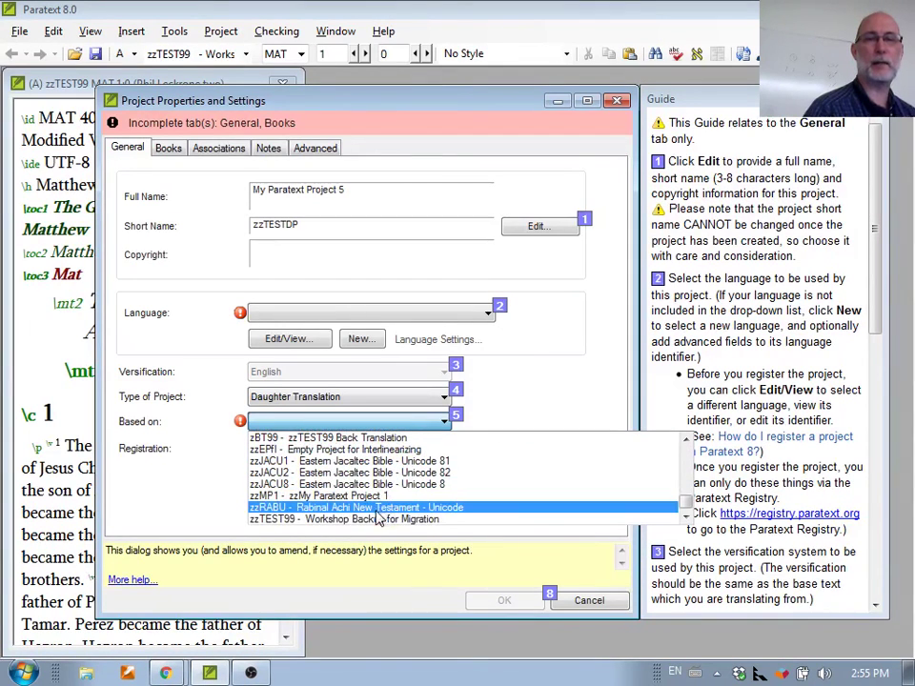
pyautogui.click(374, 518)
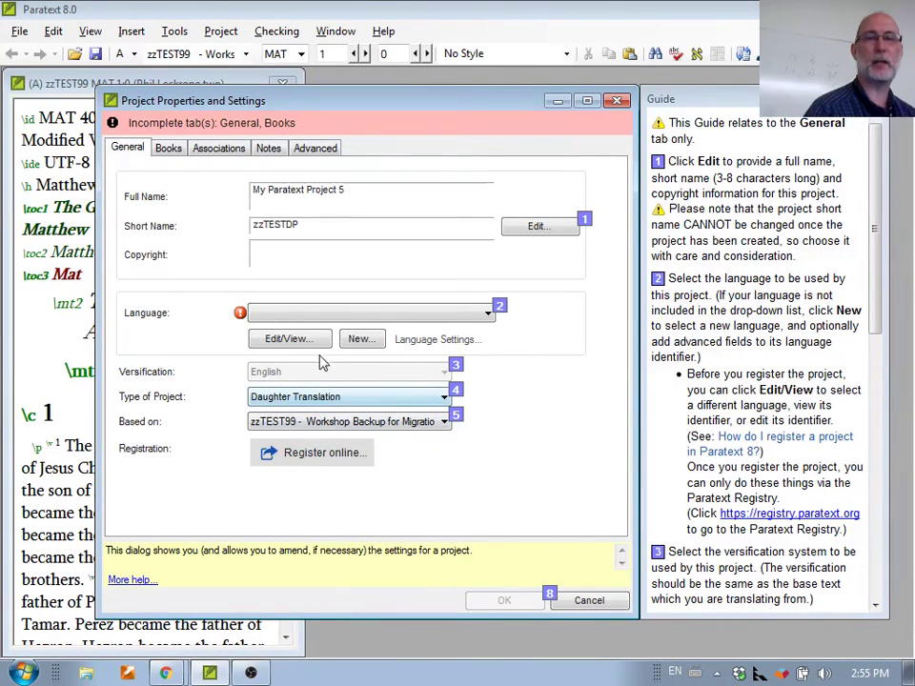
pyautogui.click(305, 312)
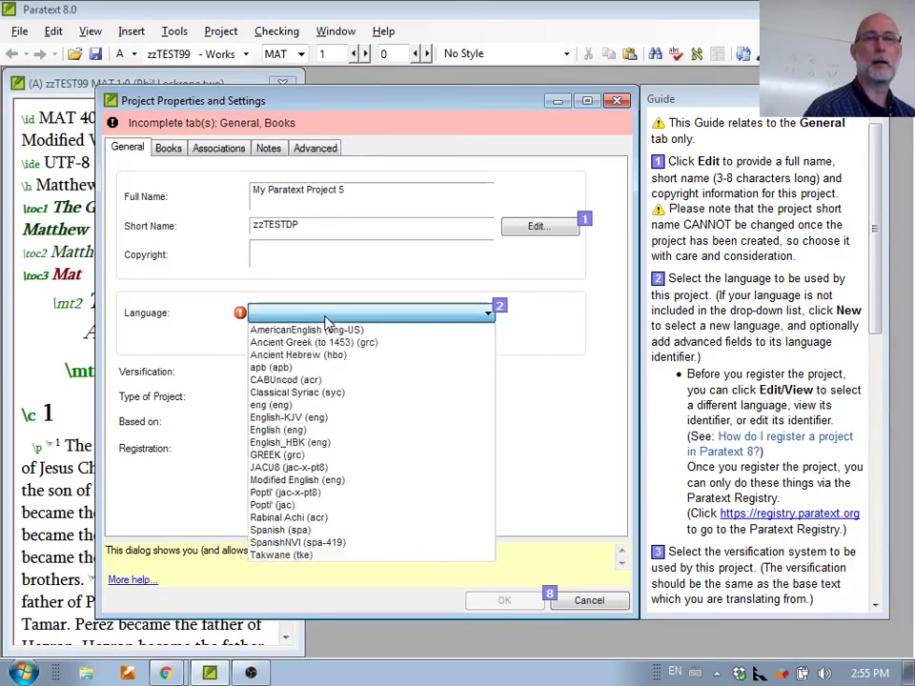
pyautogui.click(293, 408)
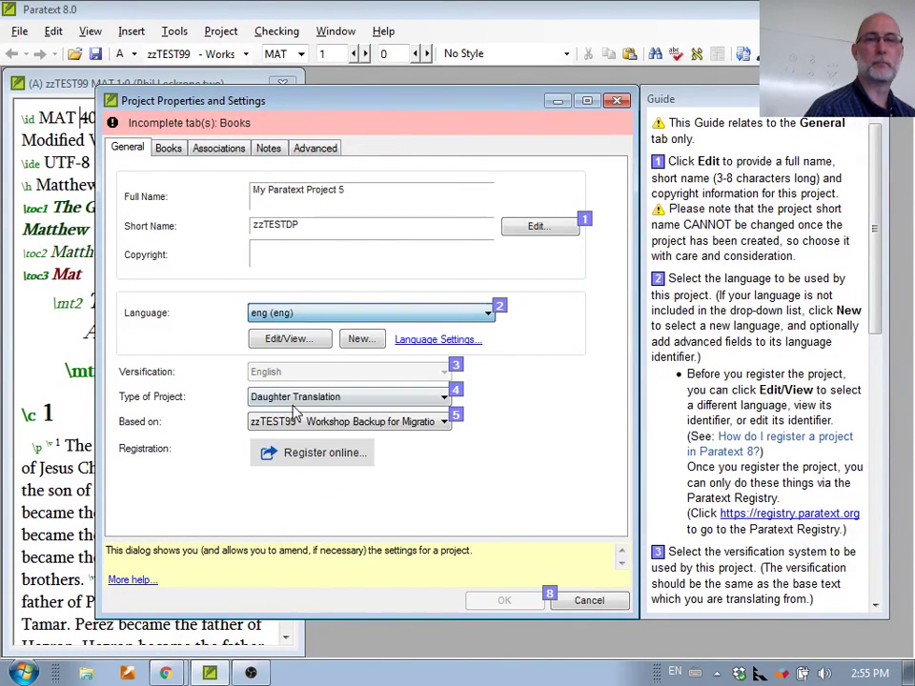
# Include the New Testament books in the project scope and create the zzTESTDP project
pyautogui.click(172, 148)
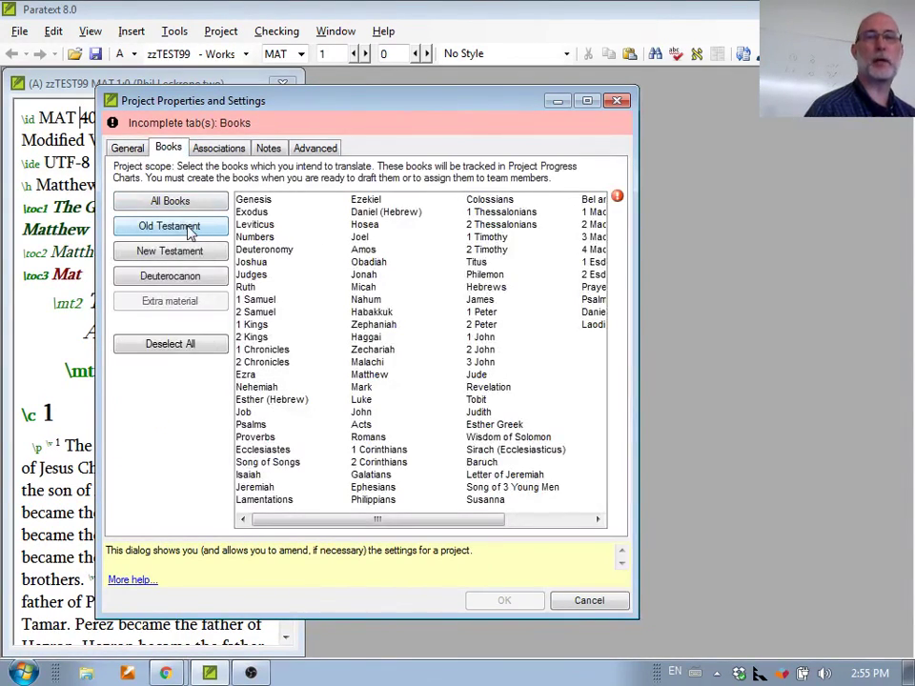
pyautogui.click(190, 253)
pyautogui.click(503, 604)
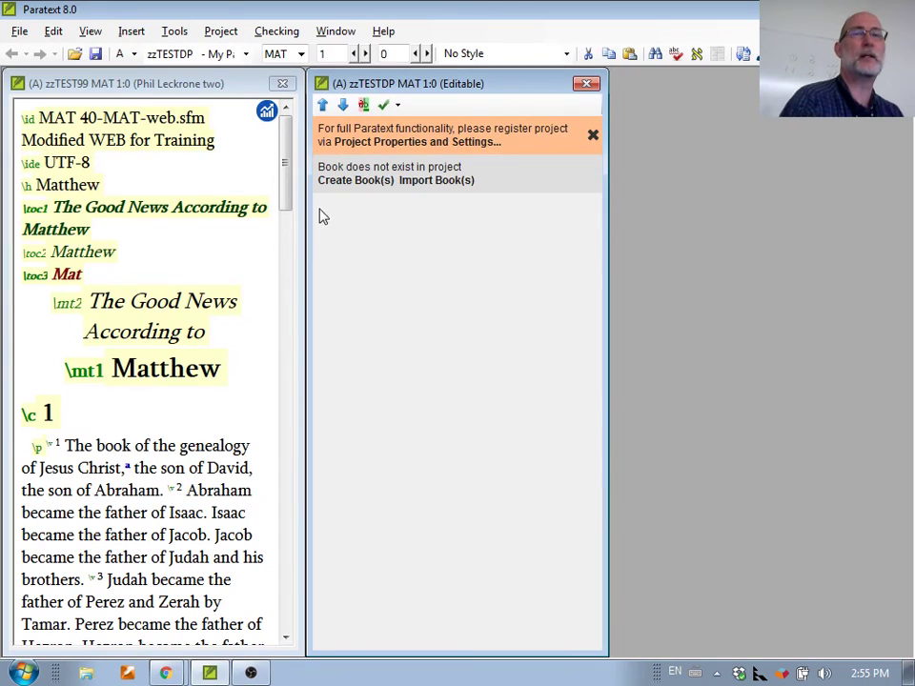
# Import the book of Matthew into zzTESTDP from the file 41MATzzTEST99.SFM in the zzTEST99 project folder
pyautogui.click(431, 180)
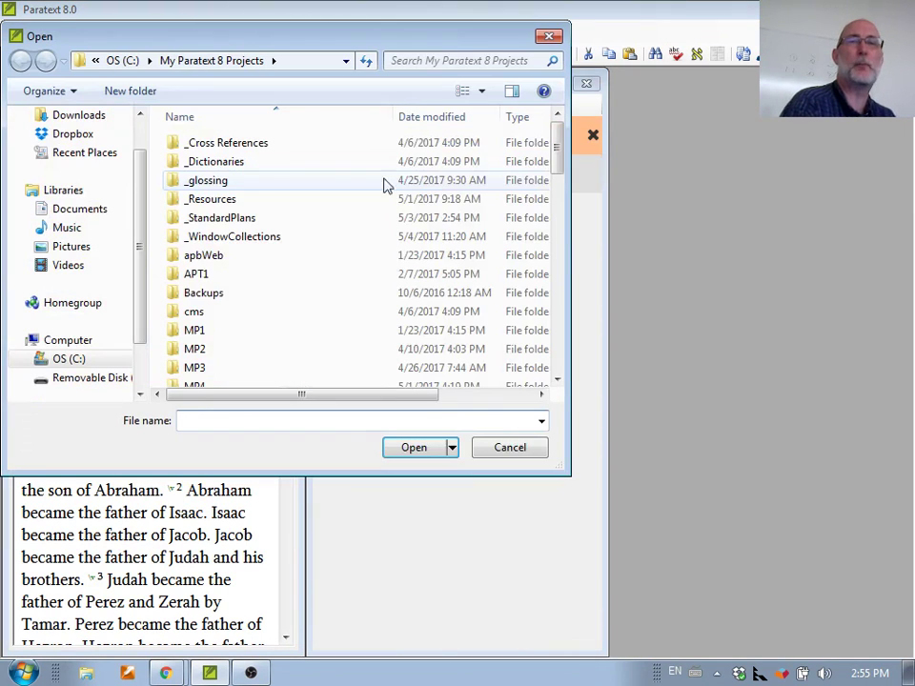
pyautogui.scroll(-10, 256, 261)
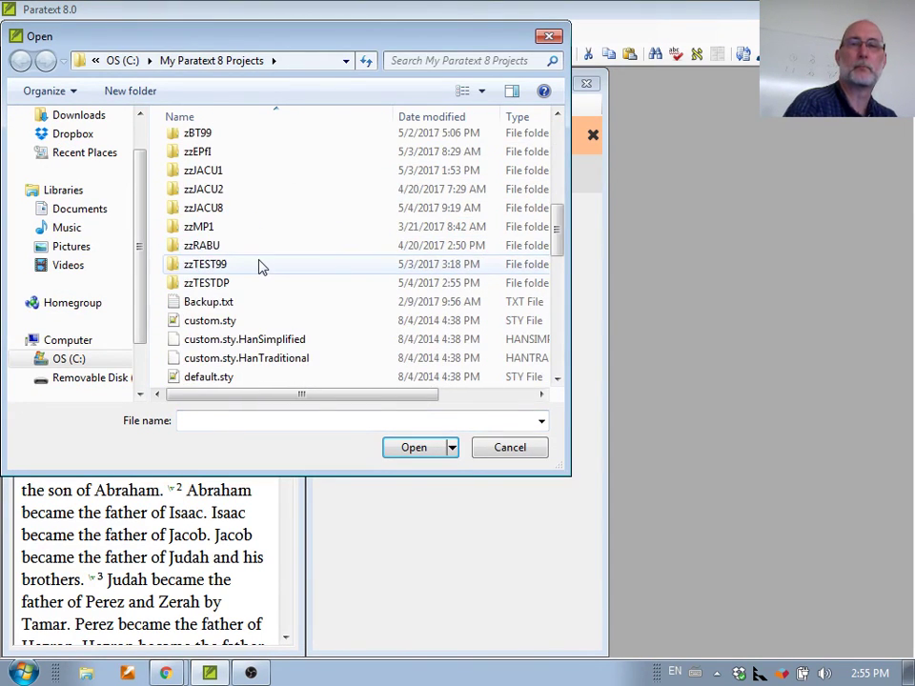
pyautogui.doubleClick(215, 270)
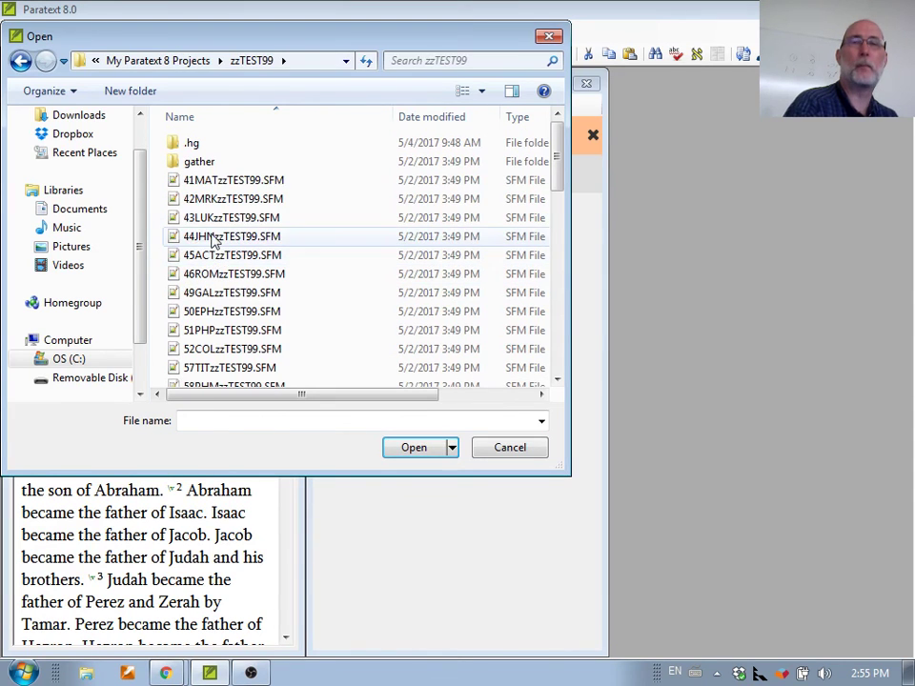
pyautogui.doubleClick(210, 181)
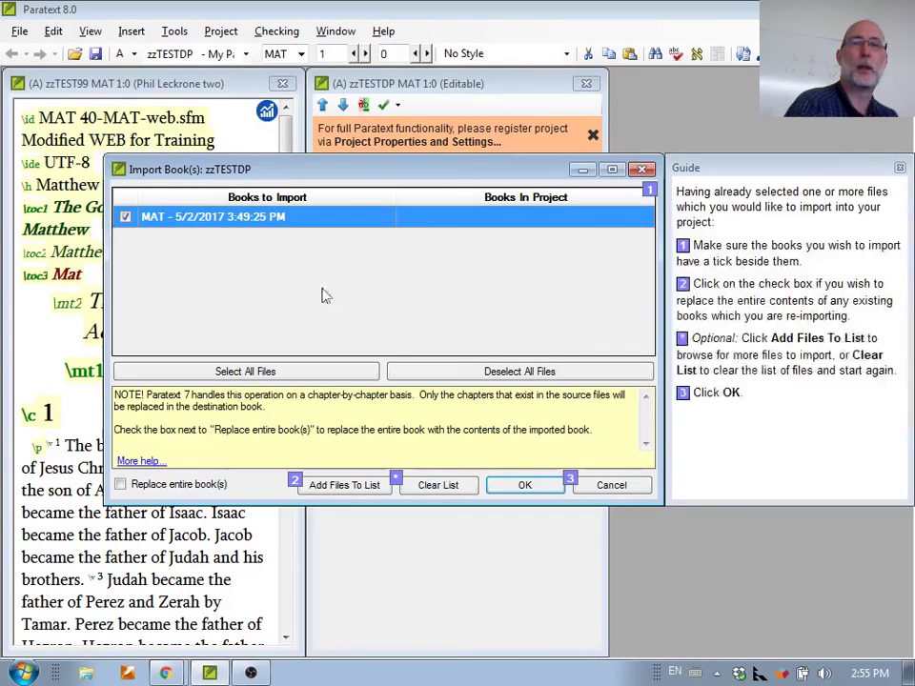
pyautogui.click(510, 488)
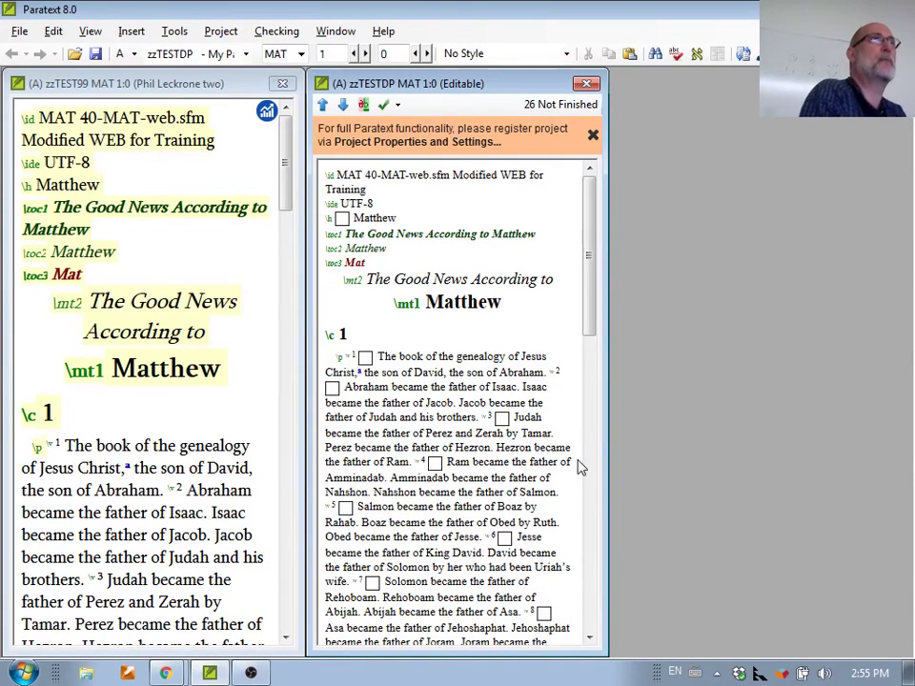
# Delete the book of Matthew from zzTESTDP, but keep tracking its progress in Assignments and Progress
pyautogui.click(429, 278)
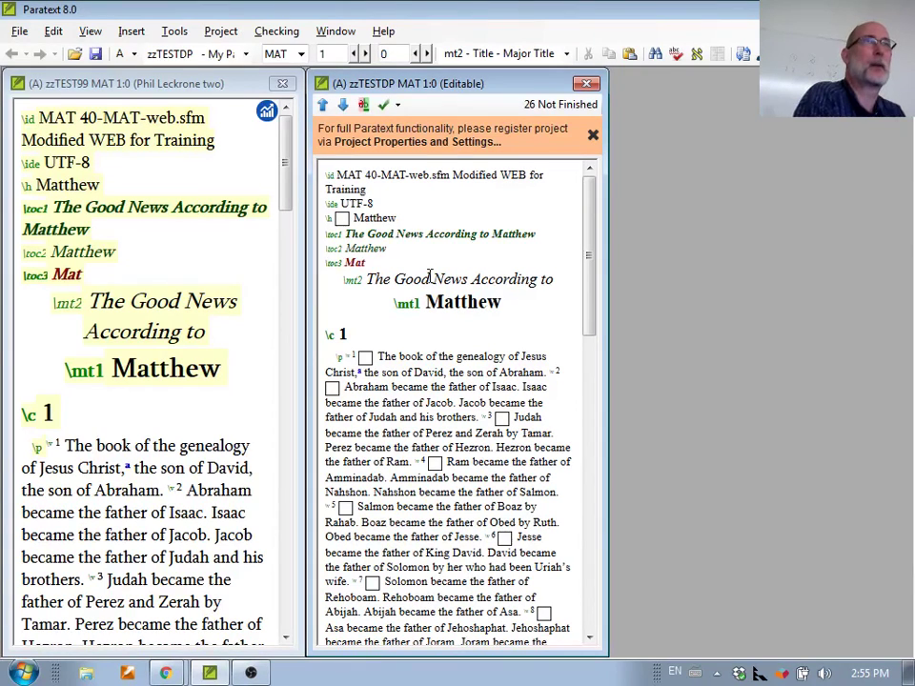
pyautogui.click(220, 31)
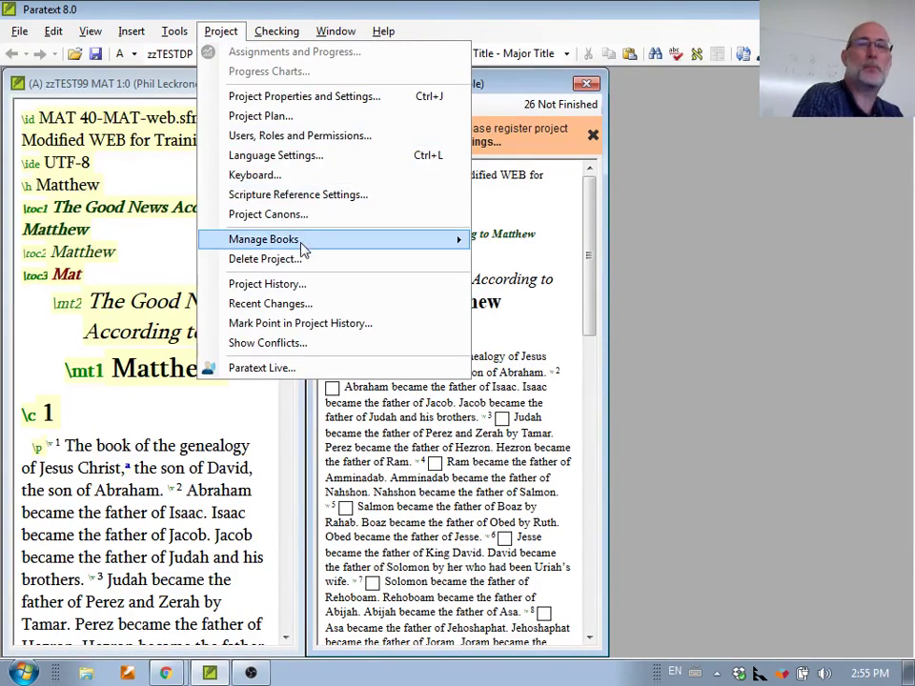
pyautogui.moveTo(301, 242)
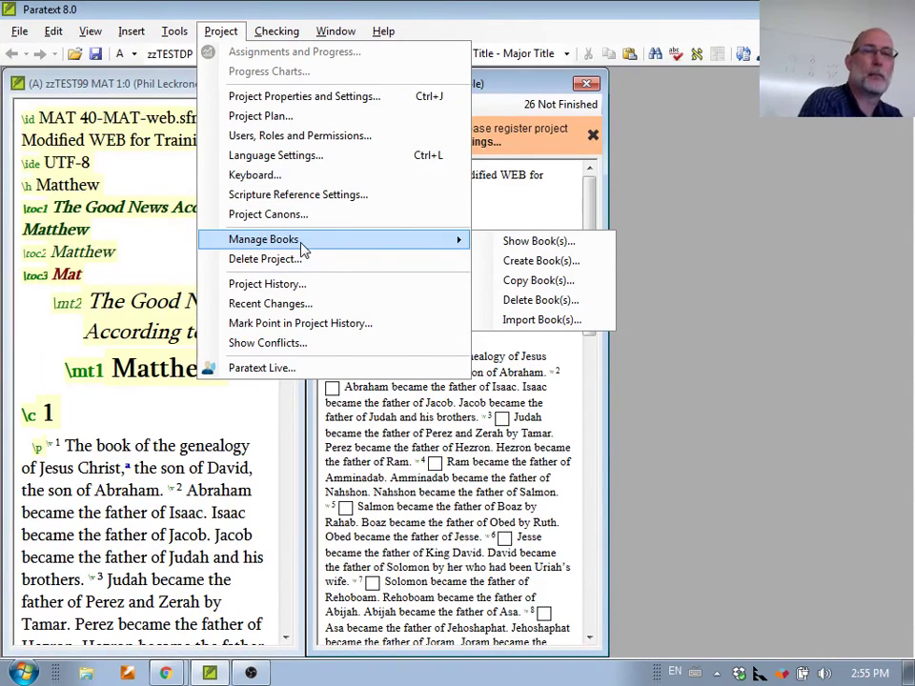
pyautogui.click(521, 302)
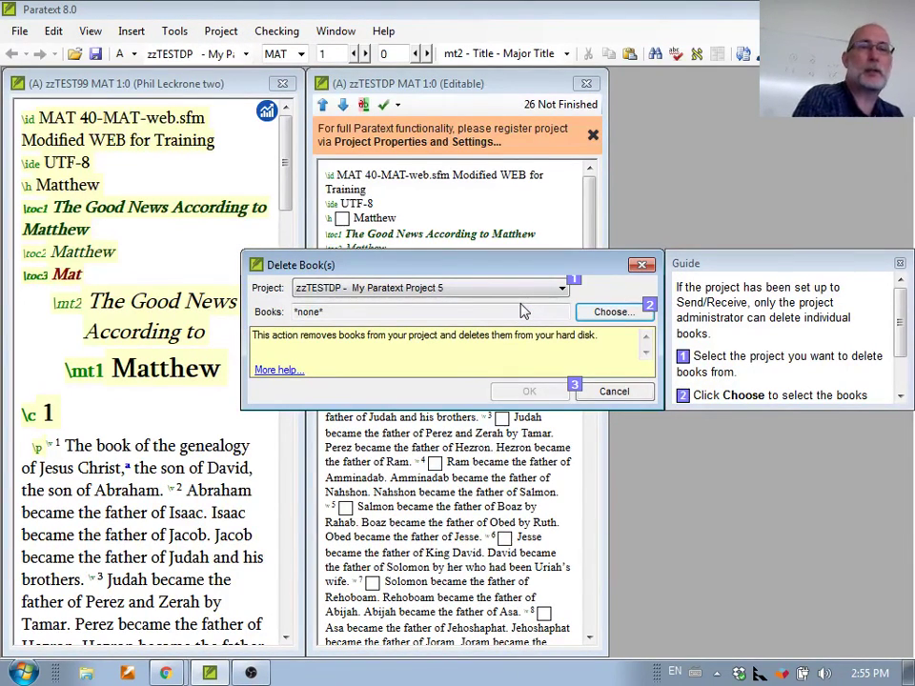
pyautogui.click(596, 313)
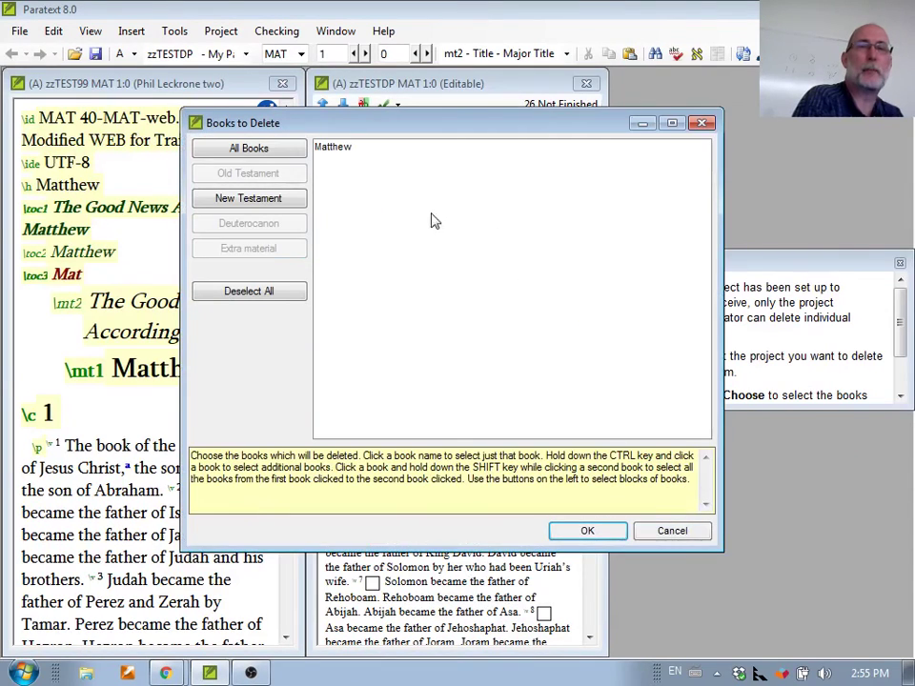
pyautogui.click(332, 150)
pyautogui.click(588, 532)
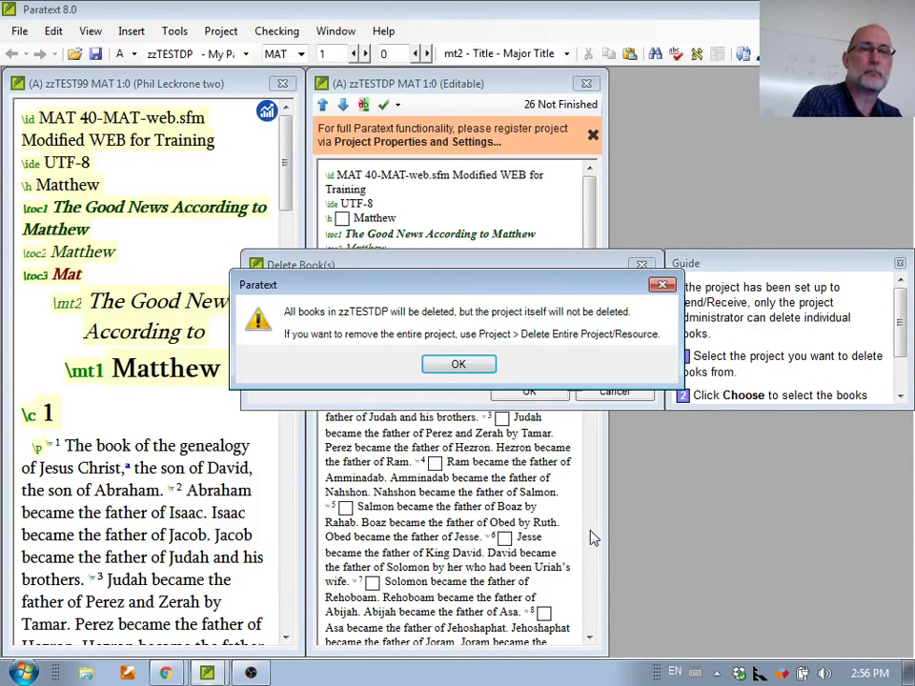
pyautogui.click(459, 365)
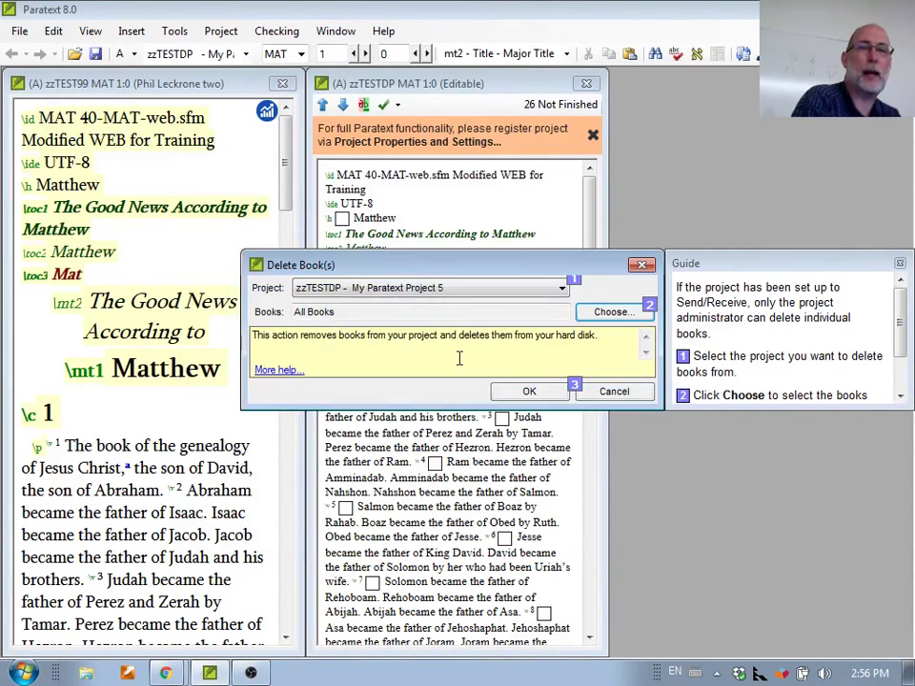
pyautogui.click(528, 390)
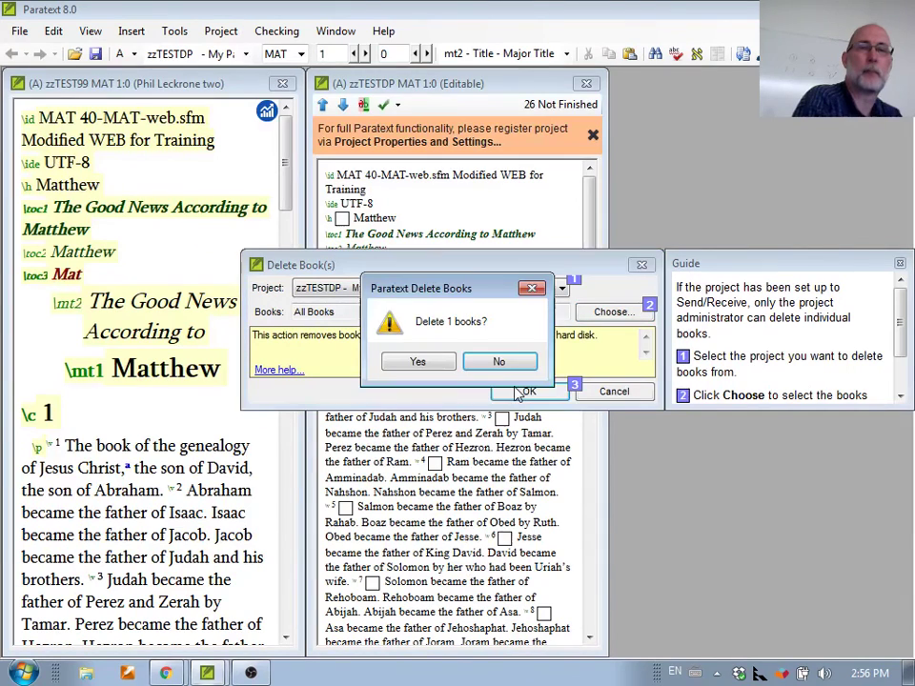
pyautogui.click(418, 362)
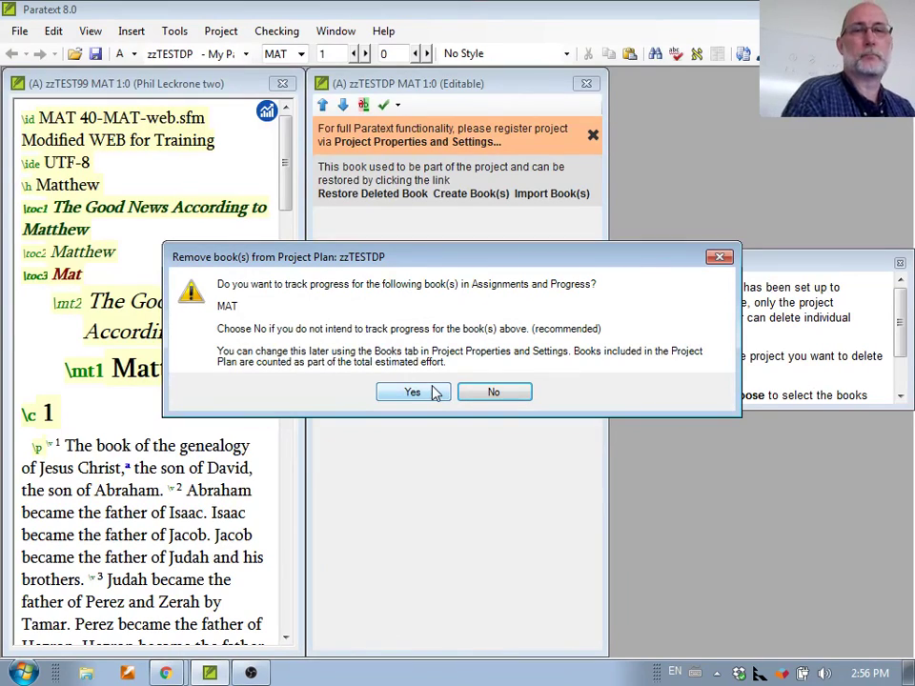
pyautogui.click(413, 391)
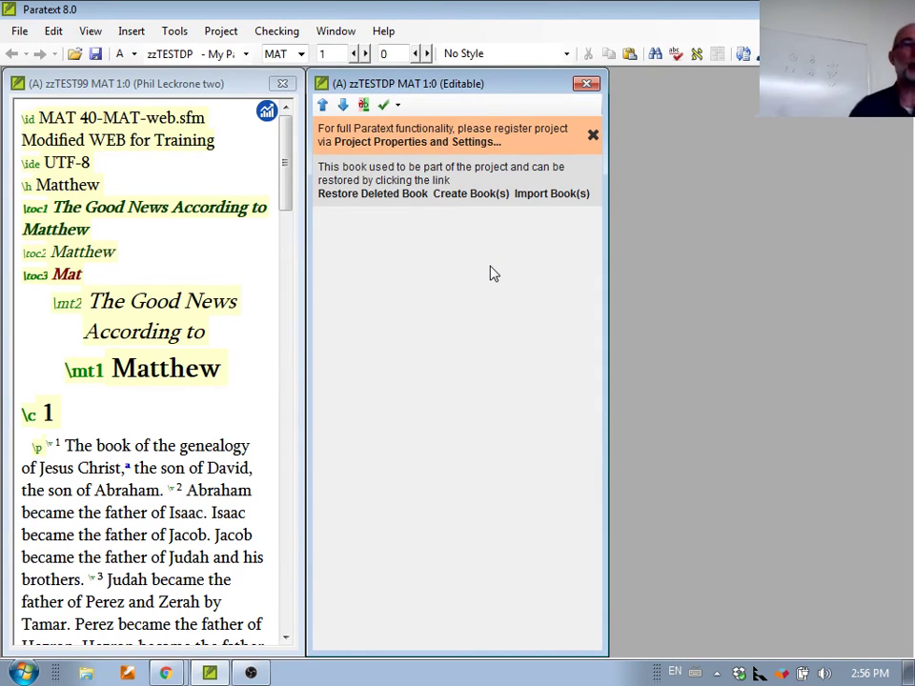
# Create the book of Matthew in zzTESTDP based on "zzTEST99 - Workshop Backup for Migration"
pyautogui.click(471, 194)
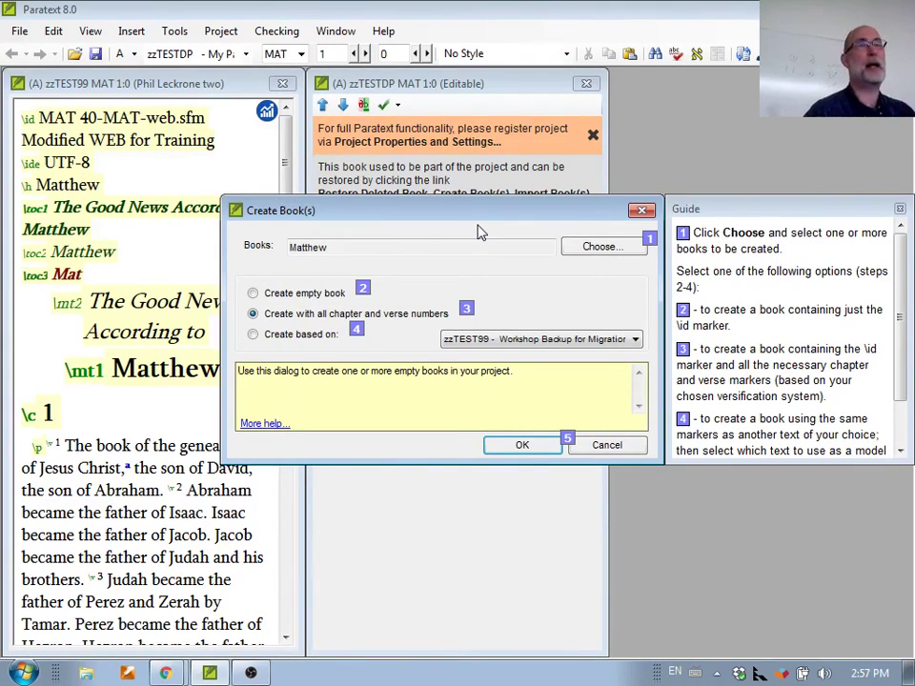
pyautogui.click(254, 333)
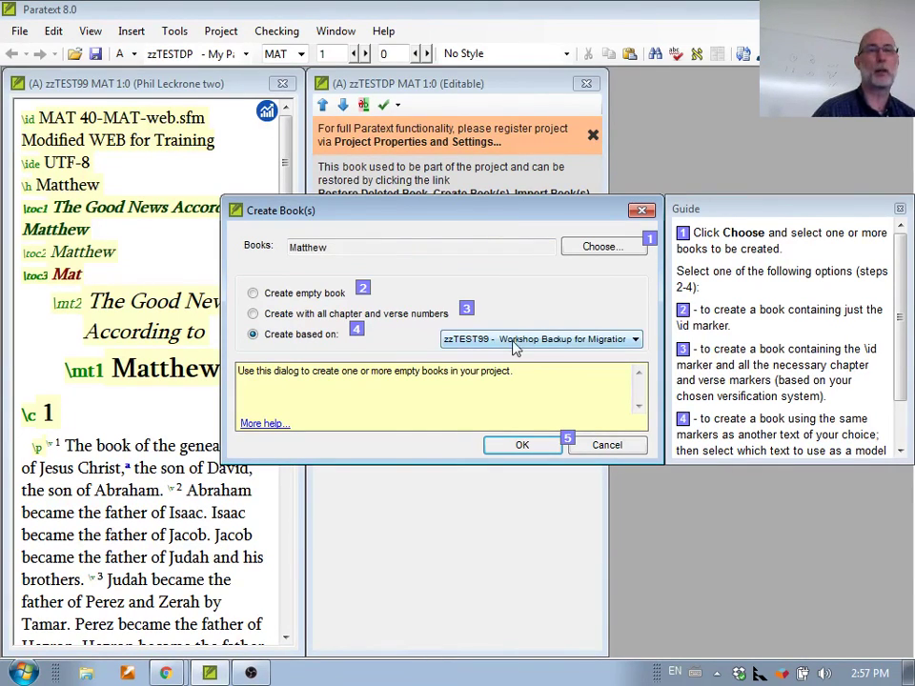
pyautogui.click(523, 446)
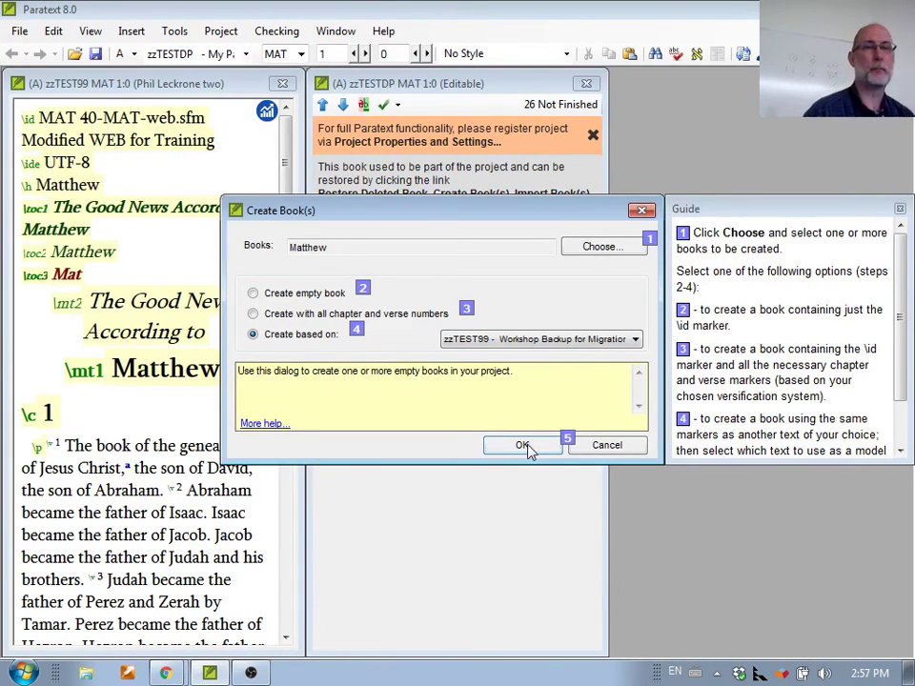
pyautogui.click(523, 446)
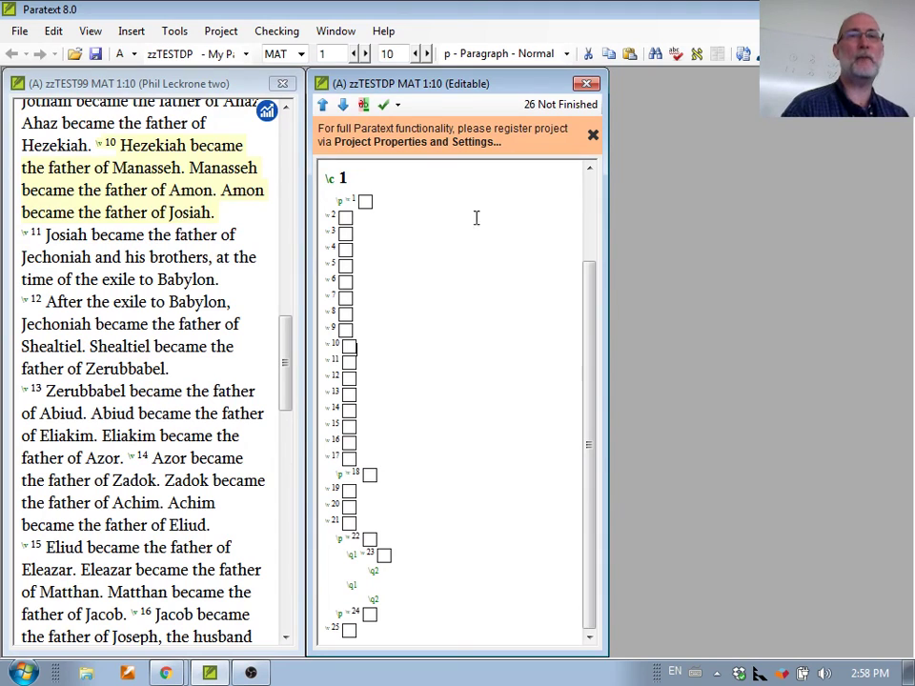
# Fill Matthew 1:1 in zzTESTDP with about three lines of random placeholder text beginning "flsjfls; serlt; jgfxj"
pyautogui.click(439, 208)
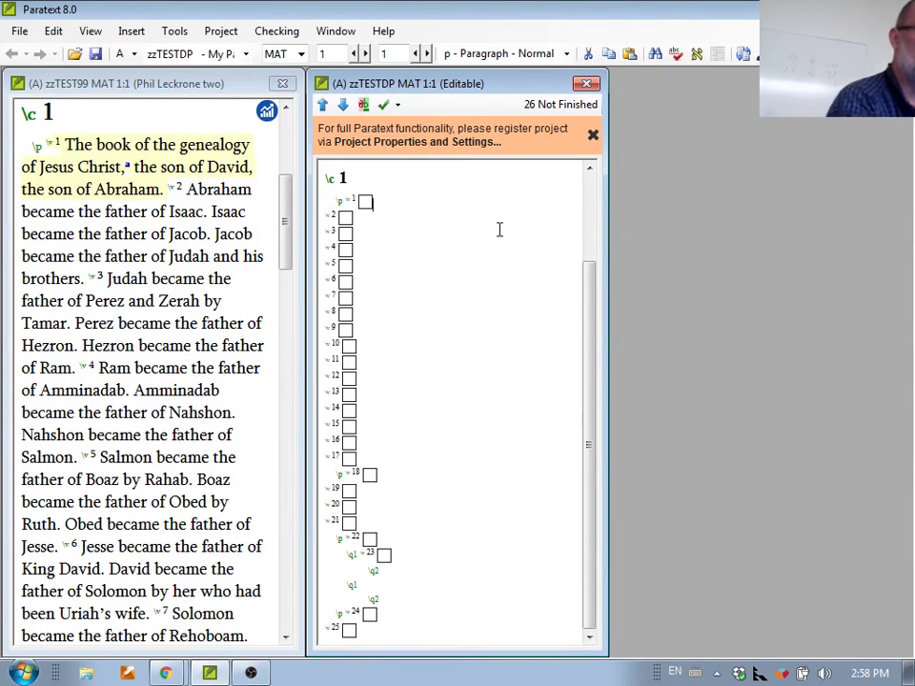
pyautogui.write('flsjfls; serlt; jgfxj lgesrl;tjd lgjlgjdld gj')
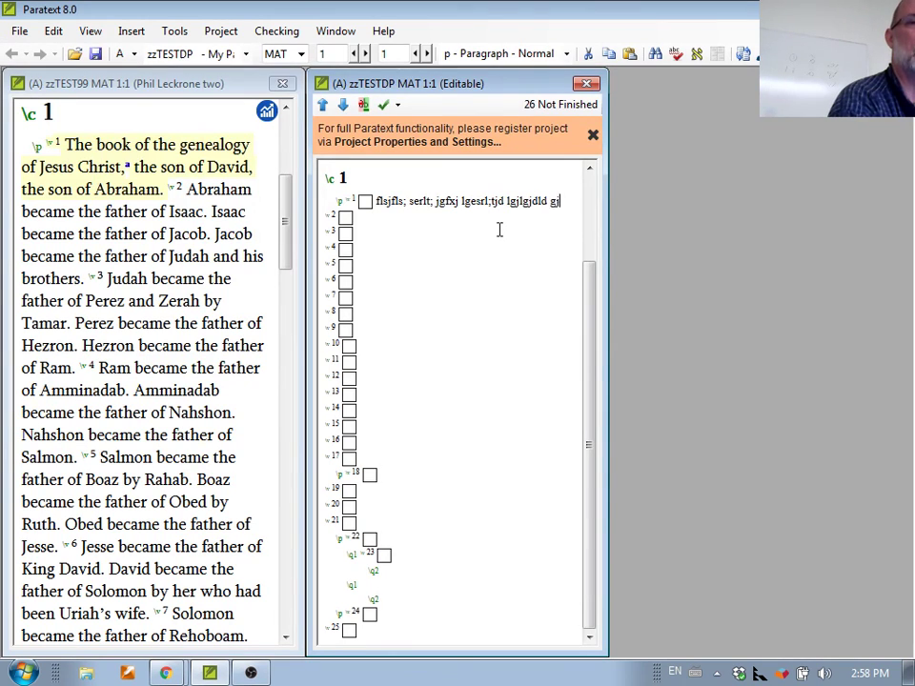
pyautogui.write('dl;tjldgj ldfjyl;eryj lhblfhlgkjg;u tlr;udfl;hj')
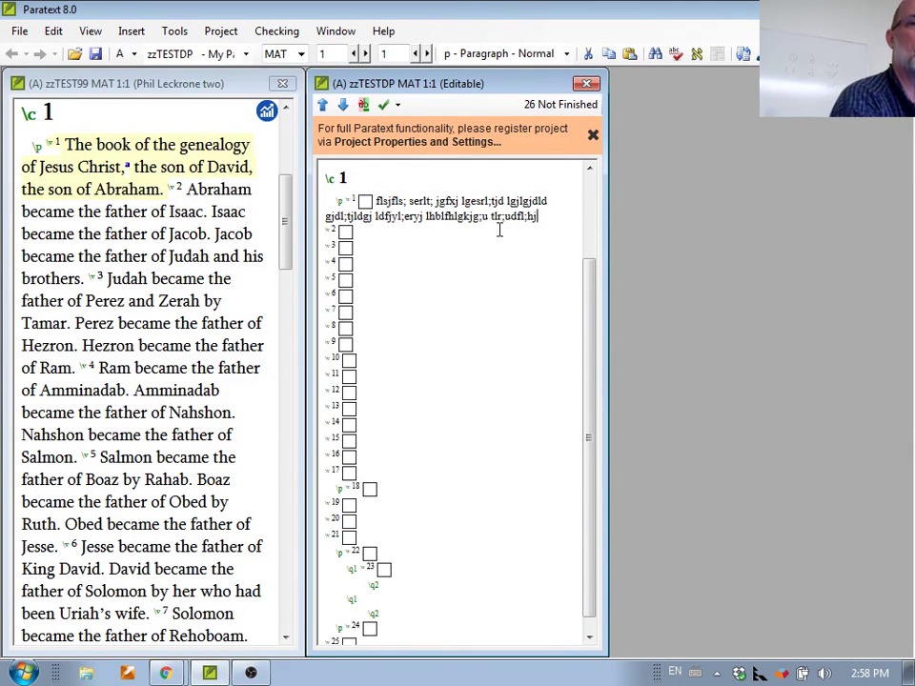
pyautogui.write('gf;luj ;ltujrlh jfdlhrdl yjdrltyj')
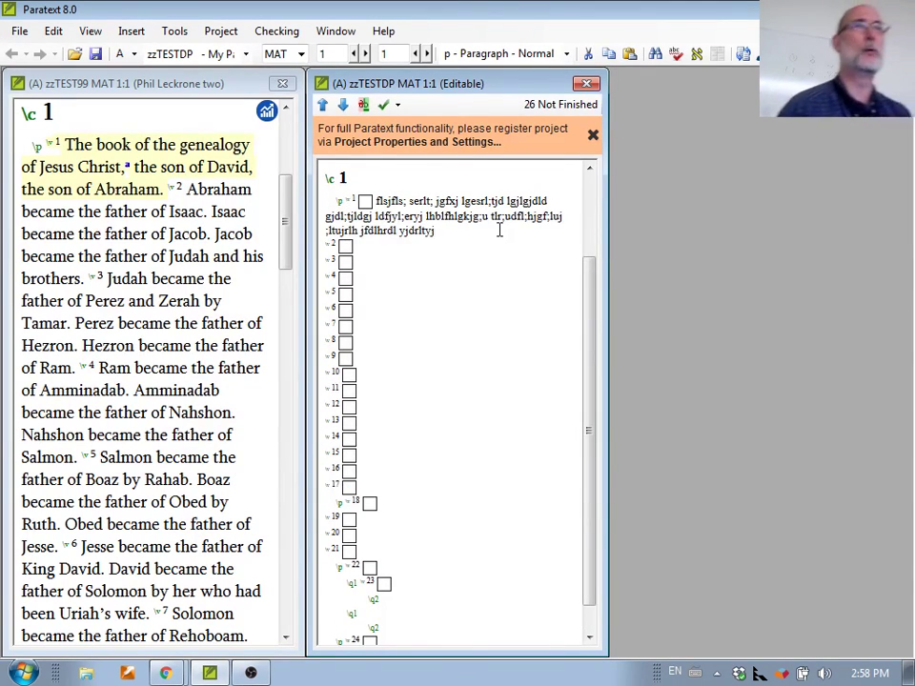
pyautogui.press('Delete')
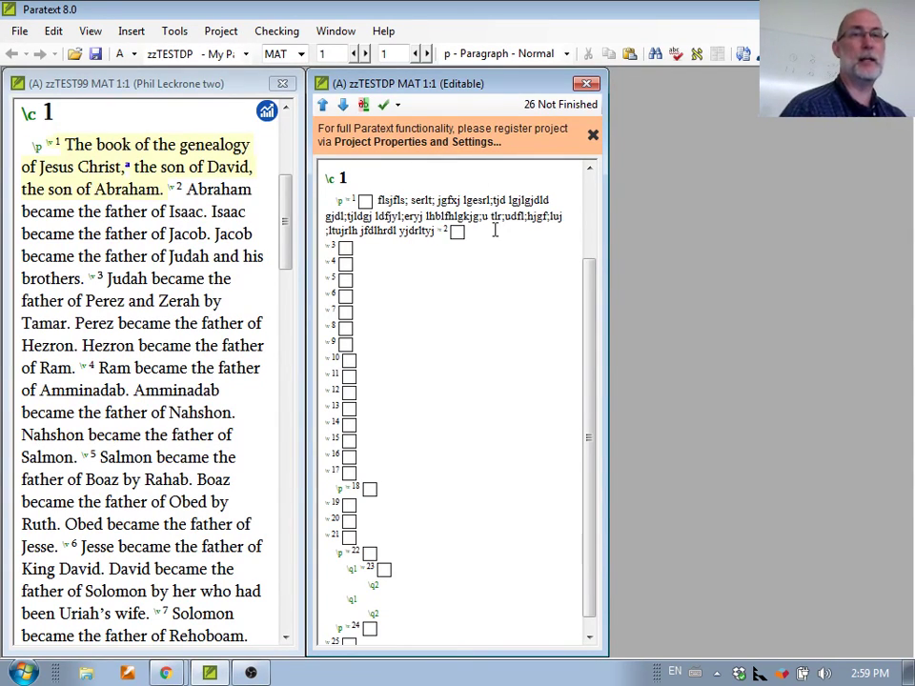
# Fill Matthew 1:2 with random placeholder text beginning ",vd,.dgn,.gd.,bvd" and ending "gese esdt sers dsg"
pyautogui.click(495, 230)
pyautogui.write(',vd,.dgn,.gd.,bvd')
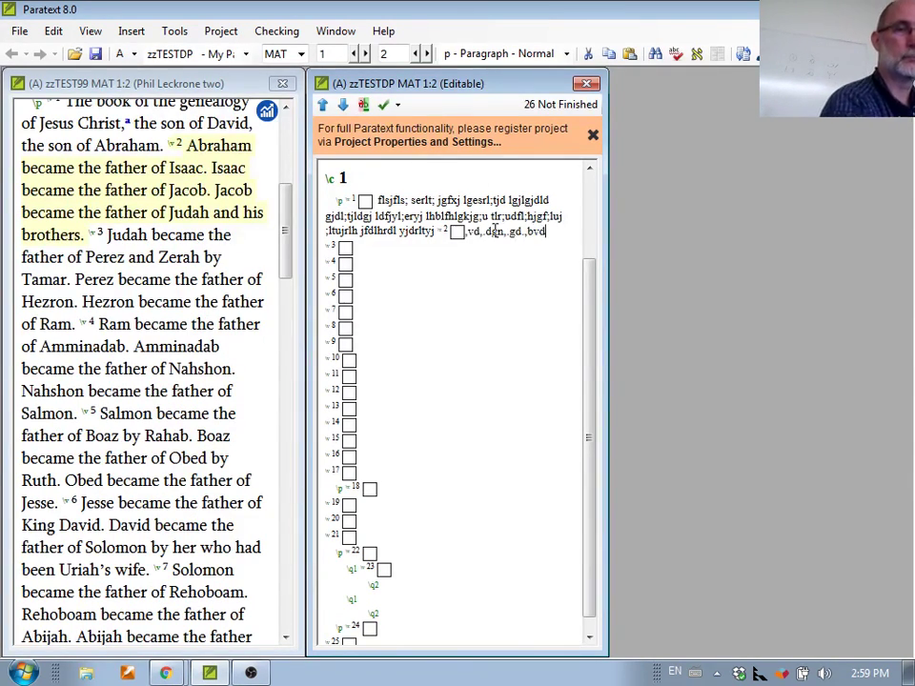
pyautogui.write(',.gs.,gdghdsl,ydsdgggdgdsg')
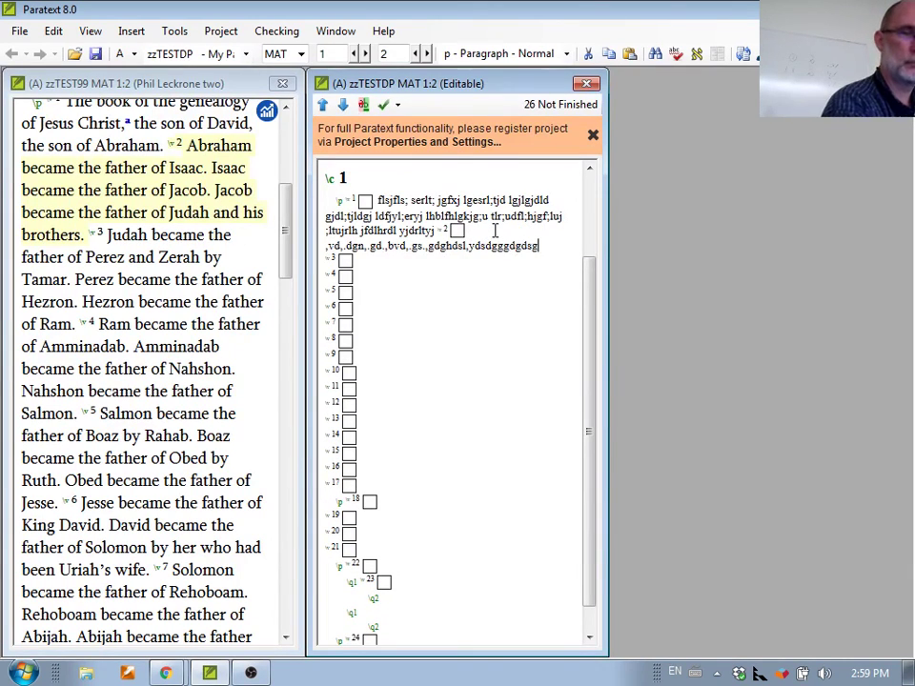
pyautogui.write('dsgdgds gese esdt sers dsg')
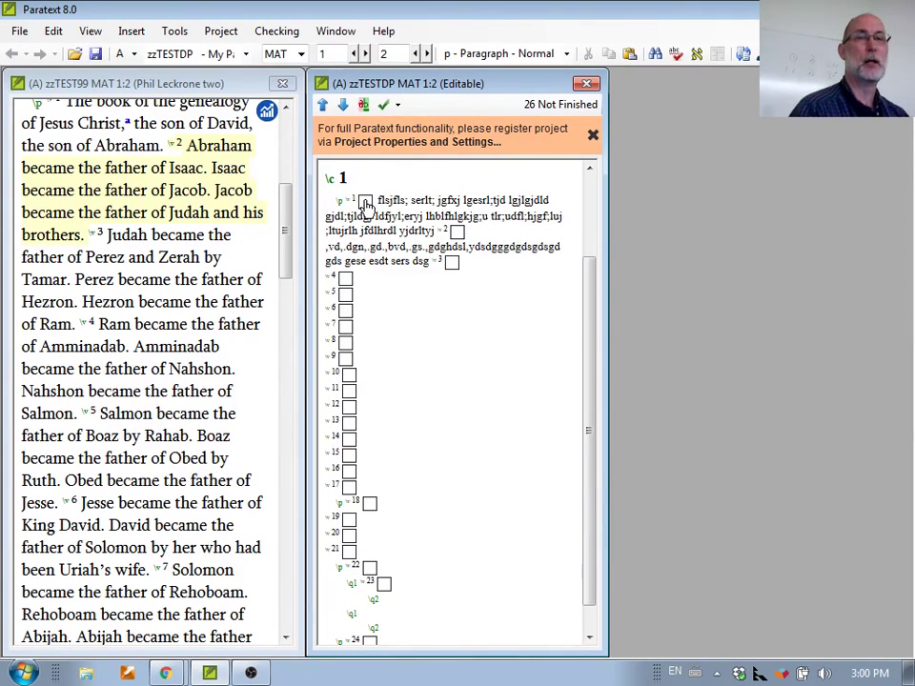
# Mark verse 1 as finished, and apply the finished status to all verses in the chapter
pyautogui.click(366, 203)
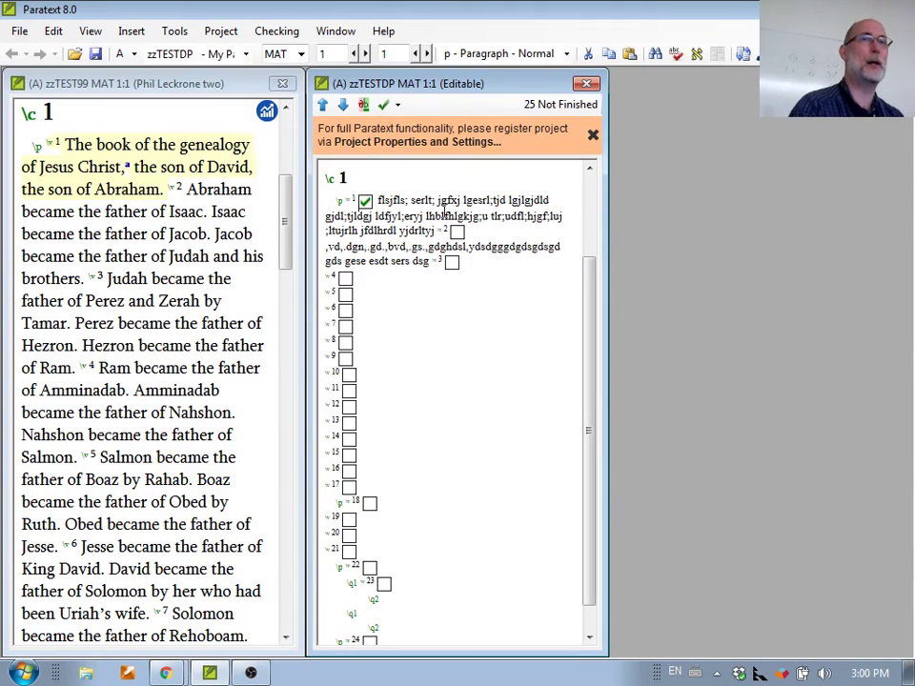
pyautogui.click(396, 106)
pyautogui.click(412, 146)
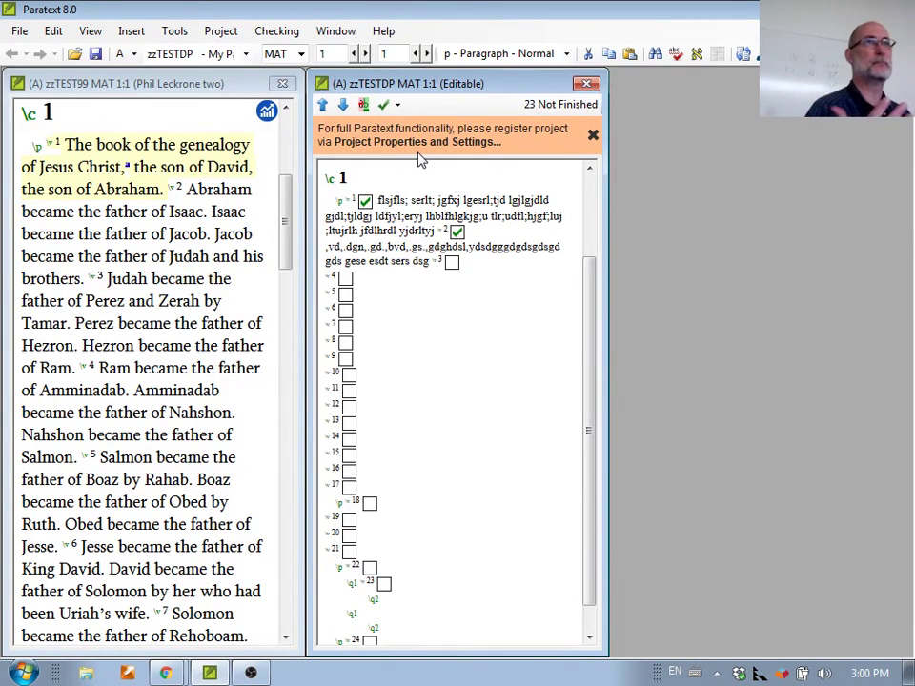
# Put the placeholder letter "g" in each of verses 3 to 24 of Matthew 1 and "gggg" in verse 25
pyautogui.click(497, 268)
pyautogui.write('g')
pyautogui.press('Down')
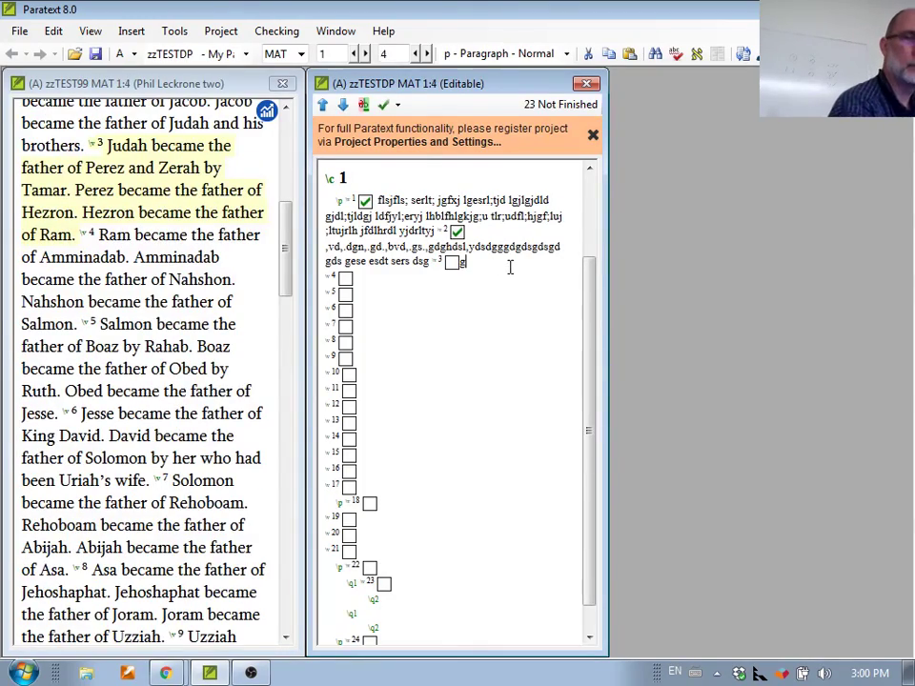
pyautogui.write('g')
pyautogui.press('Down')
pyautogui.press('g')
pyautogui.press('Down')
pyautogui.press('g')
pyautogui.press('Down')
pyautogui.press('g')
pyautogui.press('Down')
pyautogui.press('g')
pyautogui.press('Down')
pyautogui.press('g')
pyautogui.press('Down')
pyautogui.press('g')
pyautogui.press('Down')
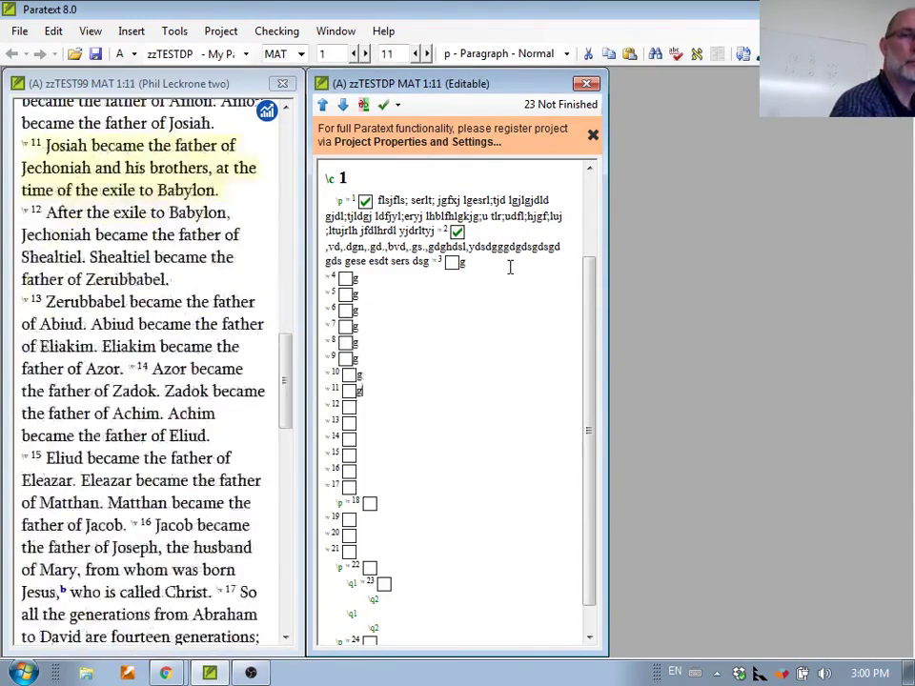
pyautogui.press('g')
pyautogui.press('Down')
pyautogui.press('g')
pyautogui.press('Down')
pyautogui.press('g')
pyautogui.press('Down')
pyautogui.press('g')
pyautogui.press('Down')
pyautogui.press('g')
pyautogui.press('Down')
pyautogui.press('g')
pyautogui.press('Down')
pyautogui.press('g')
pyautogui.press('g')
pyautogui.press('Down')
pyautogui.press('g')
pyautogui.press('Down')
pyautogui.press('g')
pyautogui.press('Down')
pyautogui.press('g')
pyautogui.press('Down')
pyautogui.press('g')
pyautogui.press('Down')
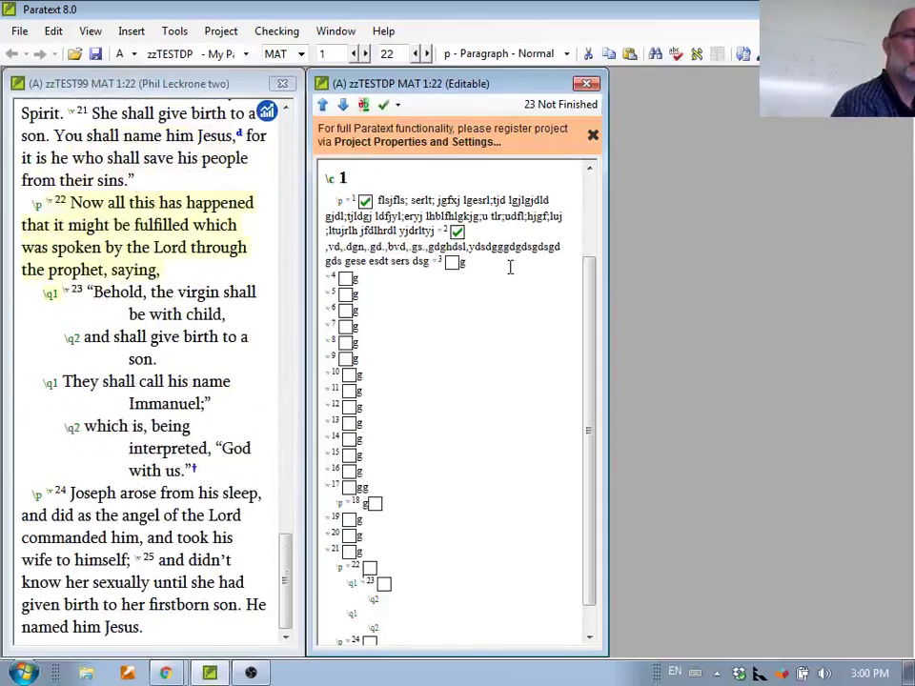
pyautogui.press('g')
pyautogui.press('Down')
pyautogui.press('g')
pyautogui.press('Down')
pyautogui.press('g')
pyautogui.press('Down')
pyautogui.press('g')
pyautogui.press('Down')
pyautogui.press('g')
pyautogui.press('Down')
pyautogui.press('g')
pyautogui.press('Down')
pyautogui.press('g')
pyautogui.press('g')
pyautogui.press('g')
pyautogui.write('g 25 gggg')
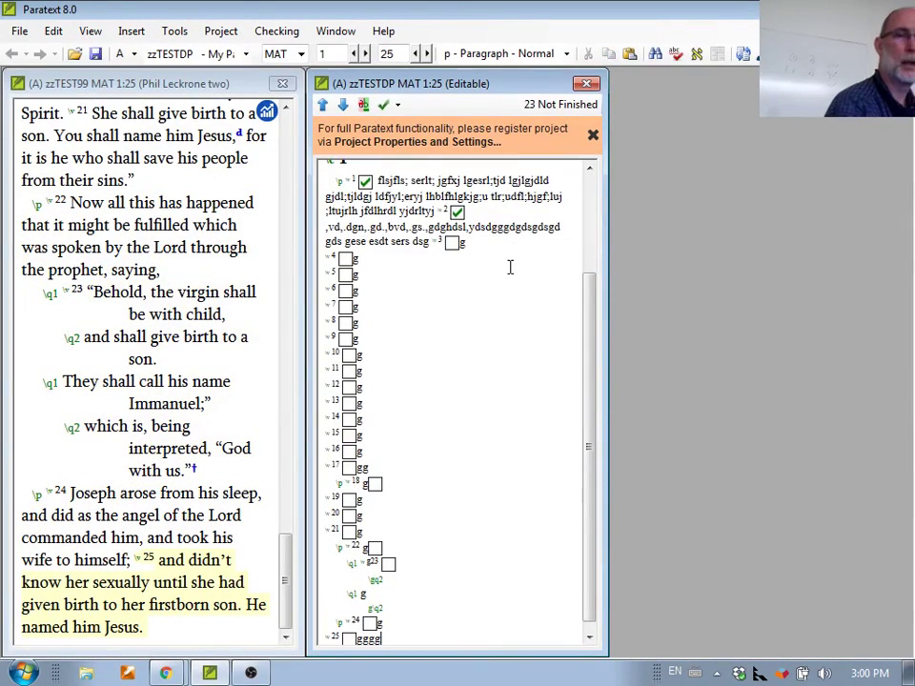
# Mark all verses in Matthew 1 as finished now that verses 3 to 25 contain text
pyautogui.click(397, 105)
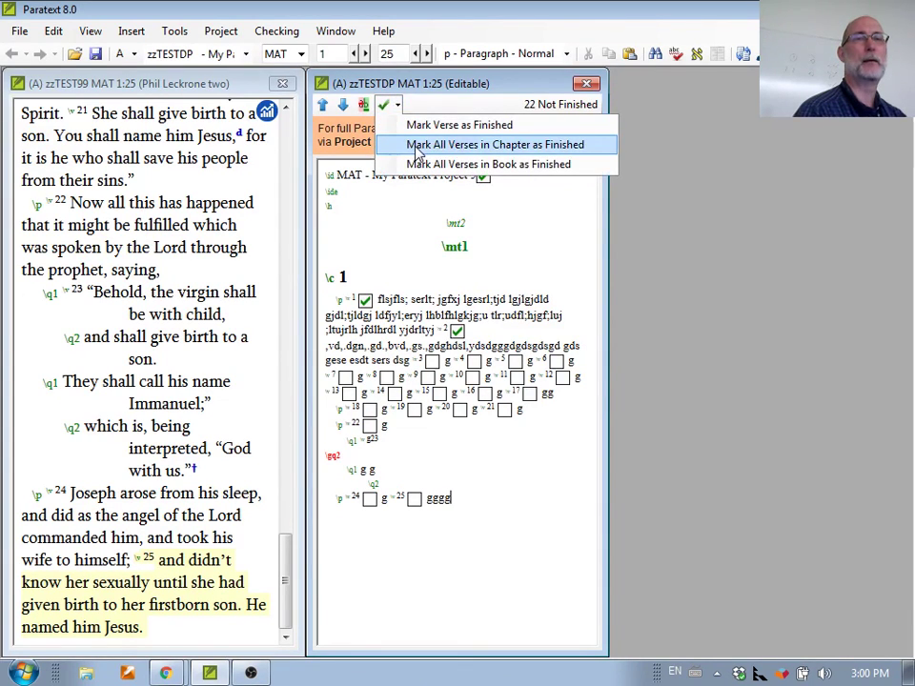
pyautogui.click(415, 148)
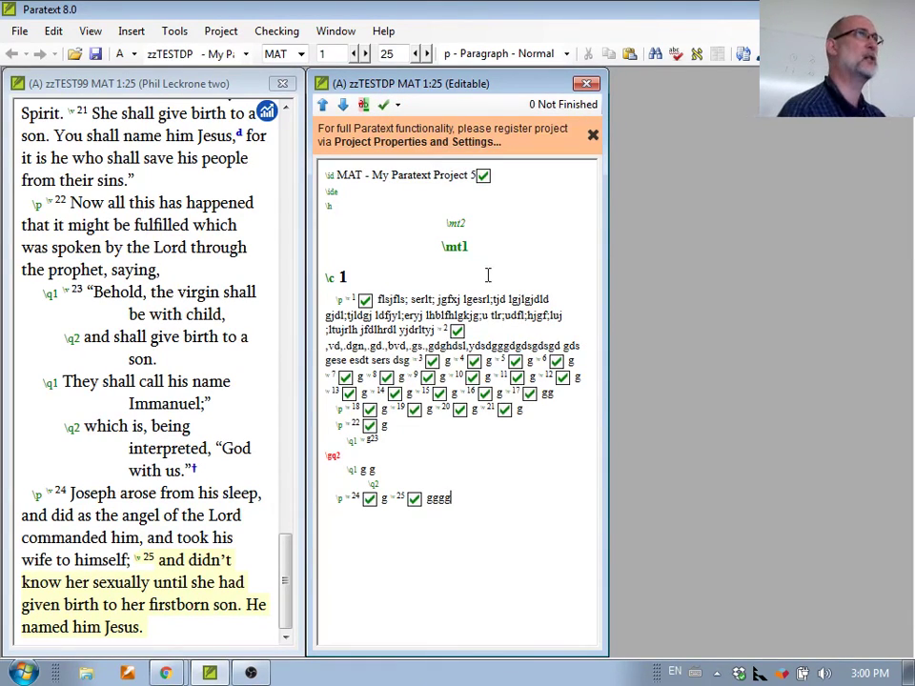